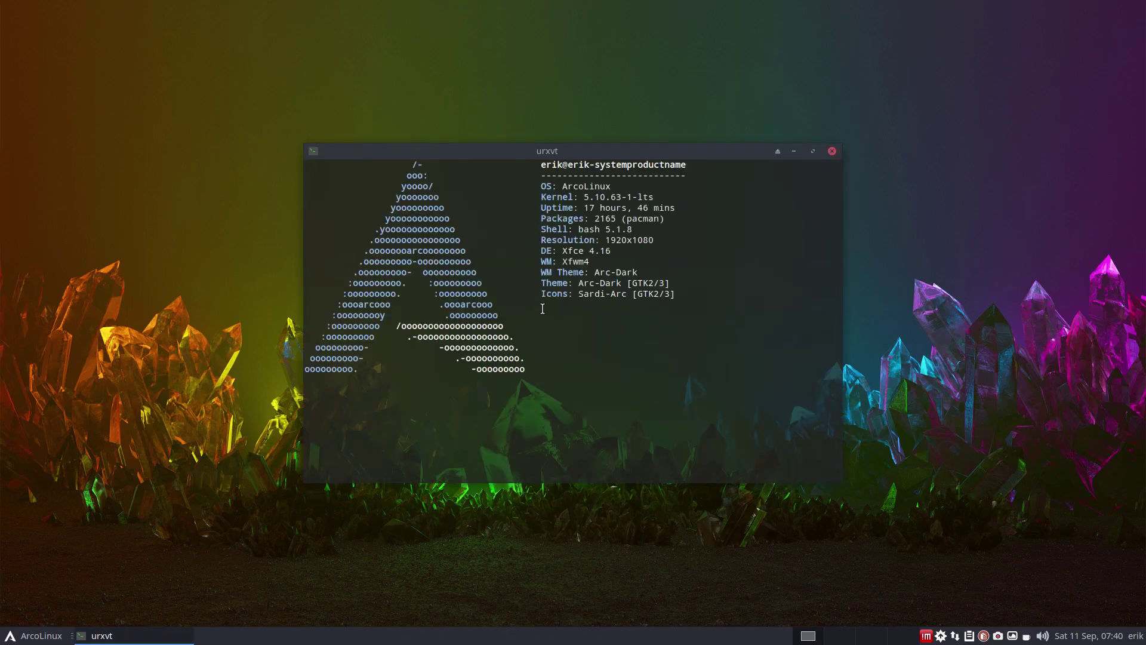
# Run the iso alias to print ArcoLinux release v21.09.11 with its codename and build date.
pyautogui.write('iso')
pyautogui.press('Return')
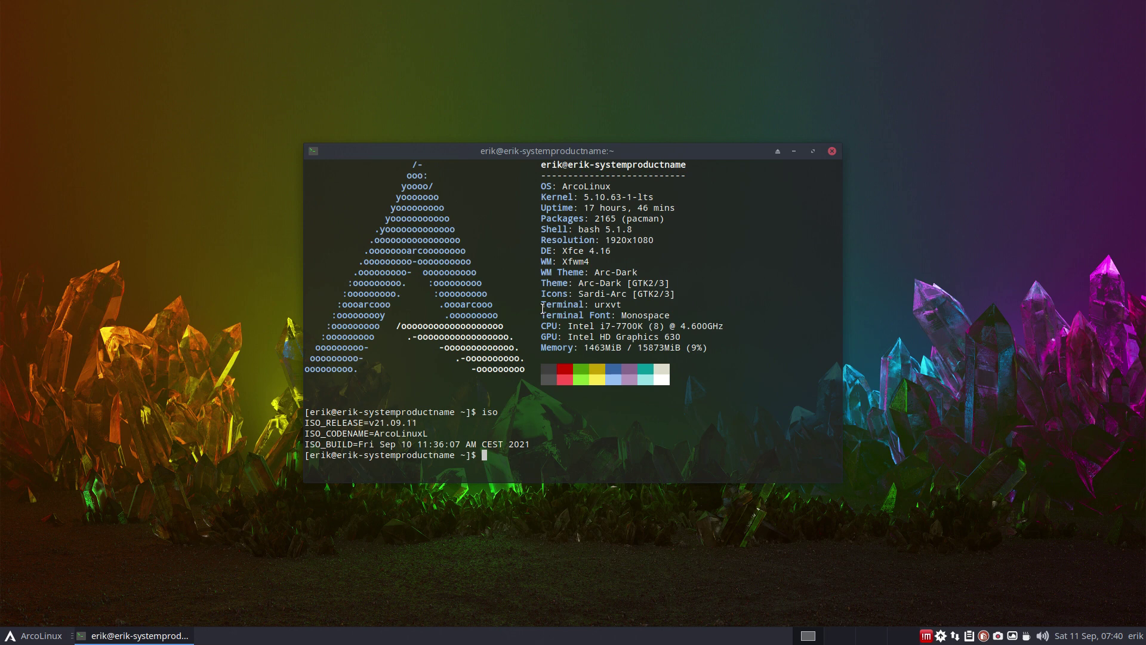
# Close the urxvt terminal, then open Whisker Menu and drag its corner to enlarge it.
pyautogui.click(832, 151)
pyautogui.click(40, 635)
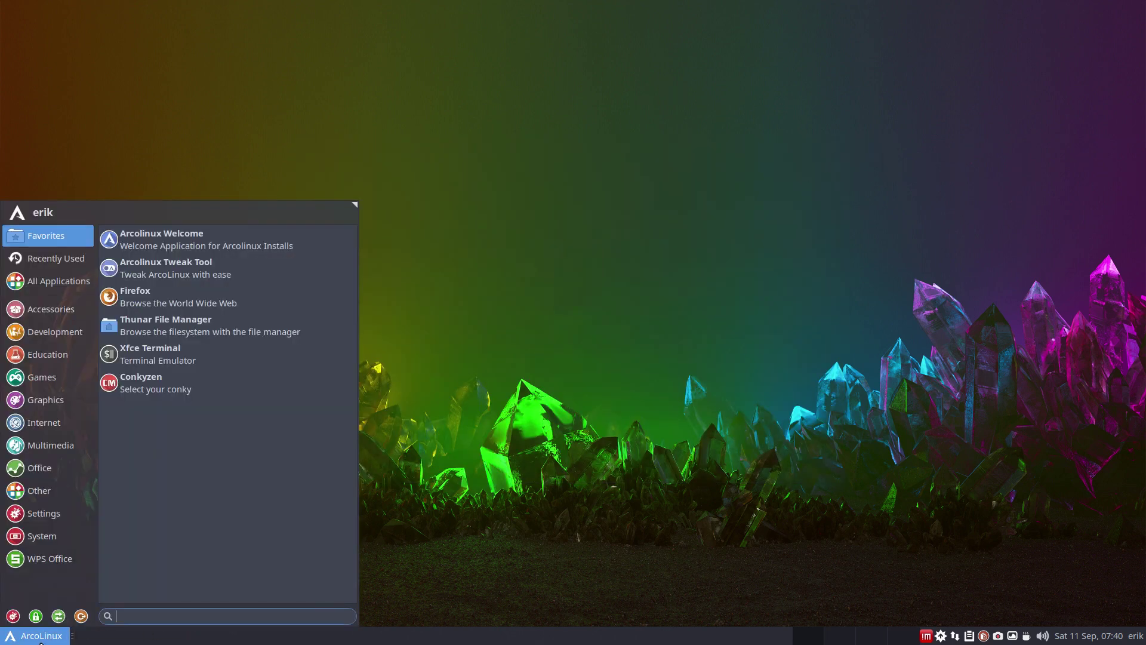
pyautogui.click(59, 557)
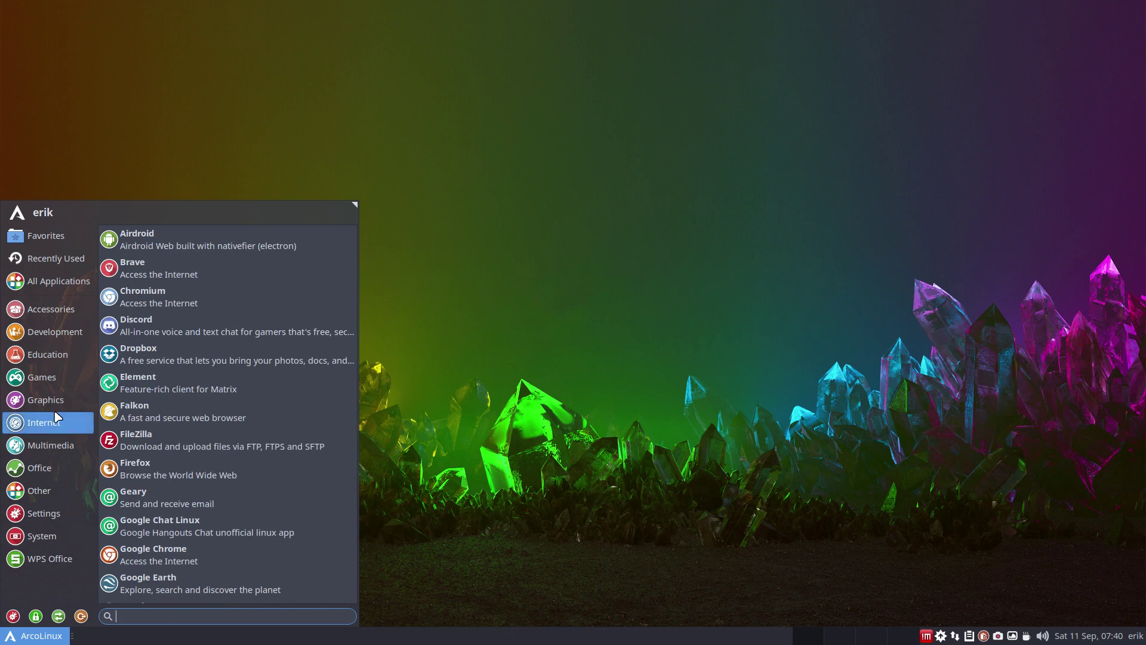
pyautogui.moveTo(45, 400)
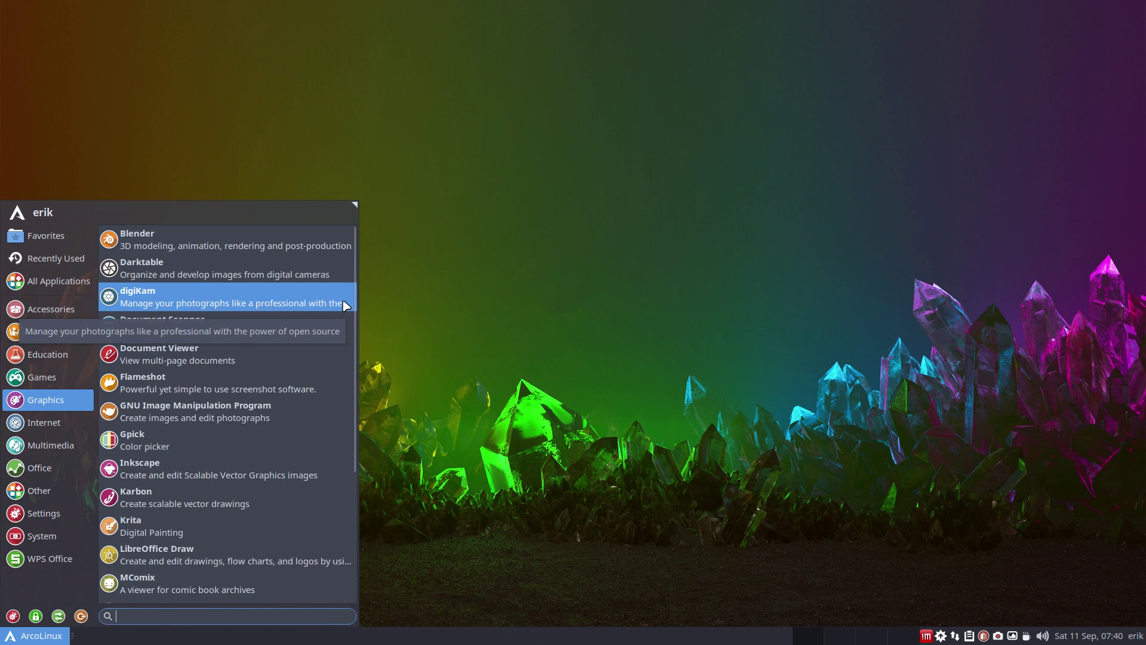
pyautogui.moveTo(354, 205); pyautogui.dragTo(332, 154)
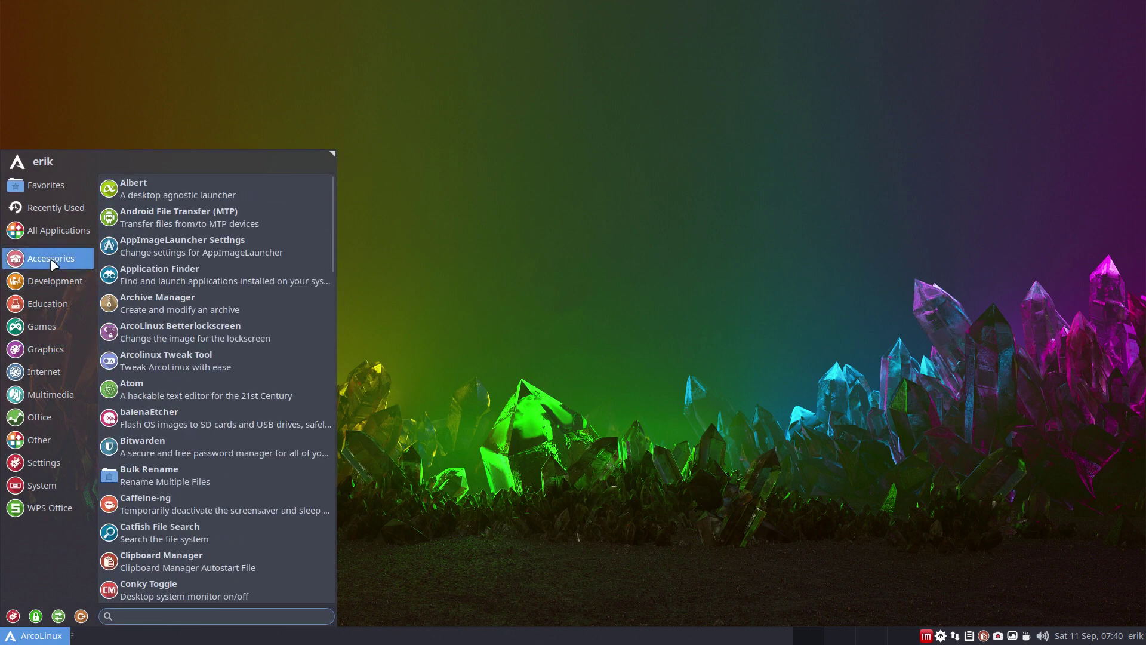
# Scroll through the Accessories and All Applications lists down to the M entries.
pyautogui.scroll(-5, 230, 482)
pyautogui.scroll(-5, 231, 483)
pyautogui.scroll(-5, 228, 485)
pyautogui.scroll(-4, 228, 485)
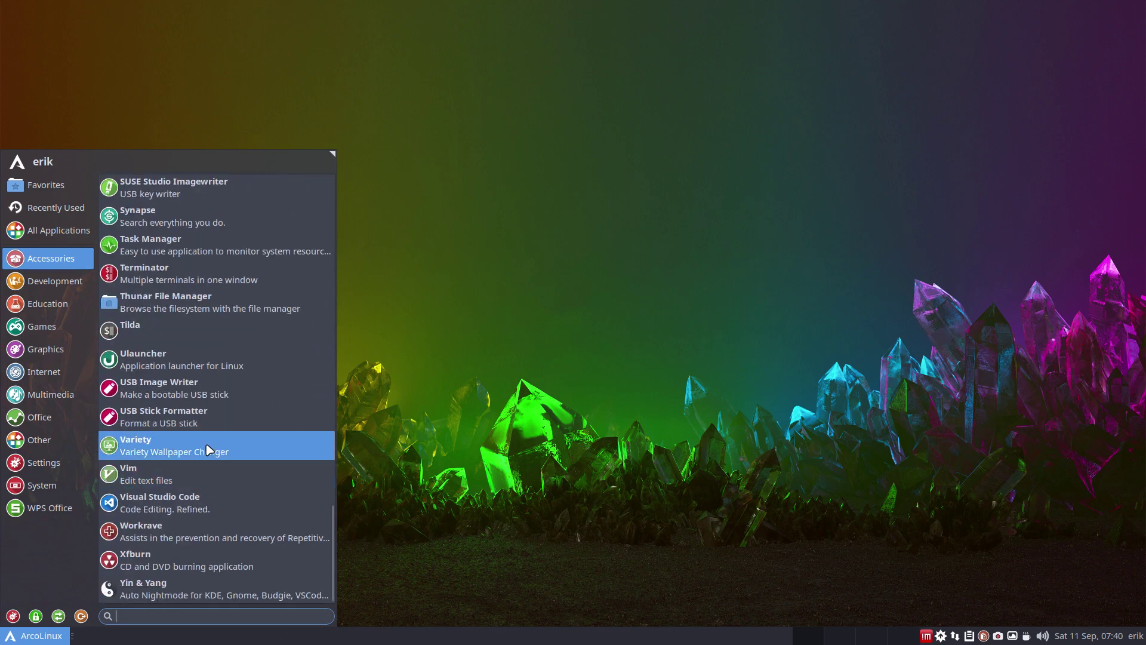
pyautogui.scroll(-3, 185, 358)
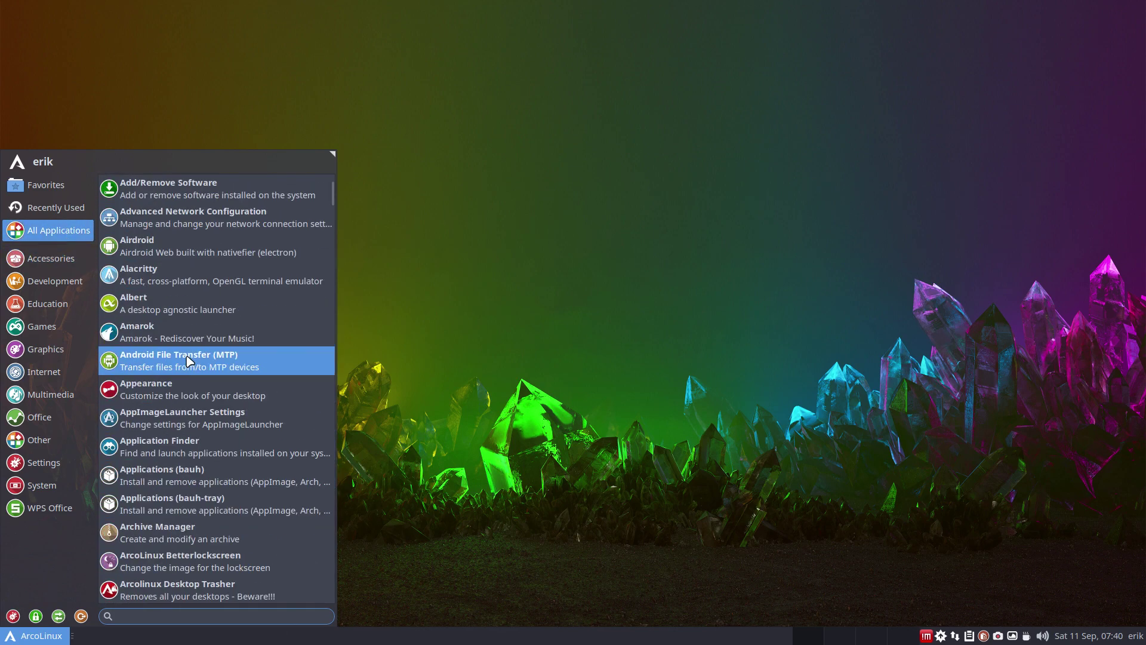
pyautogui.scroll(-5, 189, 360)
pyautogui.scroll(-3, 189, 360)
pyautogui.scroll(-5, 189, 360)
pyautogui.scroll(-5, 189, 360)
pyautogui.scroll(-5, 188, 360)
pyautogui.scroll(-5, 189, 360)
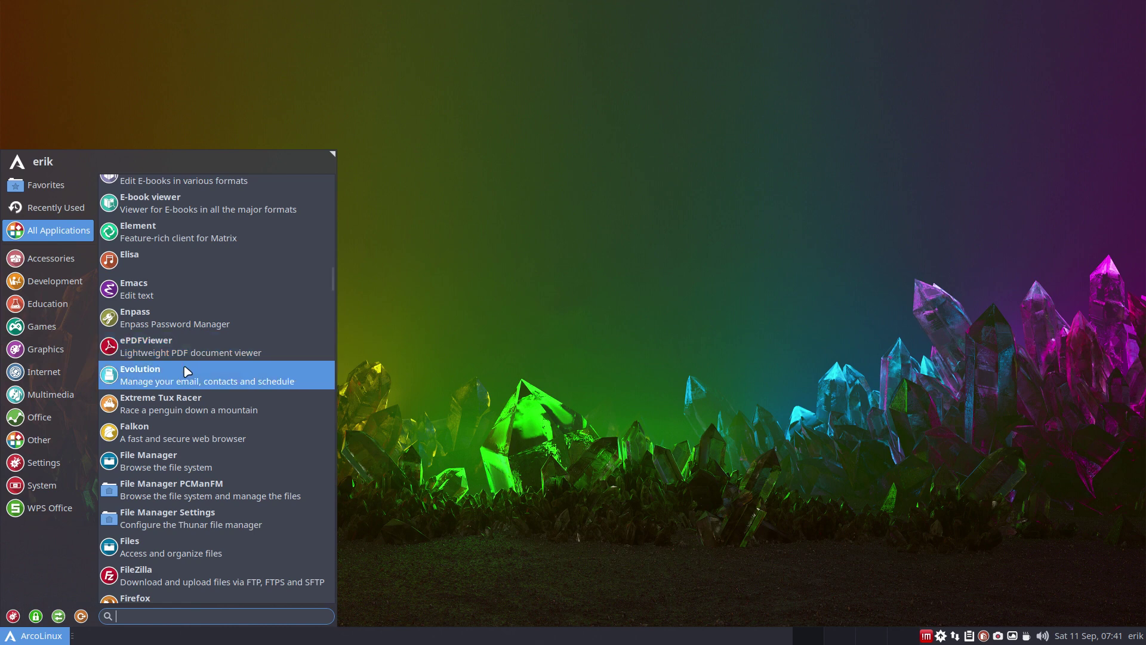
pyautogui.scroll(-3, 192, 442)
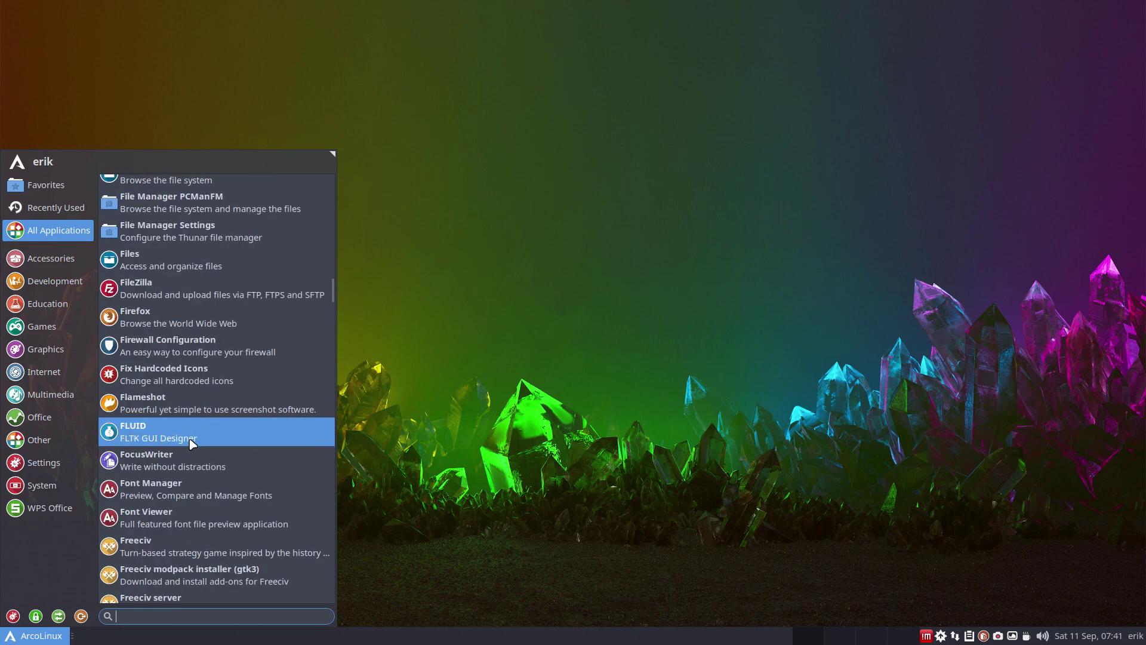
pyautogui.scroll(-4, 191, 442)
pyautogui.scroll(-3, 192, 442)
pyautogui.scroll(-4, 191, 442)
pyautogui.scroll(-3, 192, 442)
pyautogui.scroll(-2, 191, 443)
pyautogui.scroll(-4, 191, 444)
pyautogui.scroll(-5, 191, 443)
pyautogui.scroll(-4, 192, 443)
pyautogui.scroll(-4, 192, 444)
pyautogui.scroll(-1, 191, 443)
pyautogui.scroll(-4, 191, 444)
pyautogui.scroll(-4, 189, 443)
pyautogui.scroll(2, 188, 445)
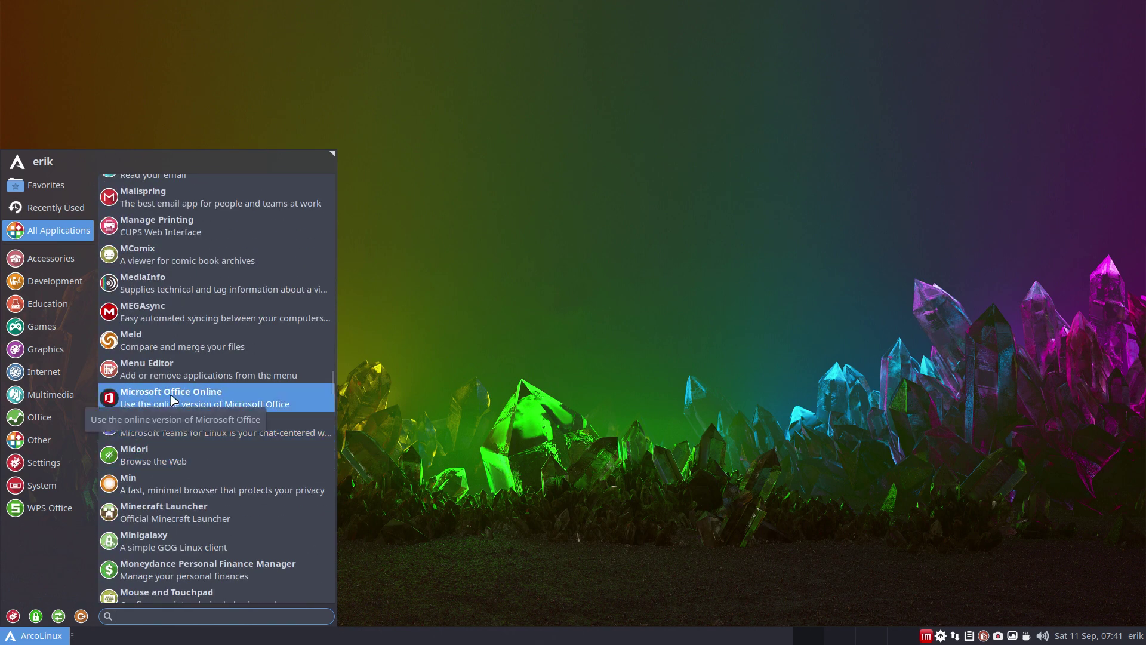
# From Settings Manager, run Fix Hardcoded Icons with the admin password and acknowledge its report.
pyautogui.click(12, 614)
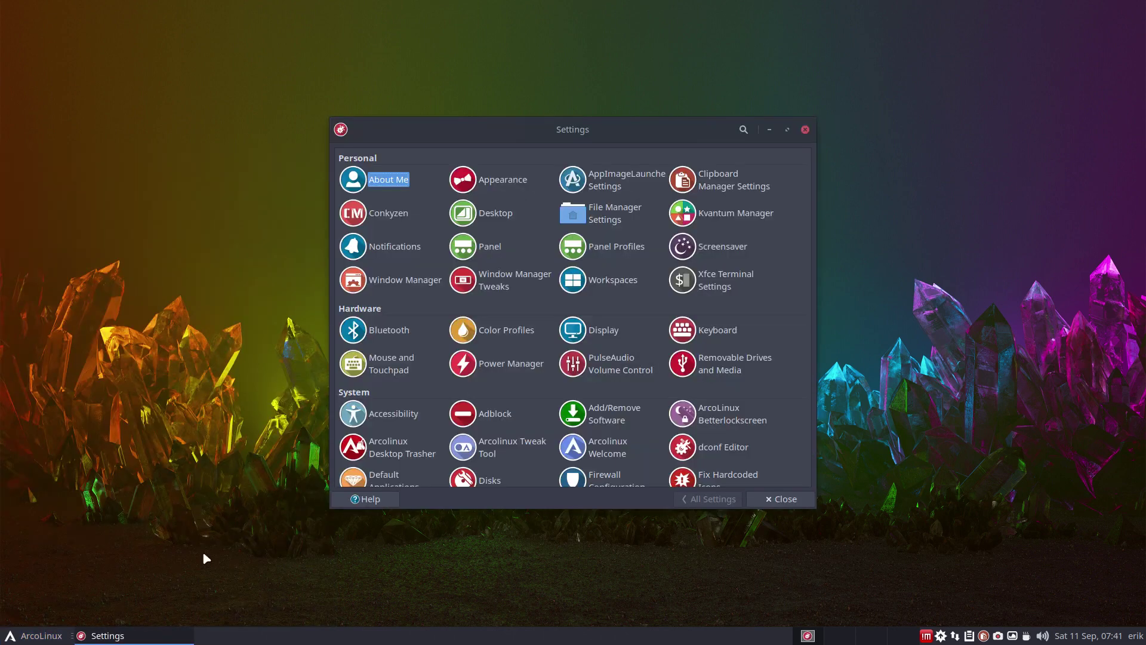
pyautogui.scroll(-3, 746, 430)
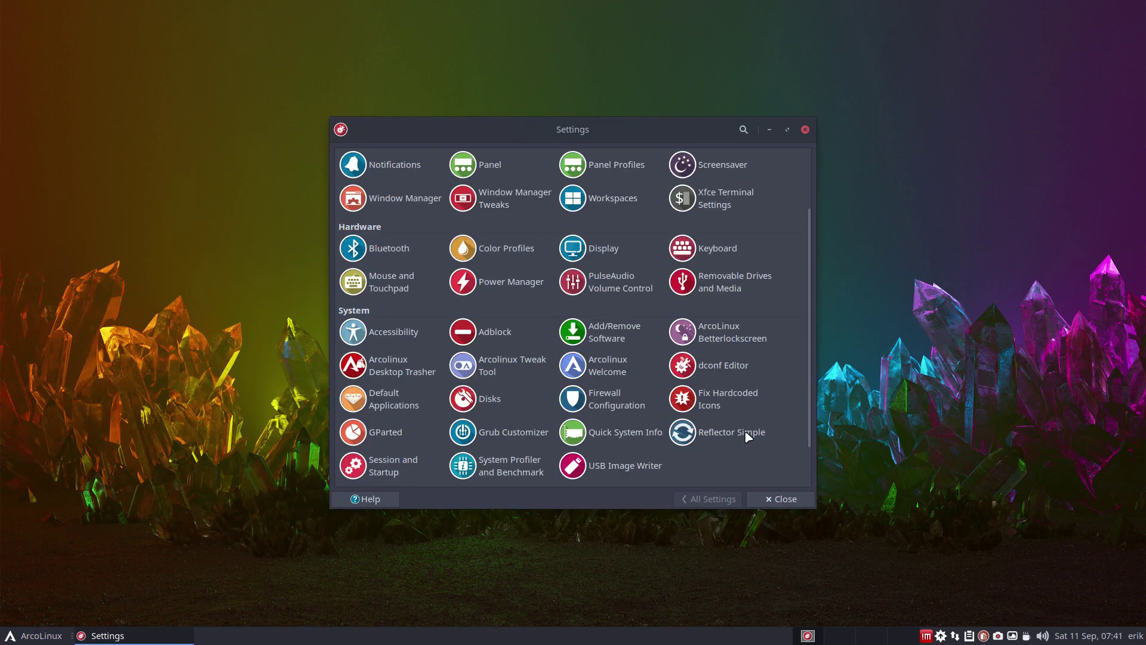
pyautogui.click(721, 394)
pyautogui.write('****')
pyautogui.press('Return')
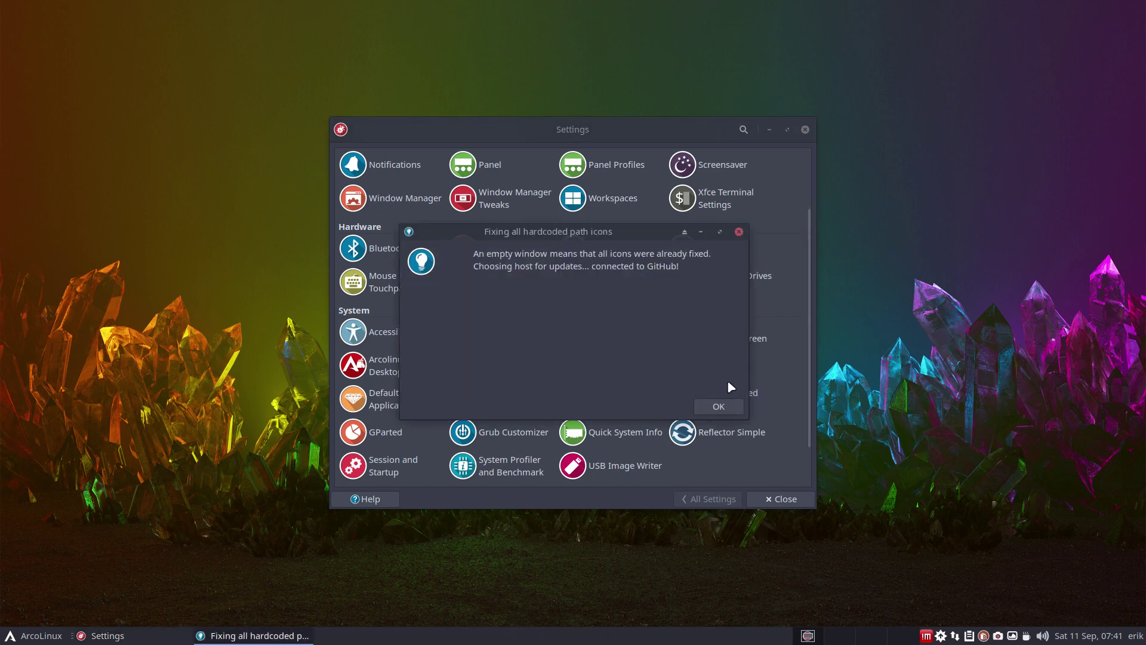
pyautogui.click(722, 407)
# Search Add/Remove Software for 'fix-hard', find no matching package, and close it.
pyautogui.click(942, 636)
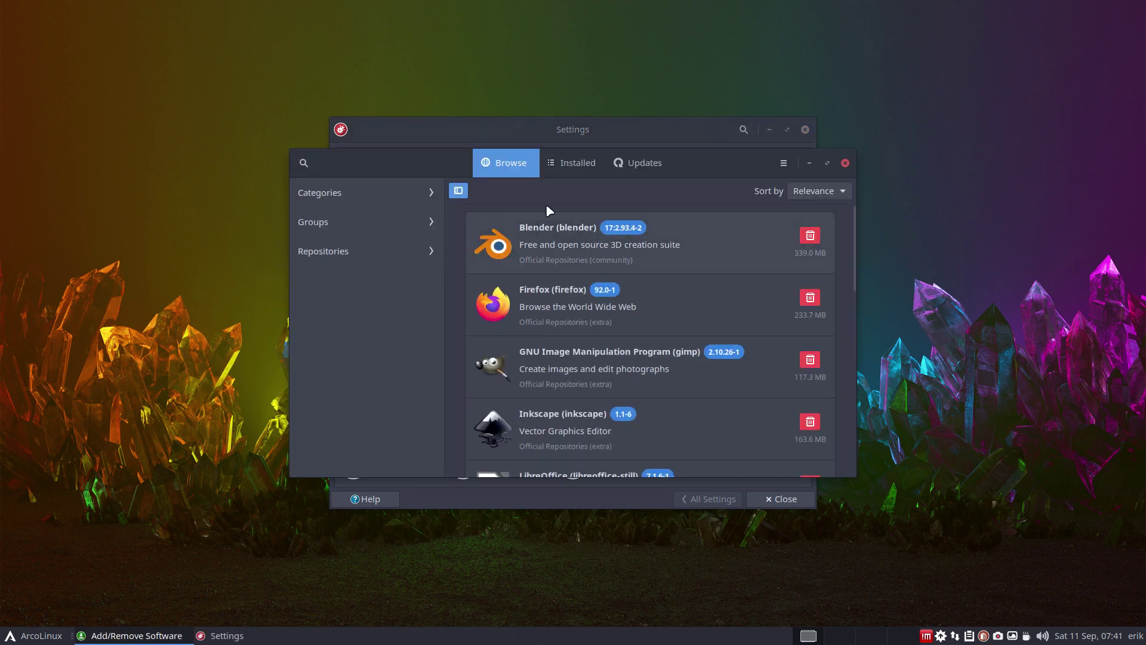
pyautogui.click(303, 162)
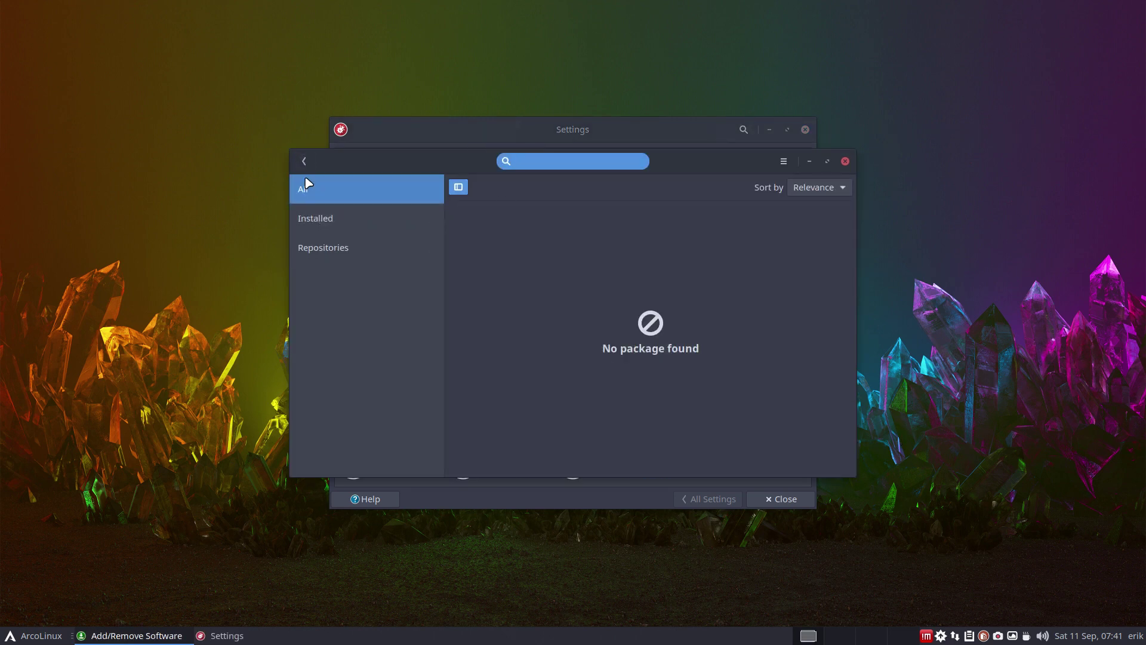
pyautogui.write('fi')
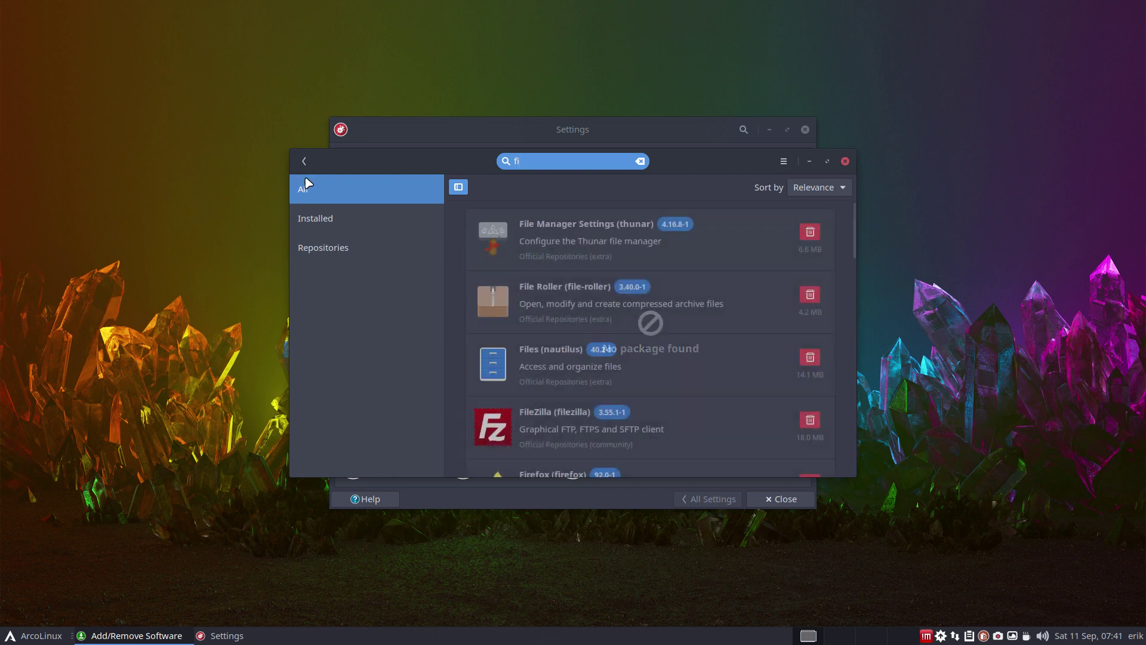
pyautogui.write('x-hardc')
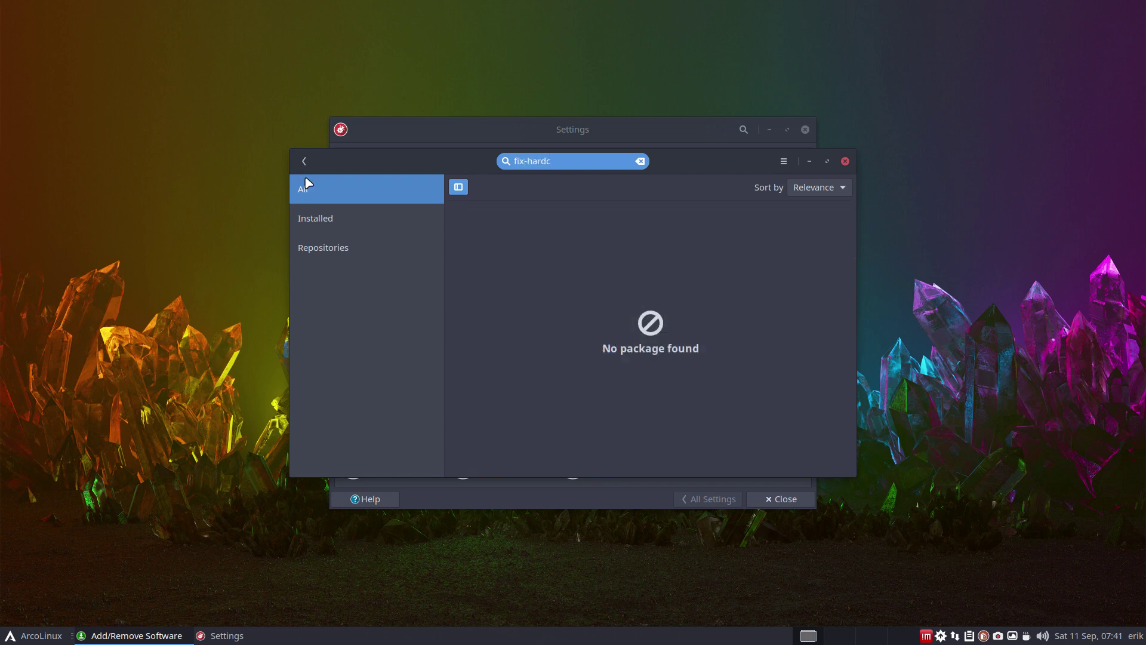
pyautogui.press('BackSpace')
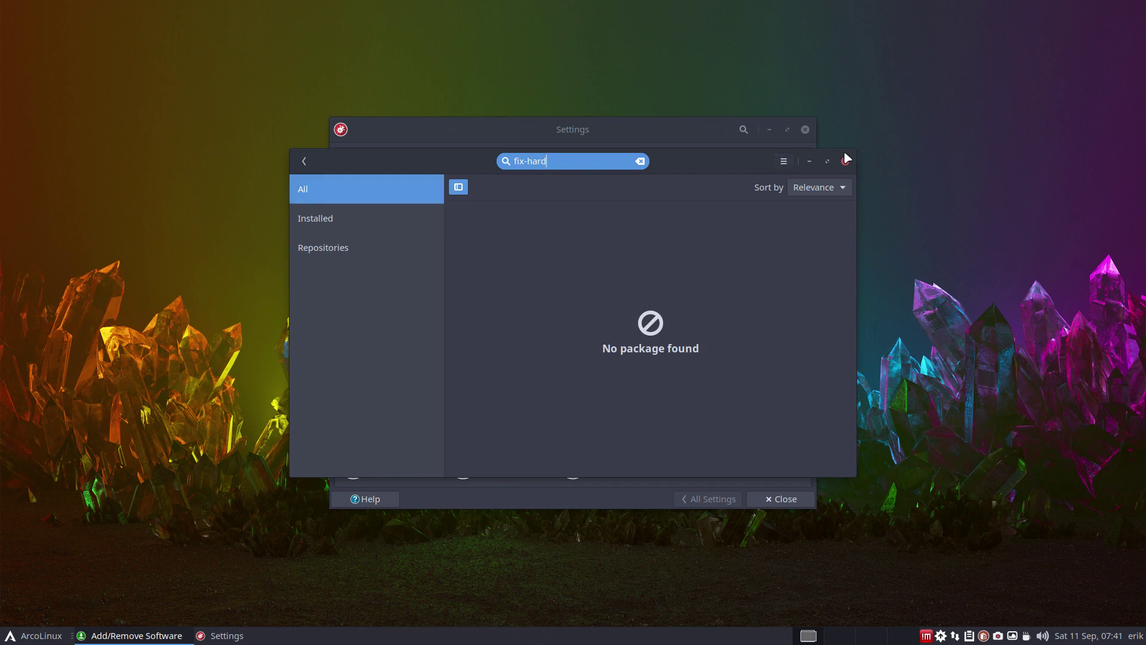
pyautogui.click(846, 161)
# Close Settings Manager, launch Firefox with Ctrl+Alt+F, and open Keyboard settings via a 'keyb' search.
pyautogui.click(805, 129)
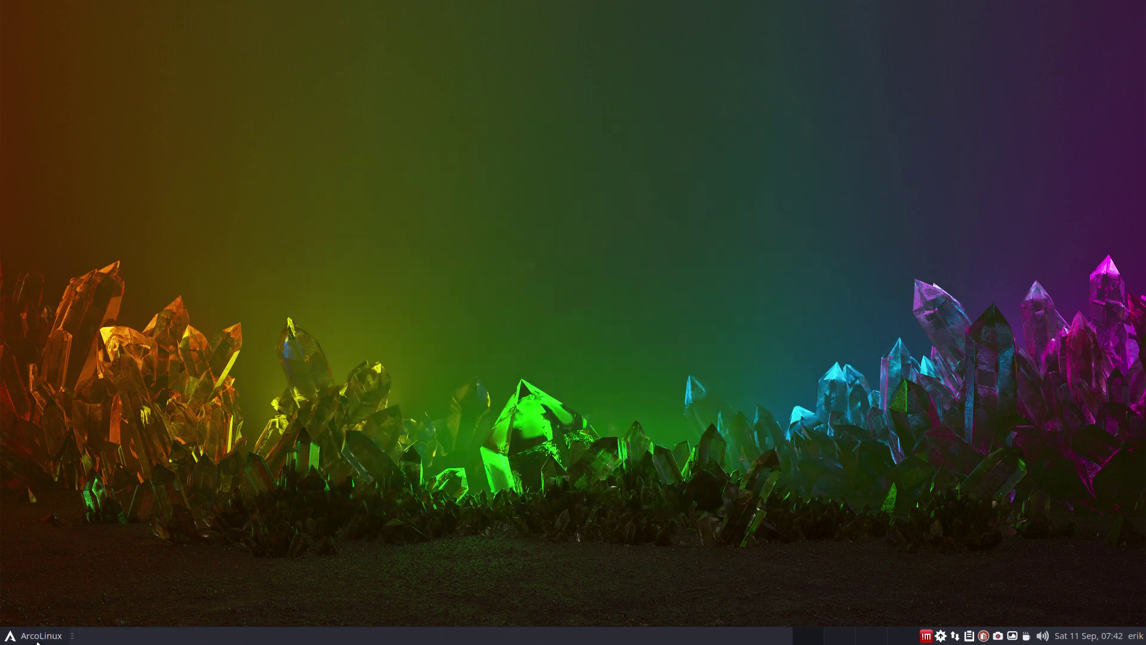
pyautogui.hotkey('ctrl', 'alt', 'f')
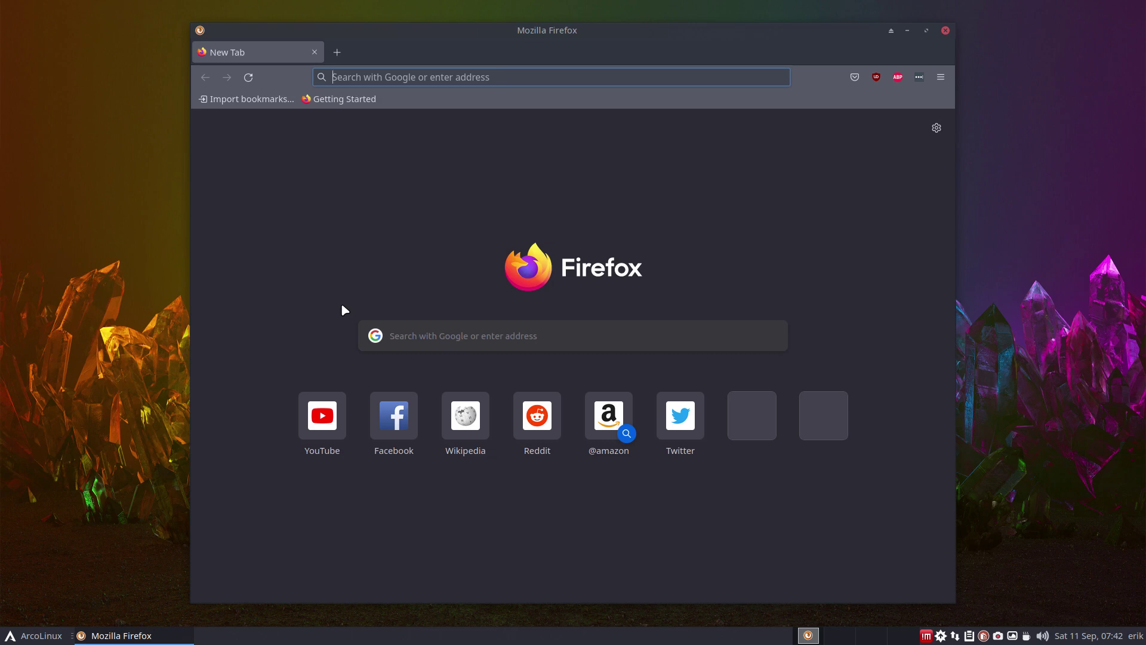
pyautogui.click(41, 638)
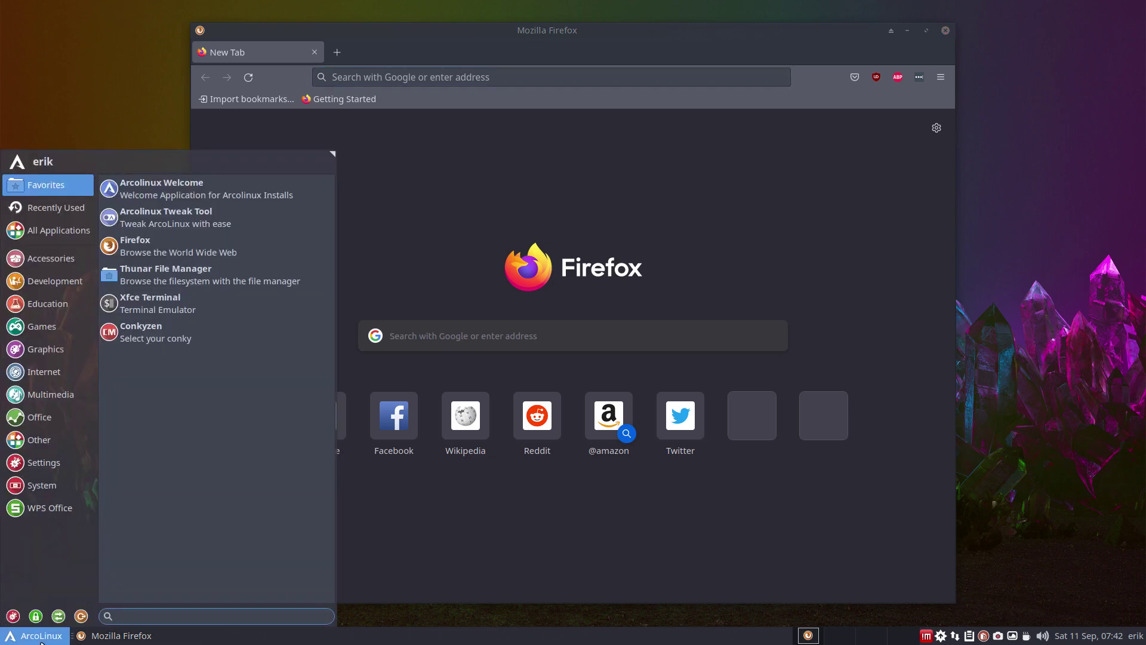
pyautogui.write('keyb')
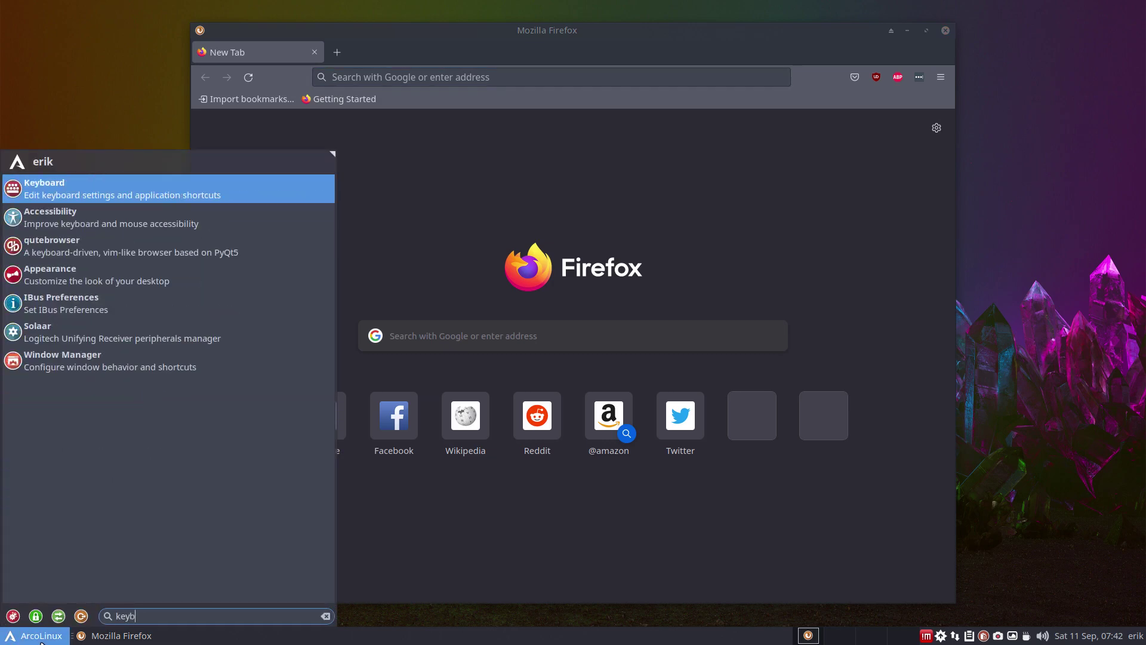
pyautogui.click(132, 199)
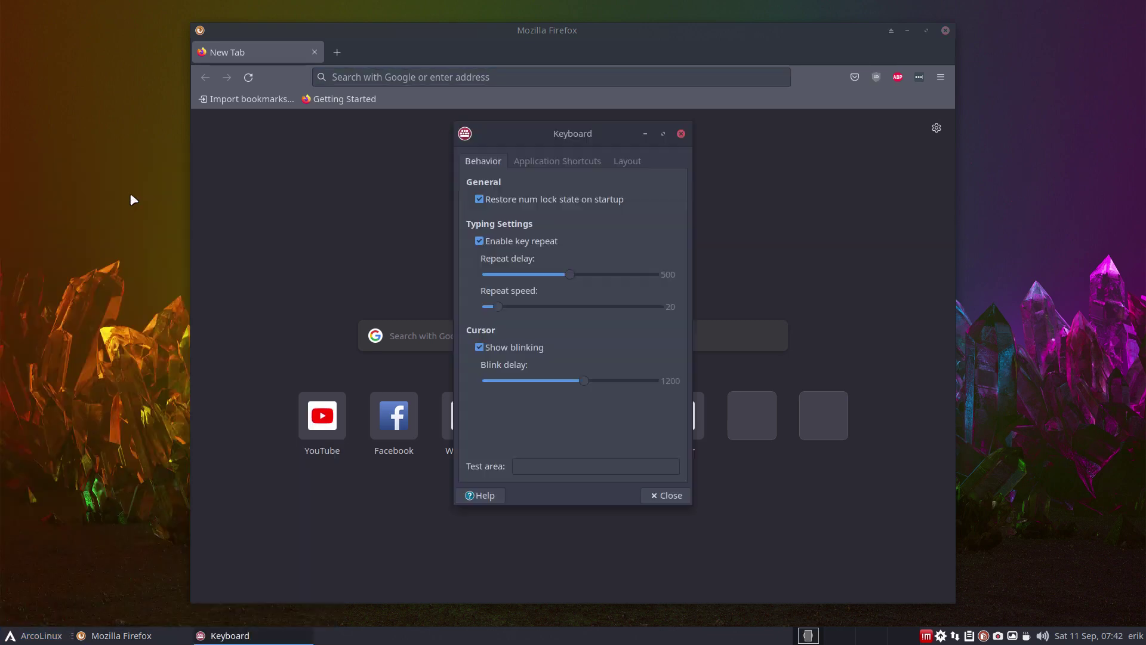
# Review the Application Shortcuts list, then close Keyboard settings.
pyautogui.click(543, 164)
pyautogui.scroll(-5, 588, 370)
pyautogui.scroll(-5, 591, 394)
pyautogui.scroll(-5, 593, 411)
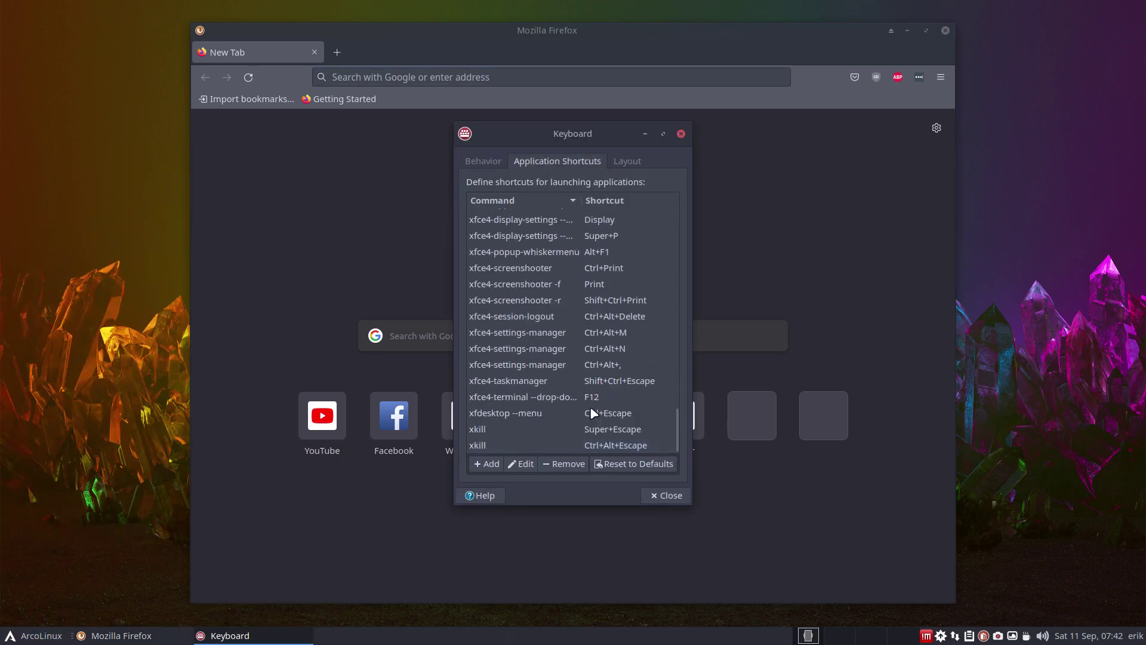
pyautogui.scroll(5, 592, 410)
pyautogui.scroll(5, 593, 411)
pyautogui.scroll(3, 593, 411)
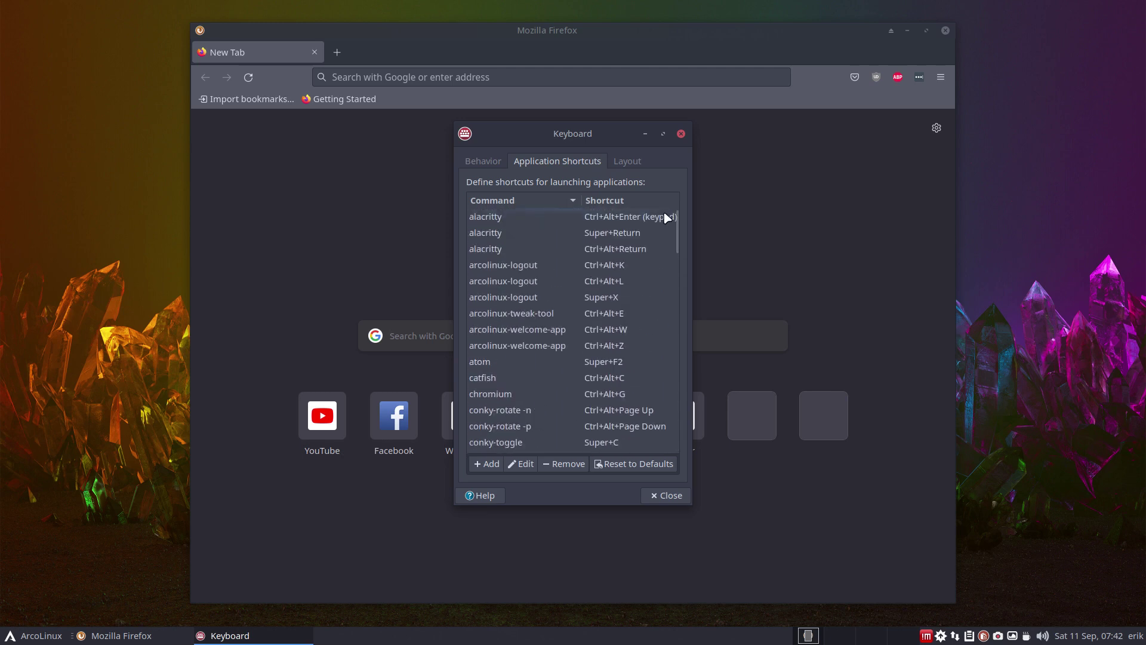
pyautogui.click(680, 134)
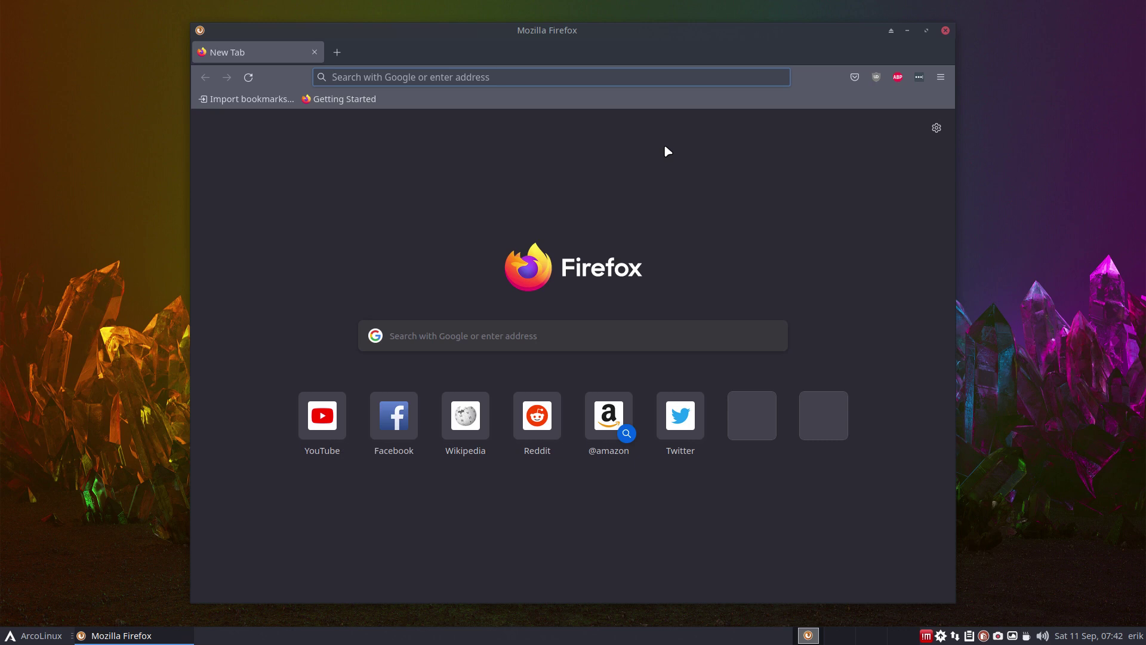
# Search the web for 'foggalong hard code fixer' and open its GitHub repository.
pyautogui.write('fog')
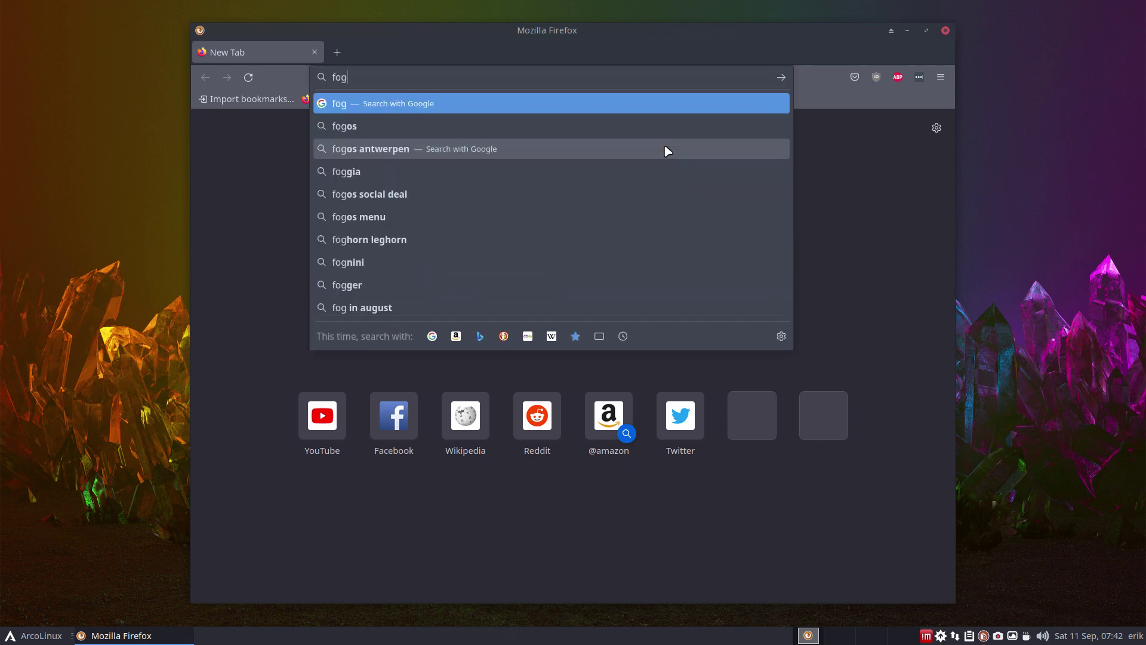
pyautogui.write('galong hard code fixer')
pyautogui.press('Return')
pyautogui.click(650, 570)
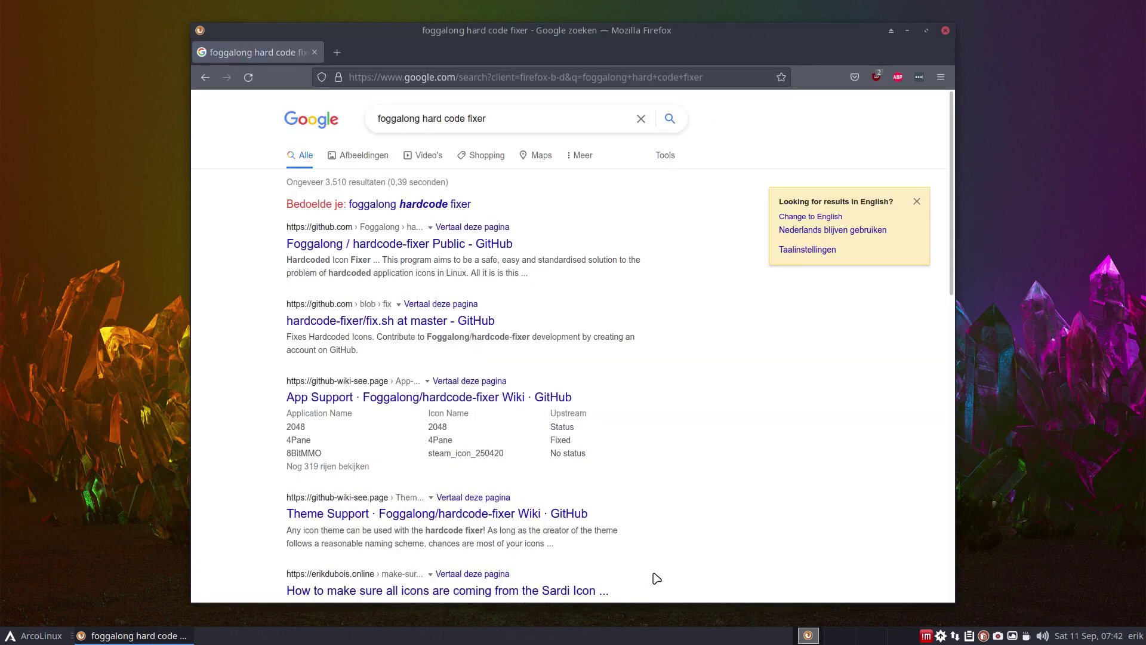
pyautogui.click(437, 246)
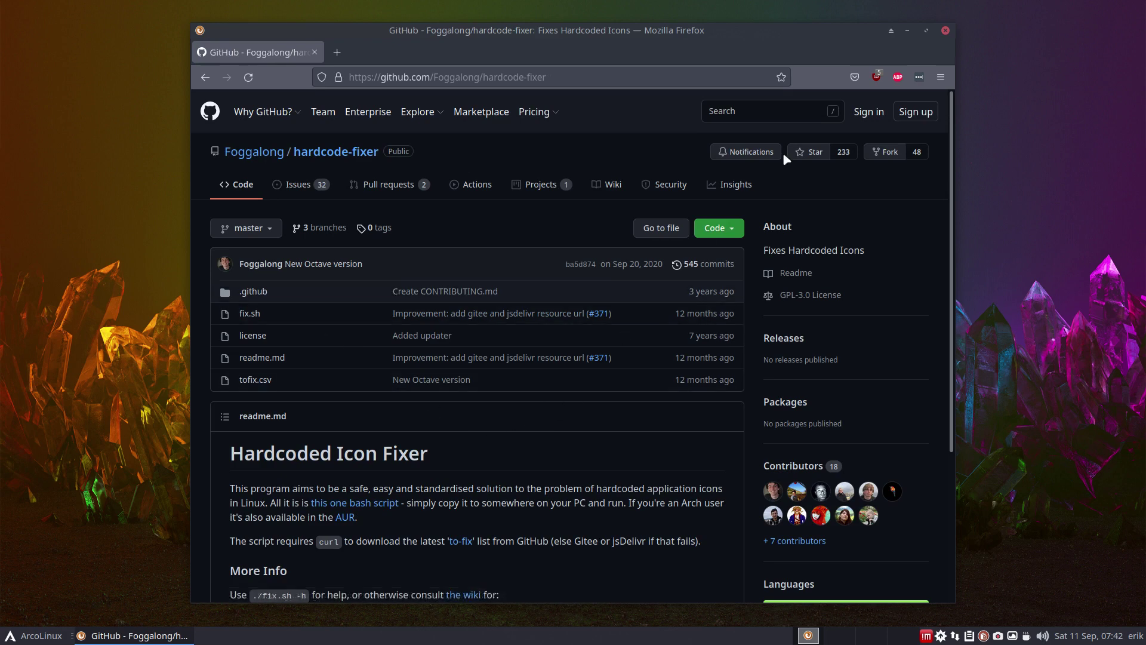
# Maximize Firefox and skim the hardcode-fixer readme, returning to the top.
pyautogui.click(927, 31)
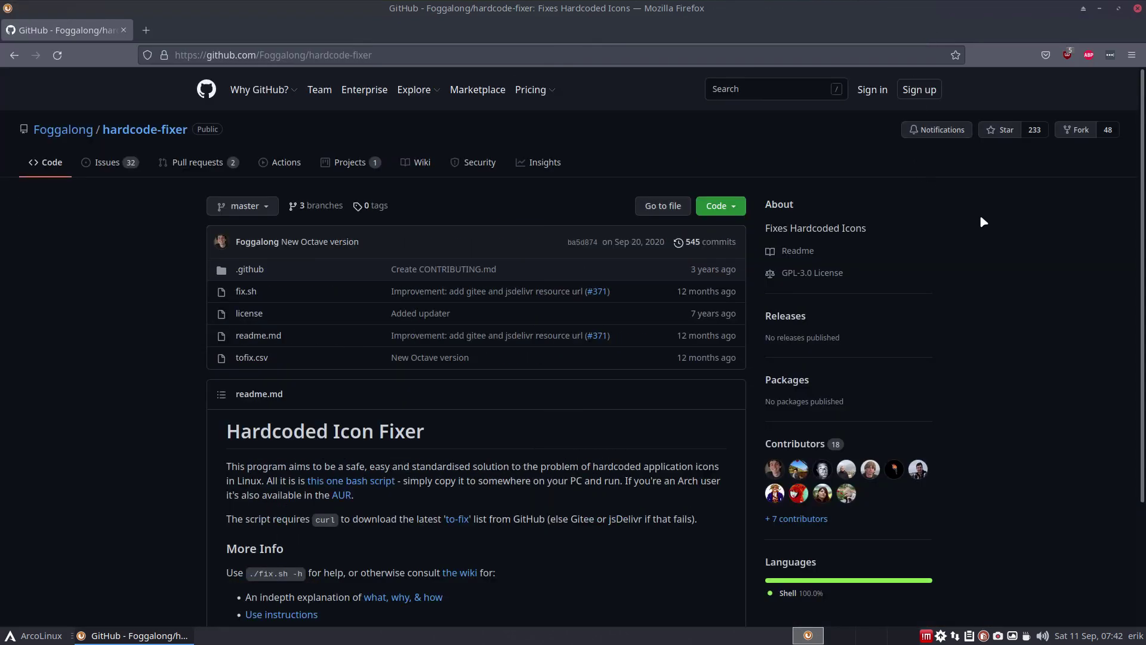
pyautogui.scroll(-3, 993, 352)
pyautogui.scroll(-1, 994, 353)
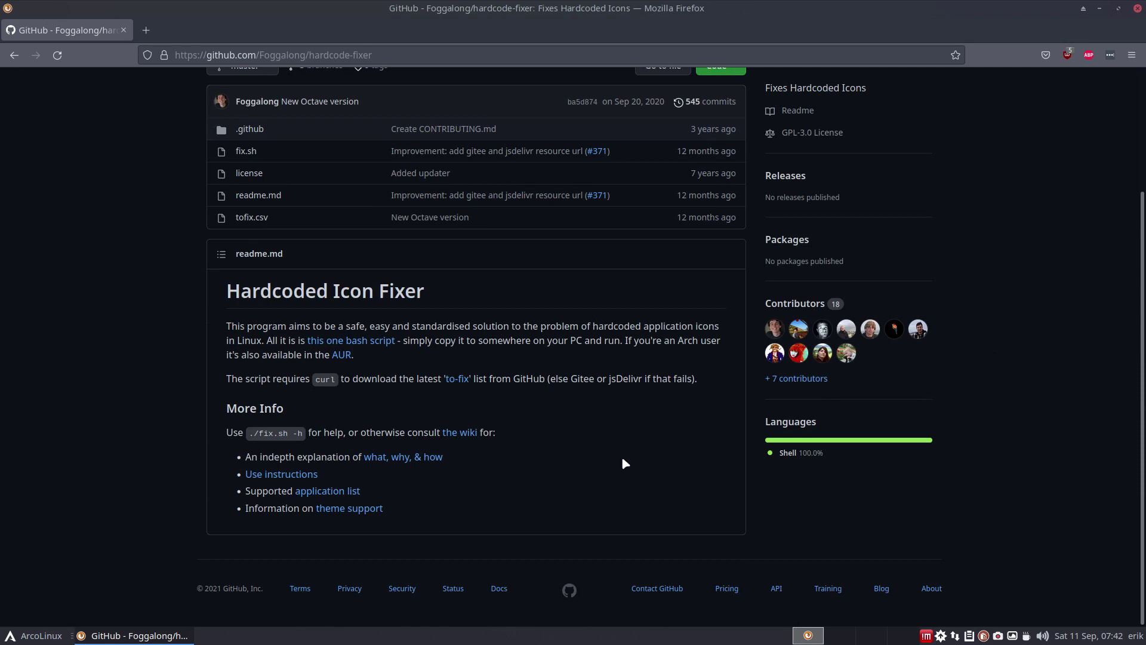
pyautogui.scroll(4, 623, 460)
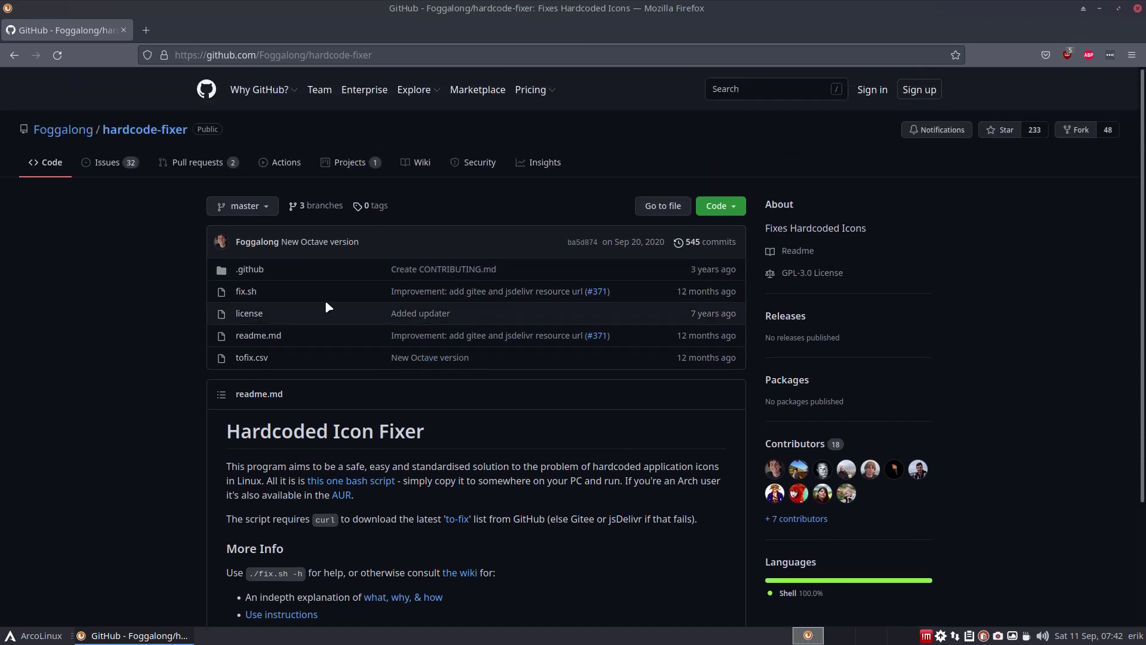
# Open tofix.csv in the repository and scroll through its table.
pyautogui.click(257, 358)
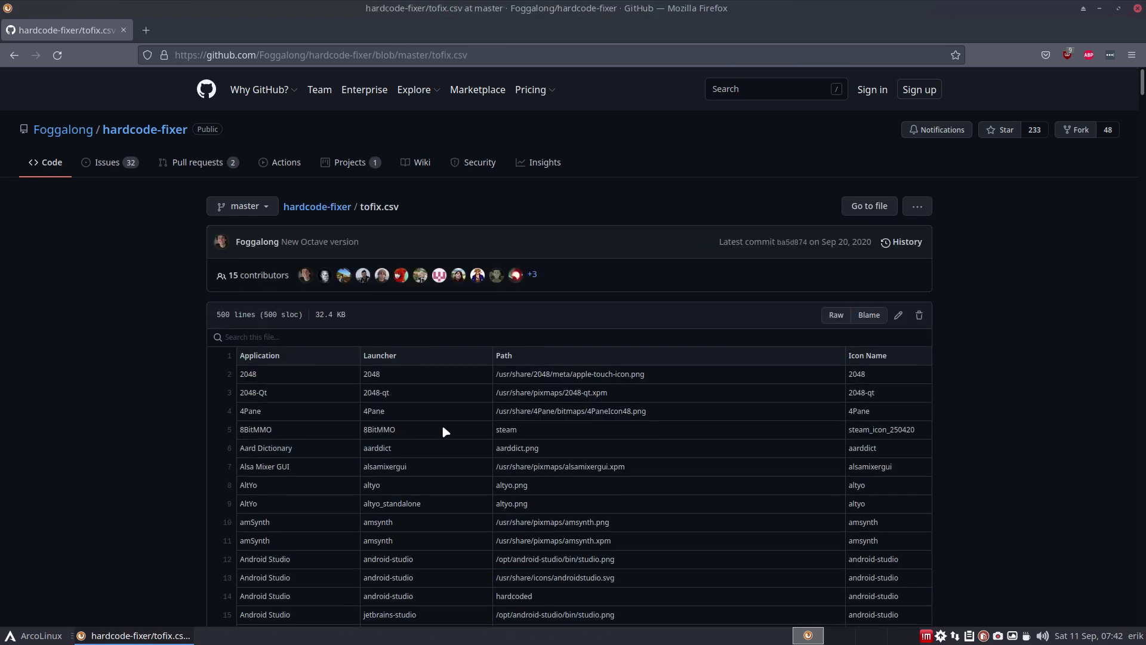
pyautogui.scroll(-8, 441, 425)
pyautogui.scroll(5, 442, 424)
pyautogui.scroll(1, 442, 425)
pyautogui.scroll(2, 441, 424)
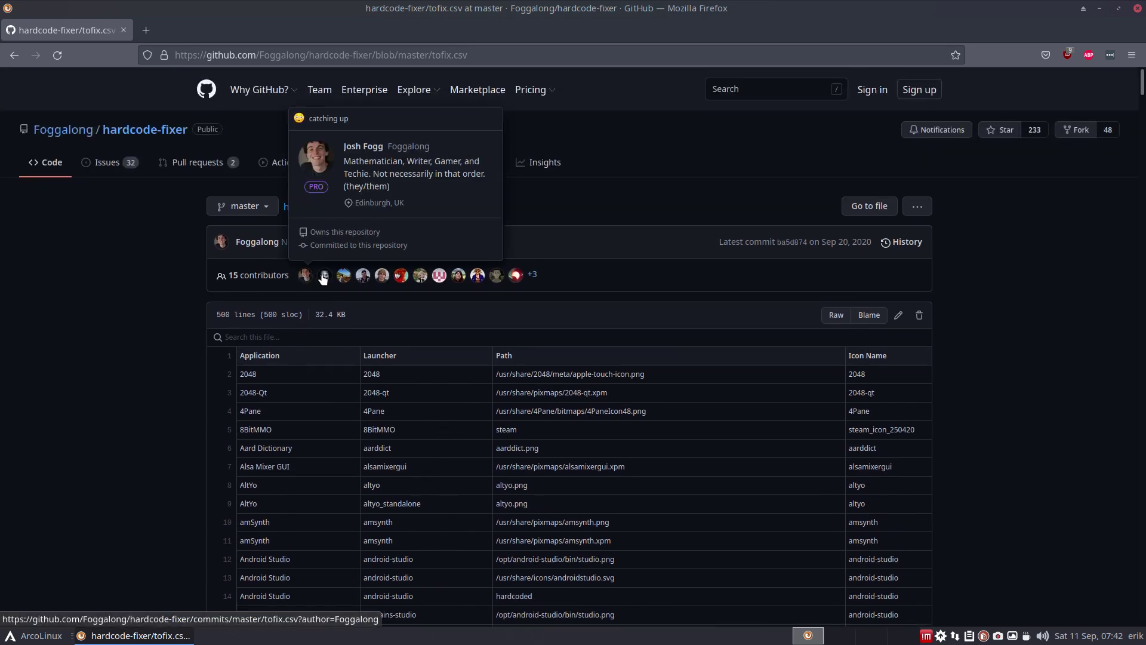
pyautogui.scroll(-8, 476, 387)
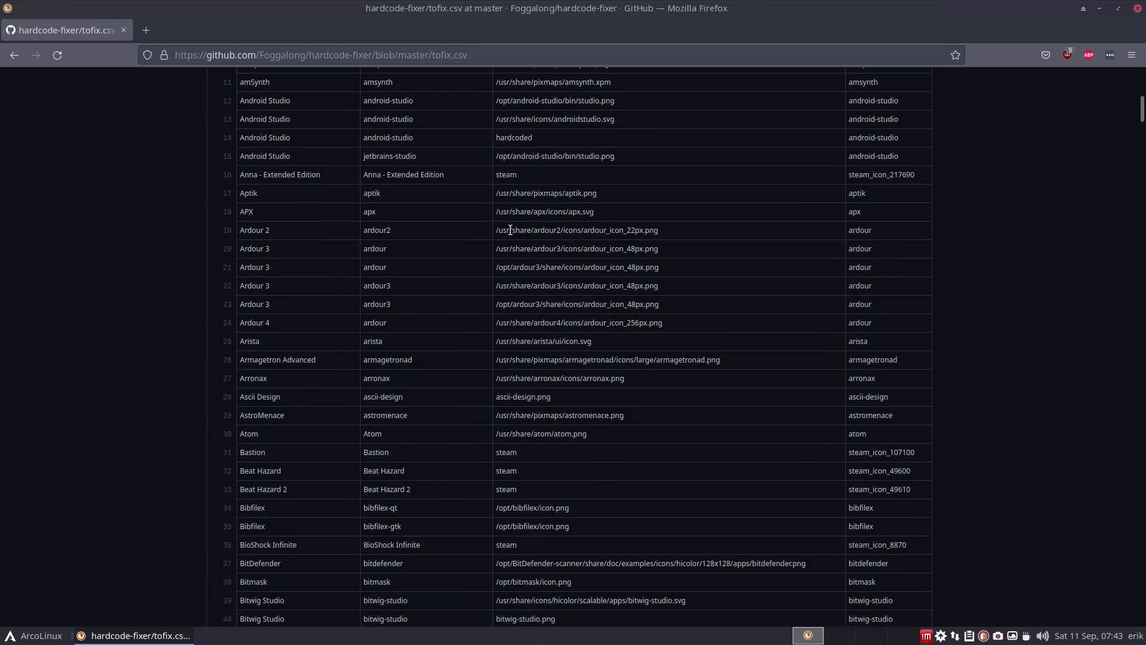
# Zoom in to highlight the Ardour and Arista icon paths, then restore zoom and return to the top.
pyautogui.moveTo(497, 231); pyautogui.dragTo(664, 221)
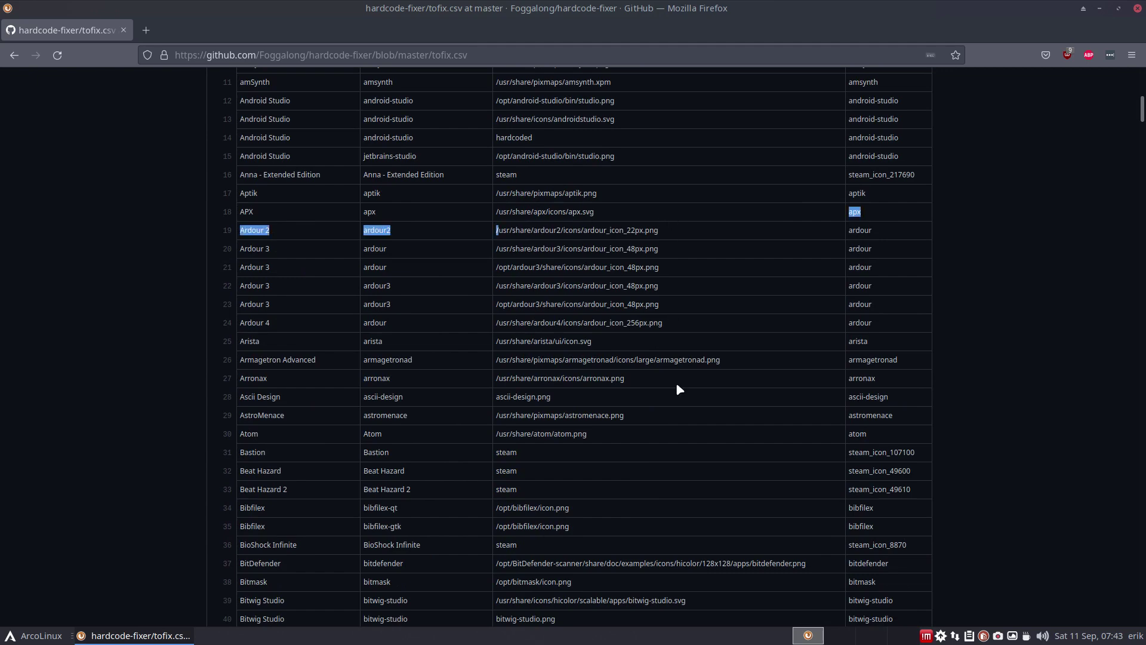
pyautogui.hotkey('ctrl', '+')
pyautogui.hotkey('ctrl', '+')
pyautogui.hotkey('ctrl', '+')
pyautogui.hotkey('ctrl', '+')
pyautogui.click(483, 318)
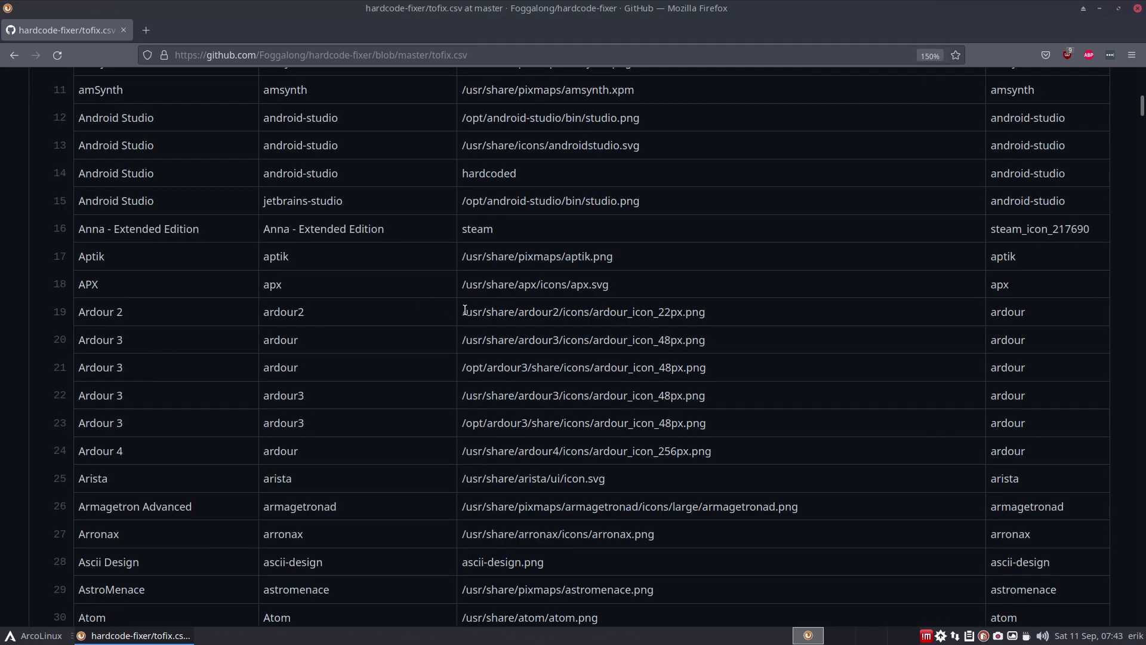
pyautogui.moveTo(466, 312); pyautogui.dragTo(743, 328)
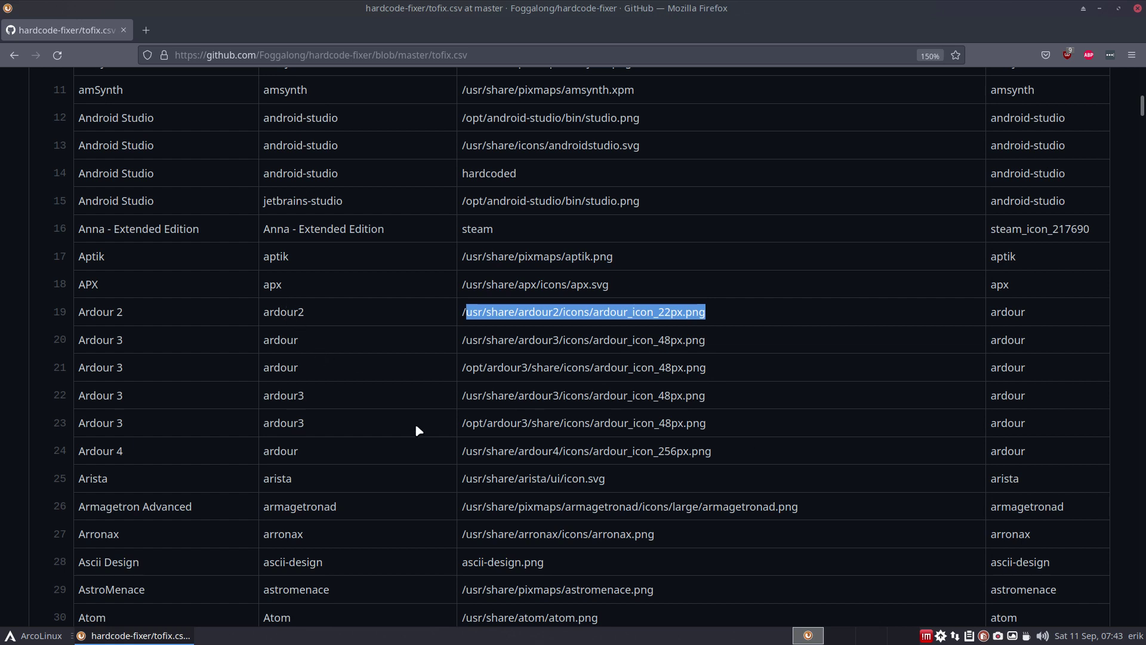
pyautogui.moveTo(594, 423); pyautogui.dragTo(626, 419)
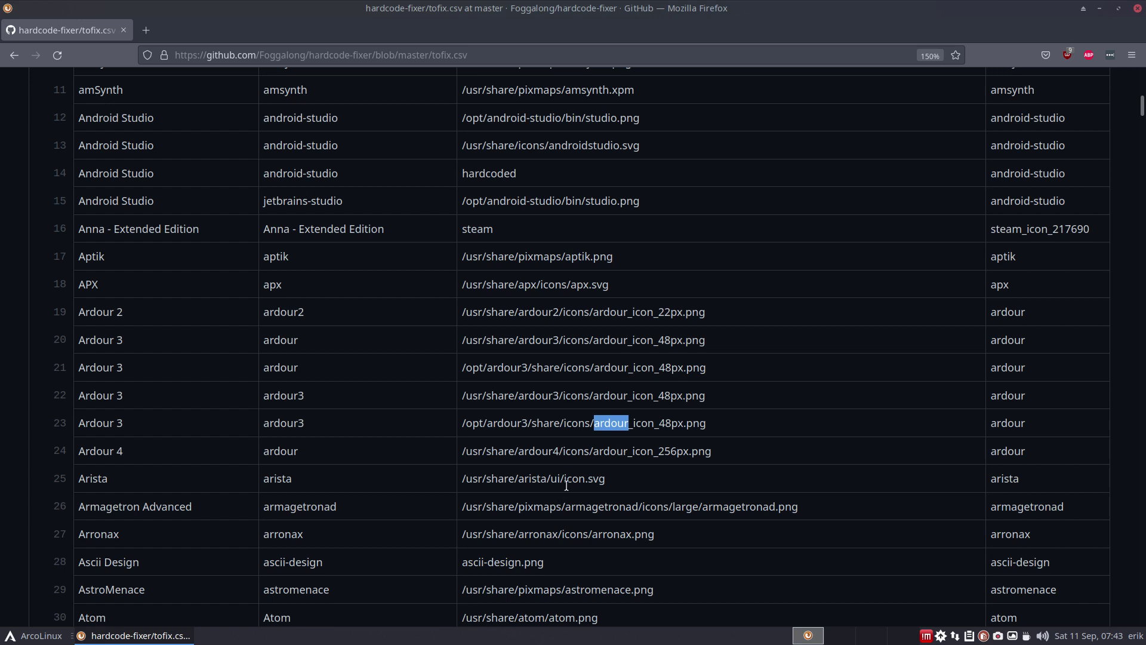
pyautogui.doubleClick(532, 479)
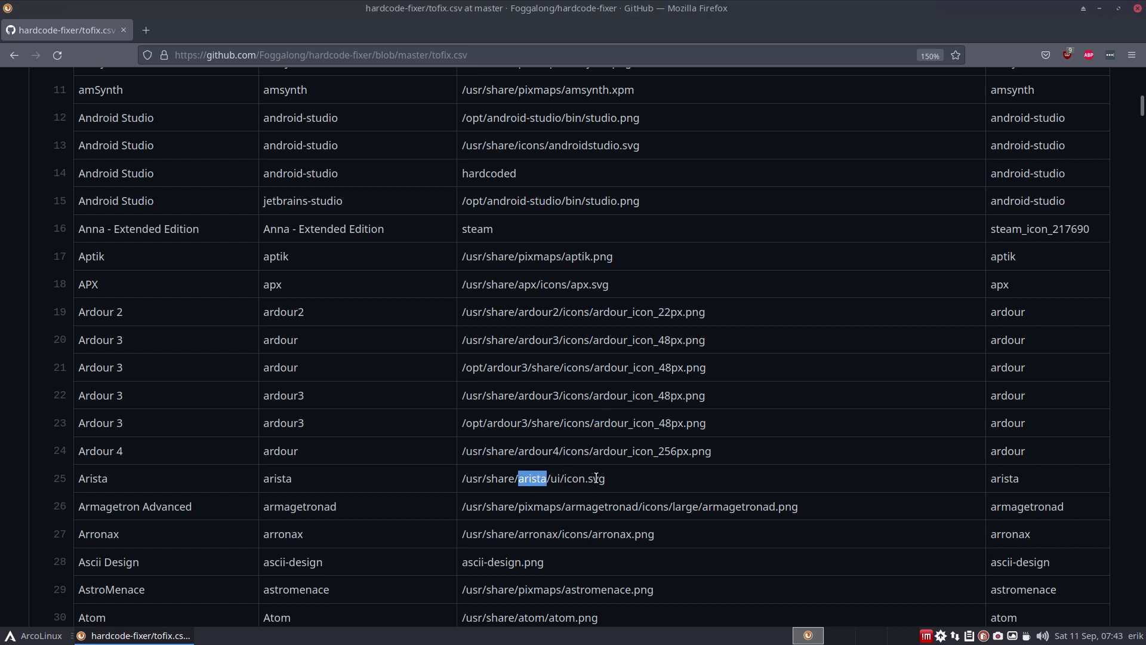
pyautogui.doubleClick(567, 479)
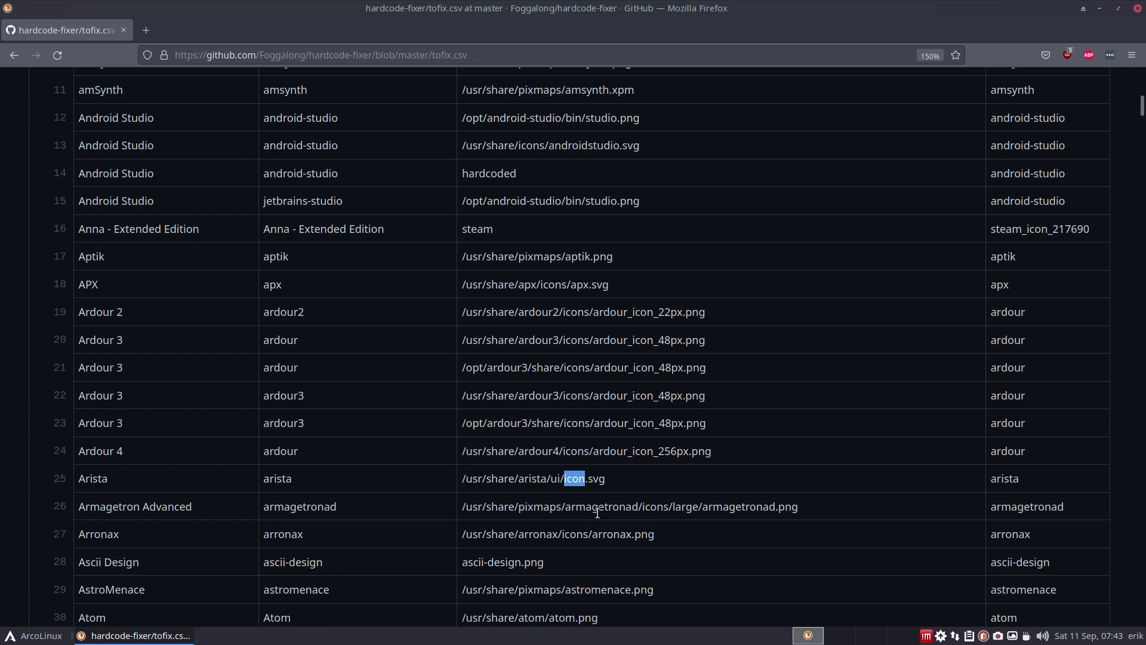
pyautogui.hotkey('ctrl', '-')
pyautogui.hotkey('ctrl', '-')
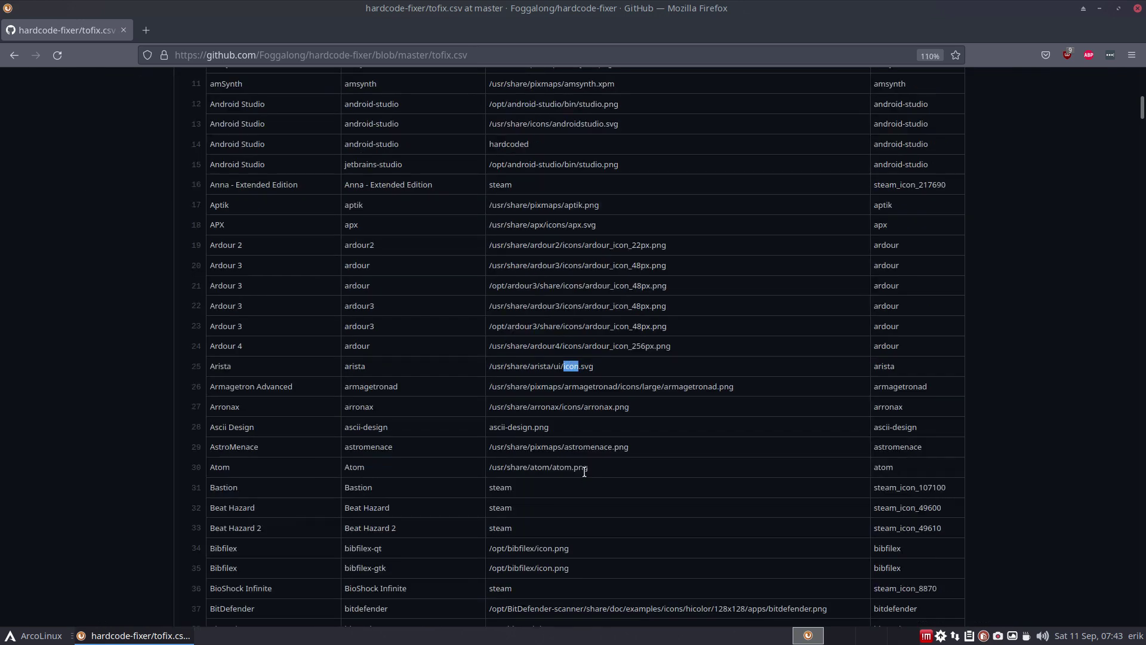
pyautogui.hotkey('ctrl', '-')
pyautogui.press('Home')
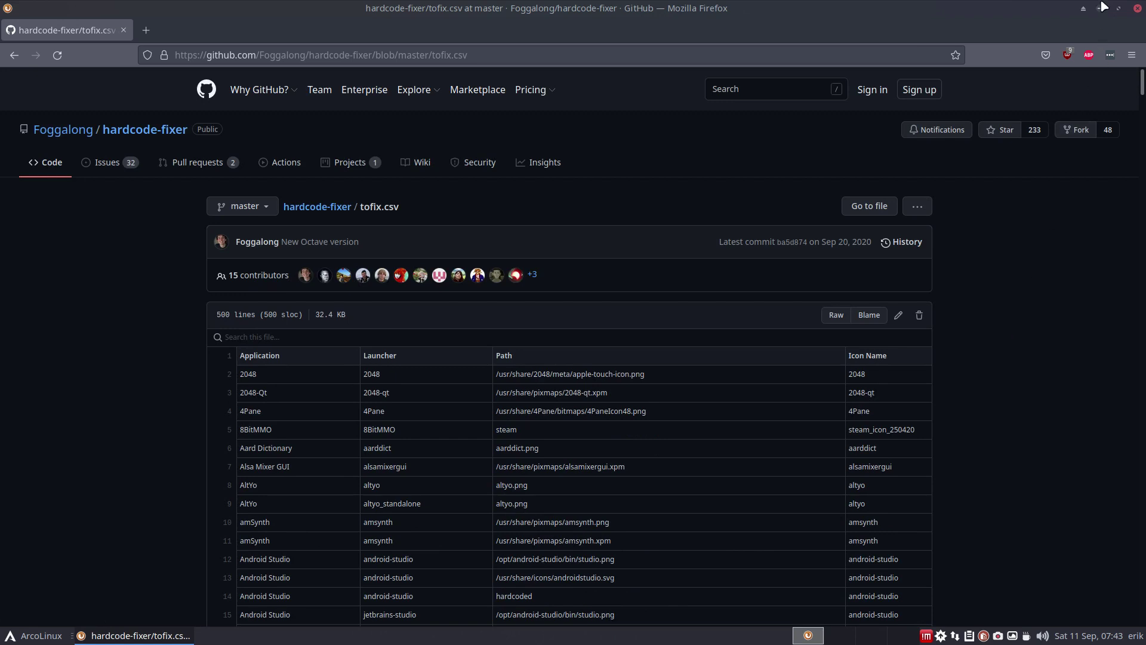
# View the 32 open issues, dismiss the New issue sign-up prompt, and minimize Firefox.
pyautogui.click(108, 162)
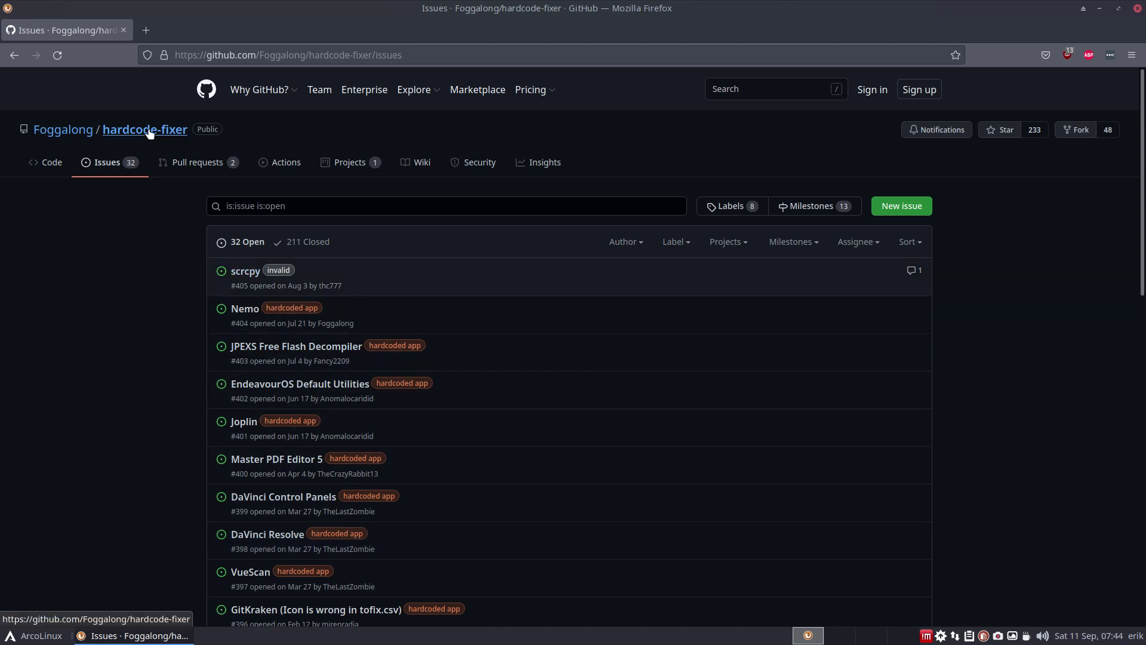
pyautogui.click(890, 210)
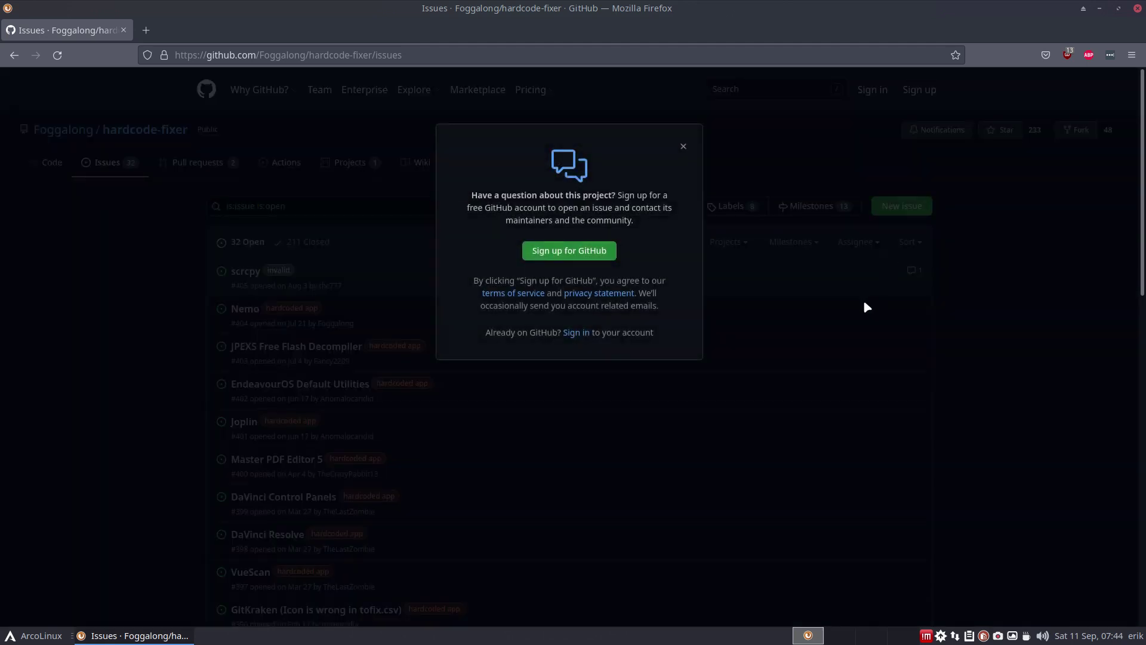
pyautogui.click(684, 147)
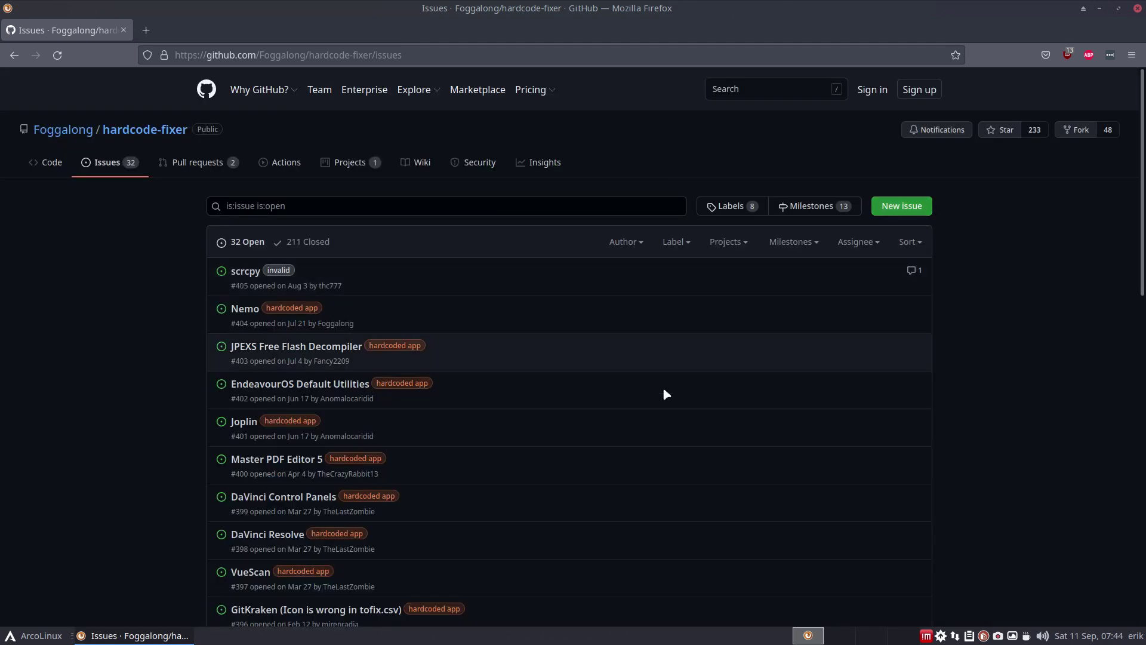
pyautogui.click(1099, 8)
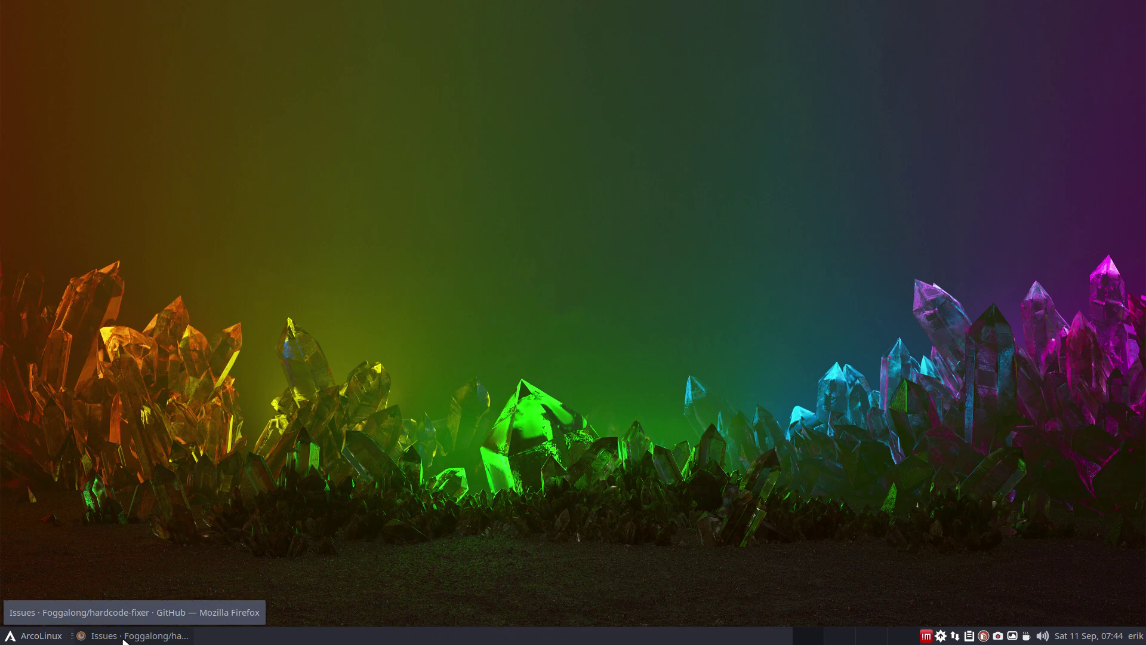
# Restore Firefox, briefly open Settings Manager from Whisker Menu, then close both windows.
pyautogui.click(125, 641)
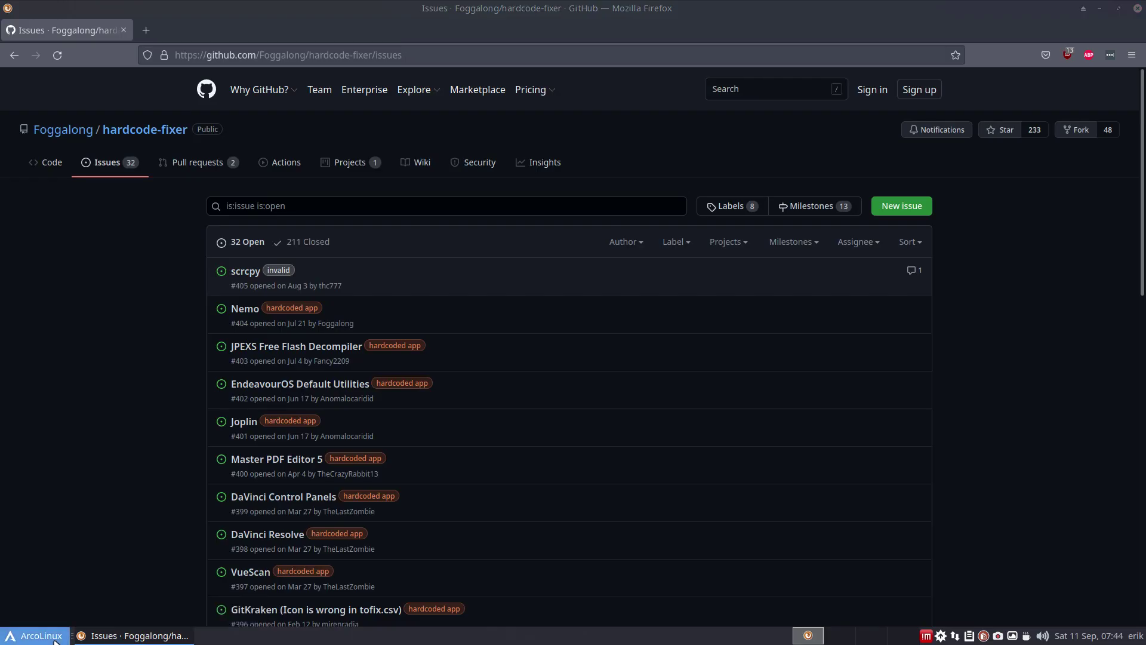
pyautogui.click(55, 641)
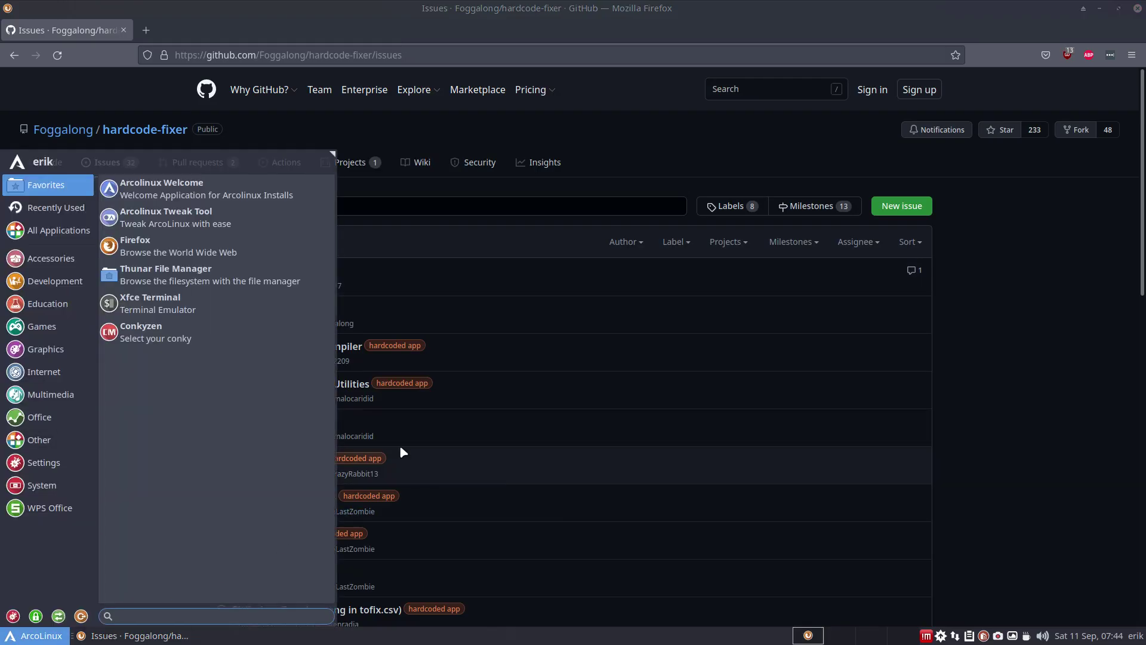
pyautogui.click(14, 614)
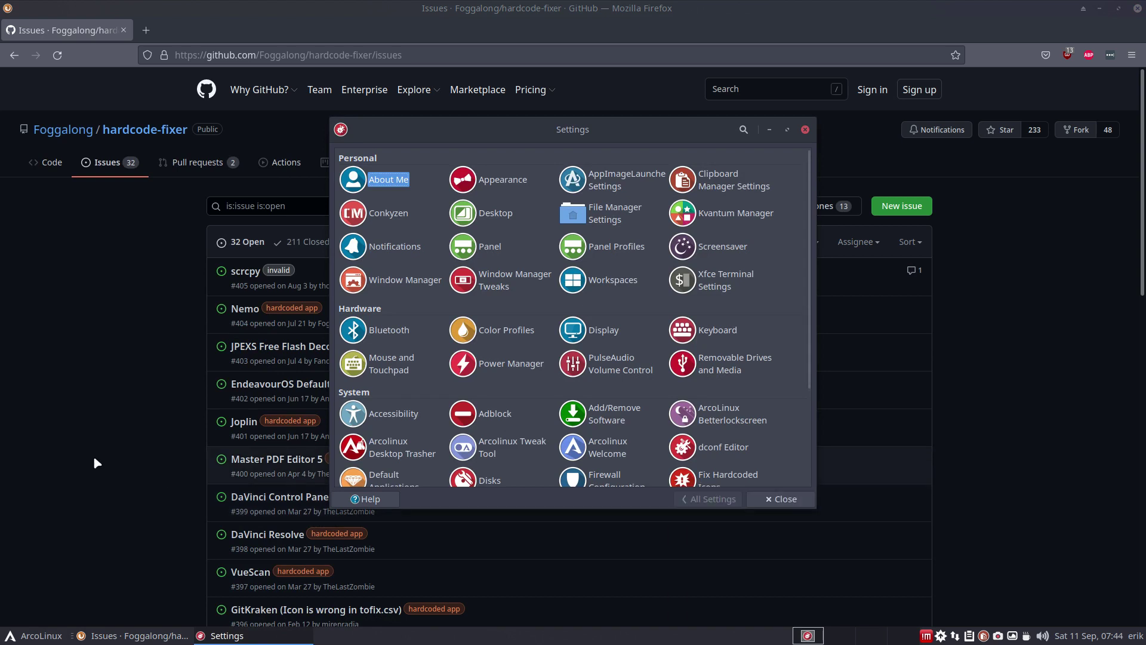
pyautogui.click(805, 130)
pyautogui.click(1136, 8)
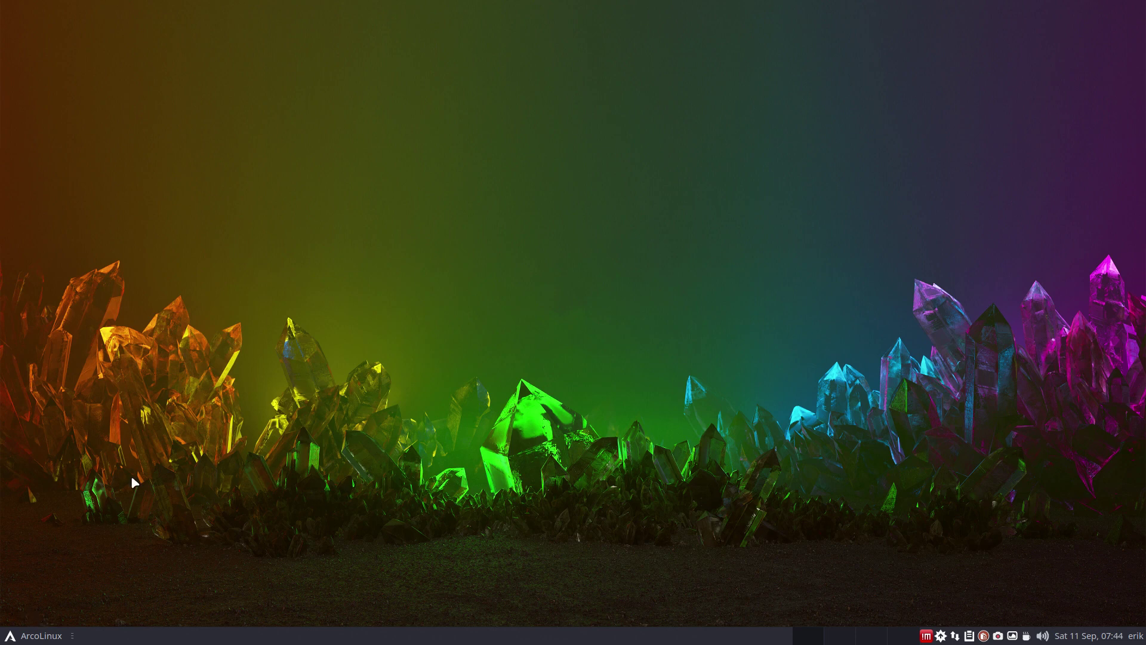
# Open Thunar at /usr/share/applications and maximize the window.
pyautogui.press('super+e')
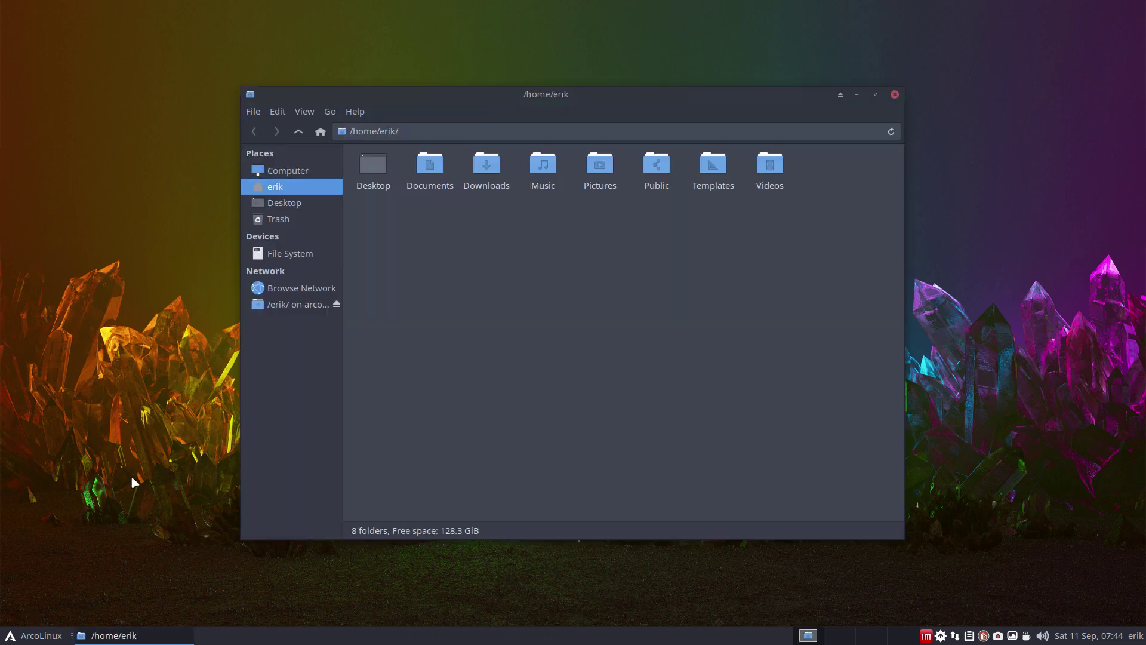
pyautogui.click(296, 253)
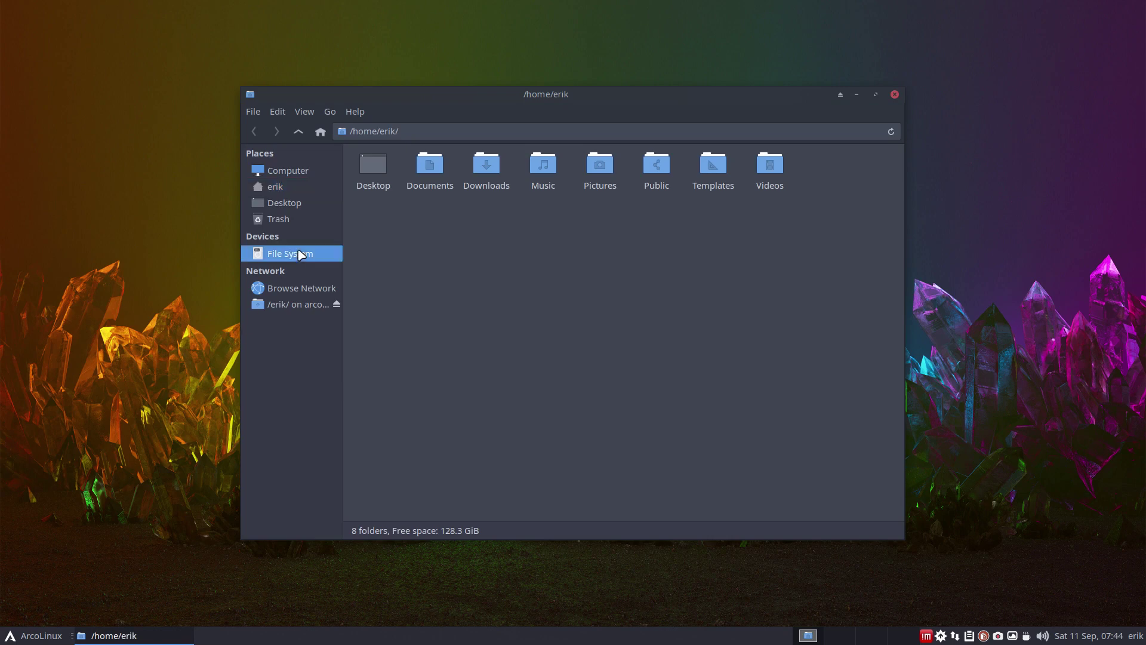
pyautogui.doubleClick(689, 214)
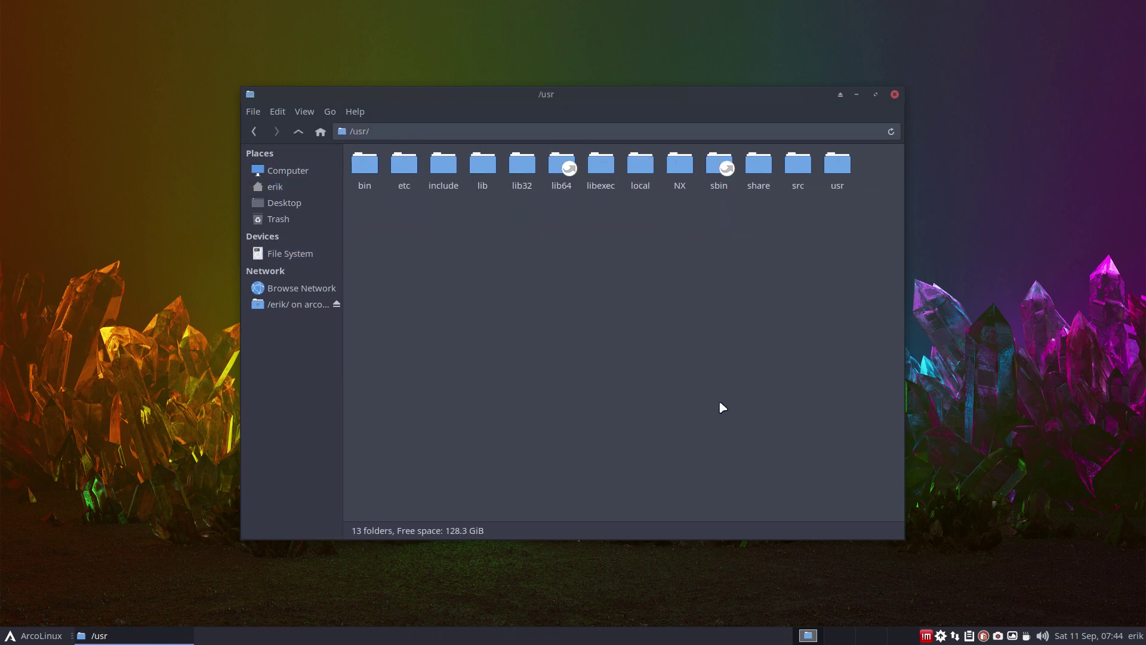
pyautogui.write('sh')
pyautogui.press('Return')
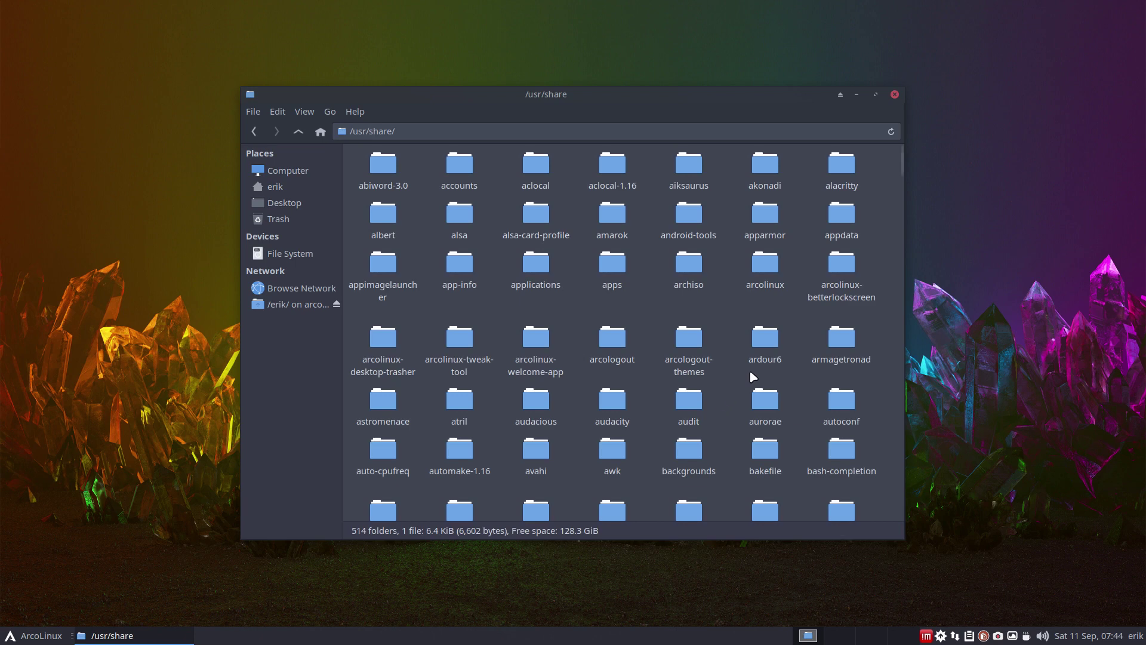
pyautogui.doubleClick(537, 269)
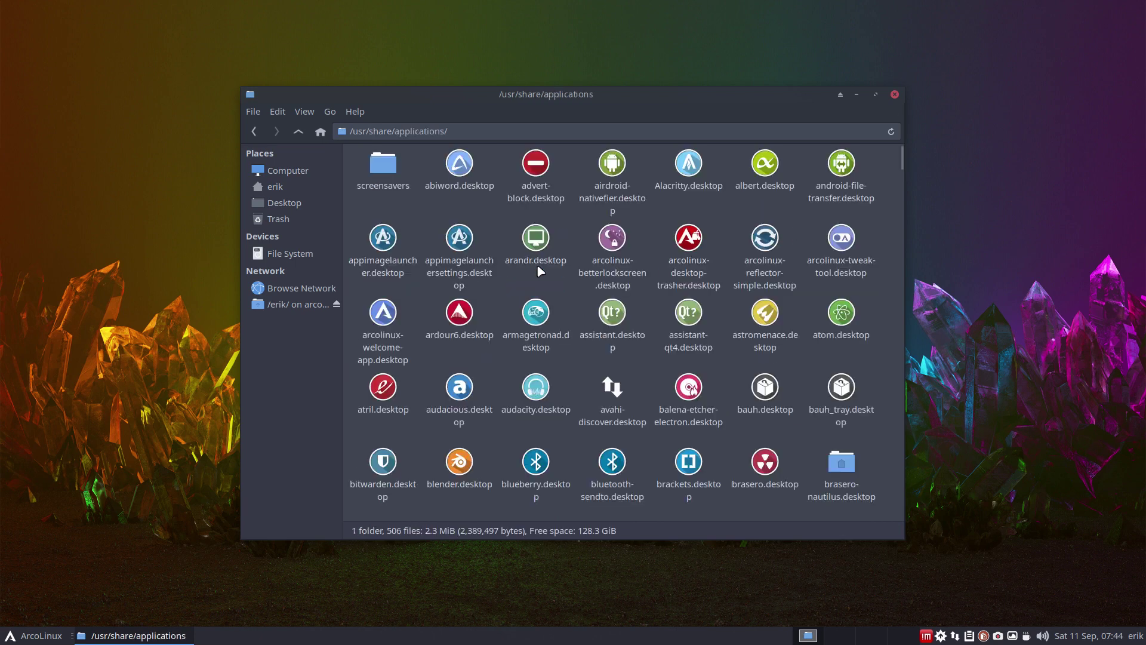
pyautogui.click(875, 96)
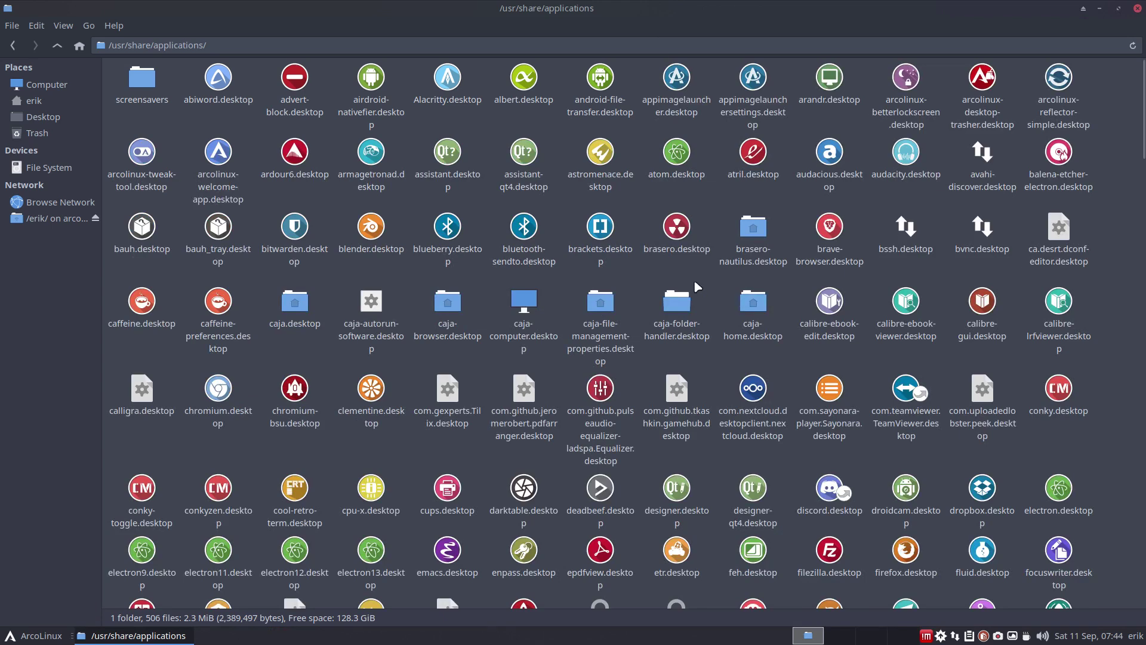
# Scroll the launchers down to slimbookbattery.desktop and select it.
pyautogui.click(5, 637)
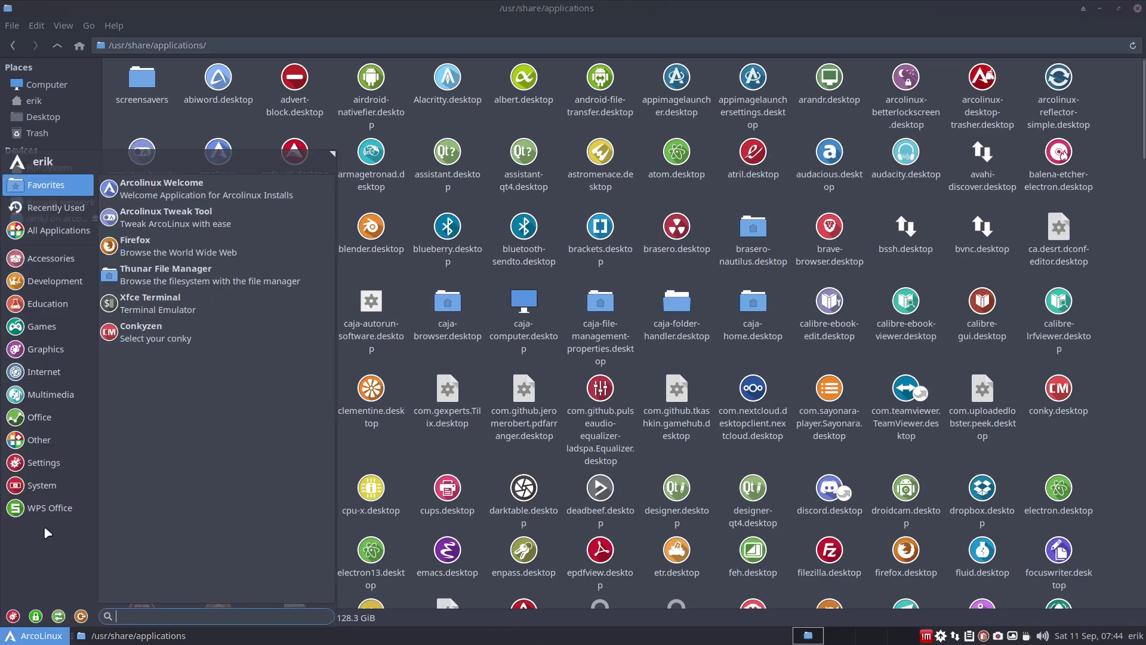
pyautogui.click(485, 124)
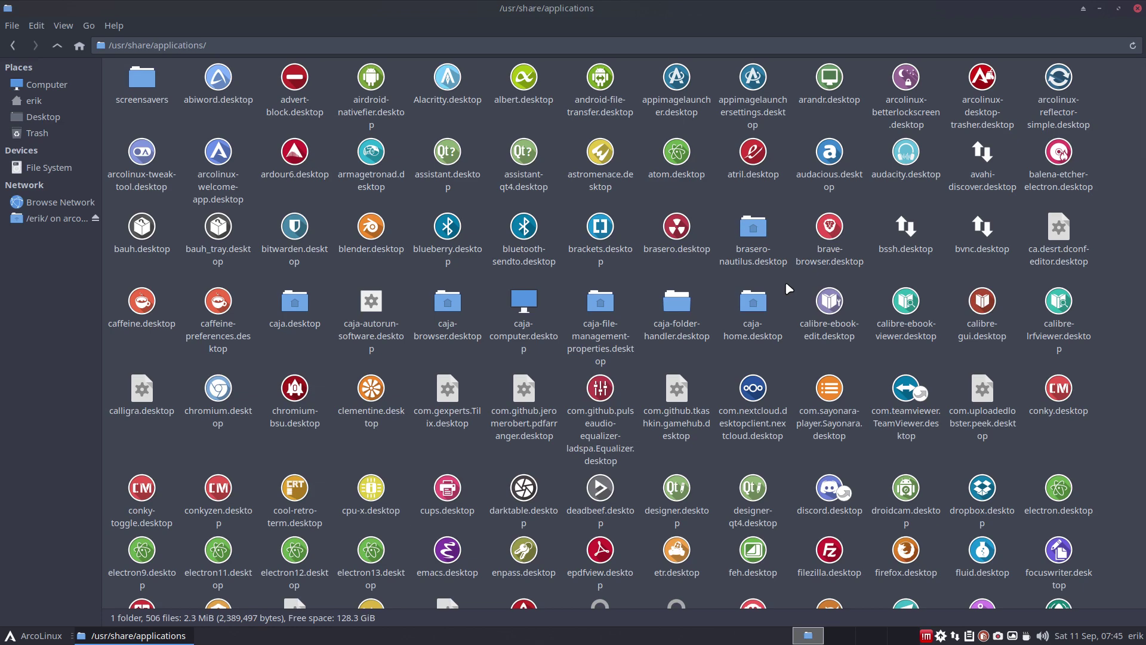
pyautogui.scroll(-5, 786, 285)
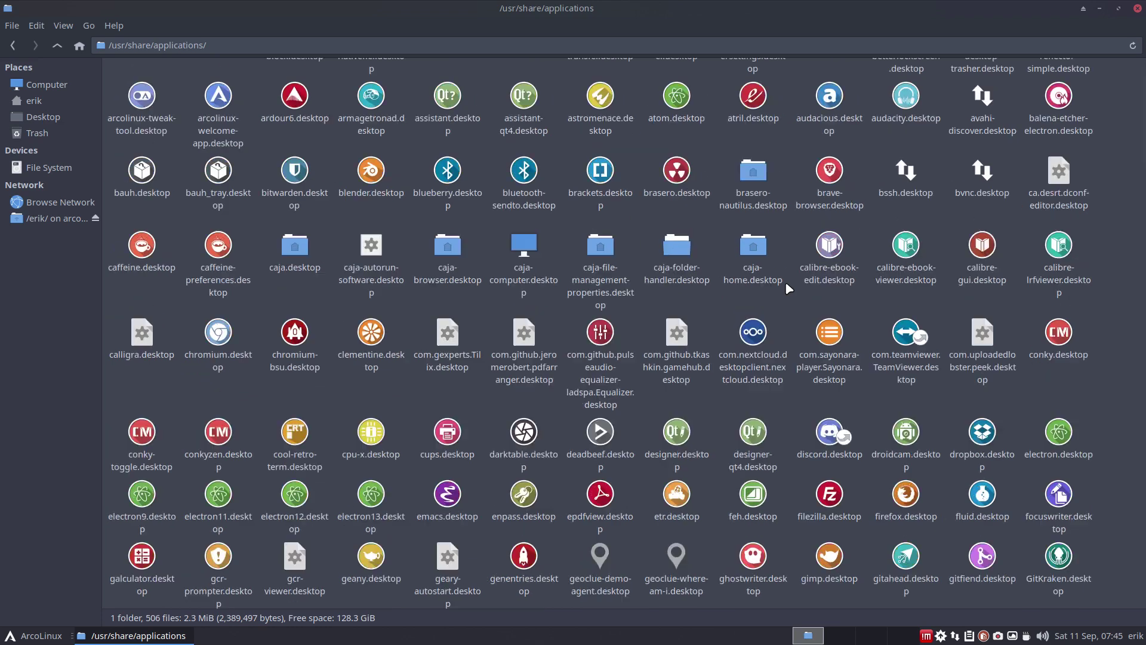
pyautogui.scroll(-4, 785, 284)
pyautogui.scroll(-3, 785, 284)
pyautogui.scroll(-4, 786, 283)
pyautogui.scroll(-5, 785, 284)
pyautogui.scroll(-7, 786, 288)
pyautogui.scroll(4, 786, 288)
pyautogui.scroll(-7, 785, 287)
pyautogui.scroll(-1, 785, 286)
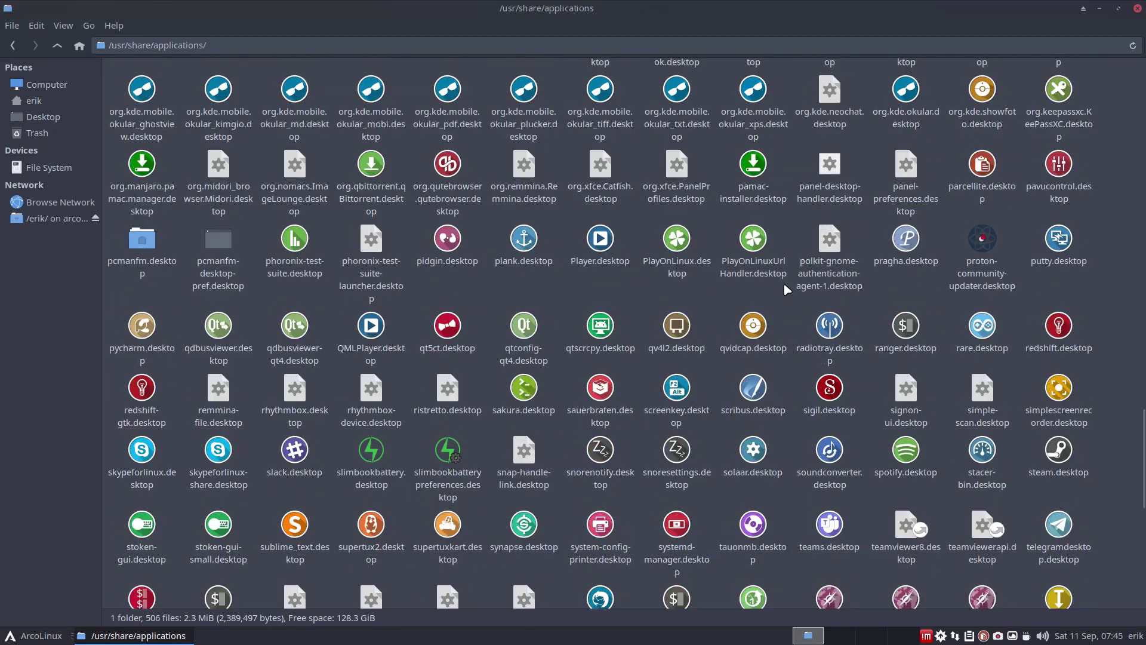
pyautogui.click(361, 458)
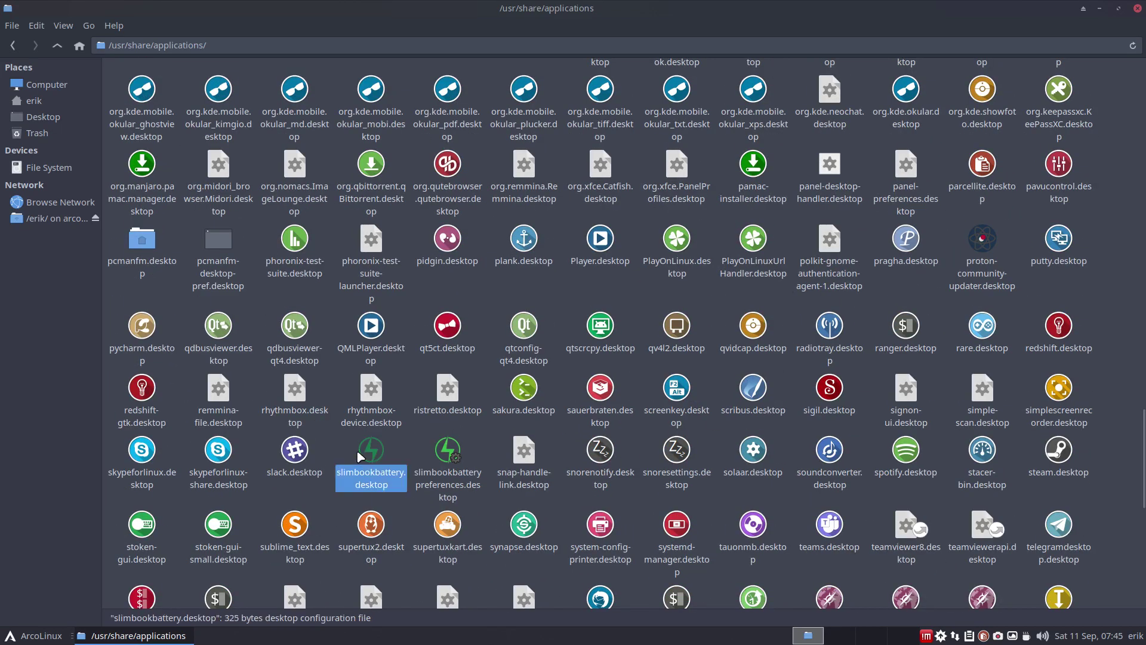
# Open slimbookbattery.desktop in Sublime Text and cut its Icon line to slimbookbattery.
pyautogui.rightClick(366, 455)
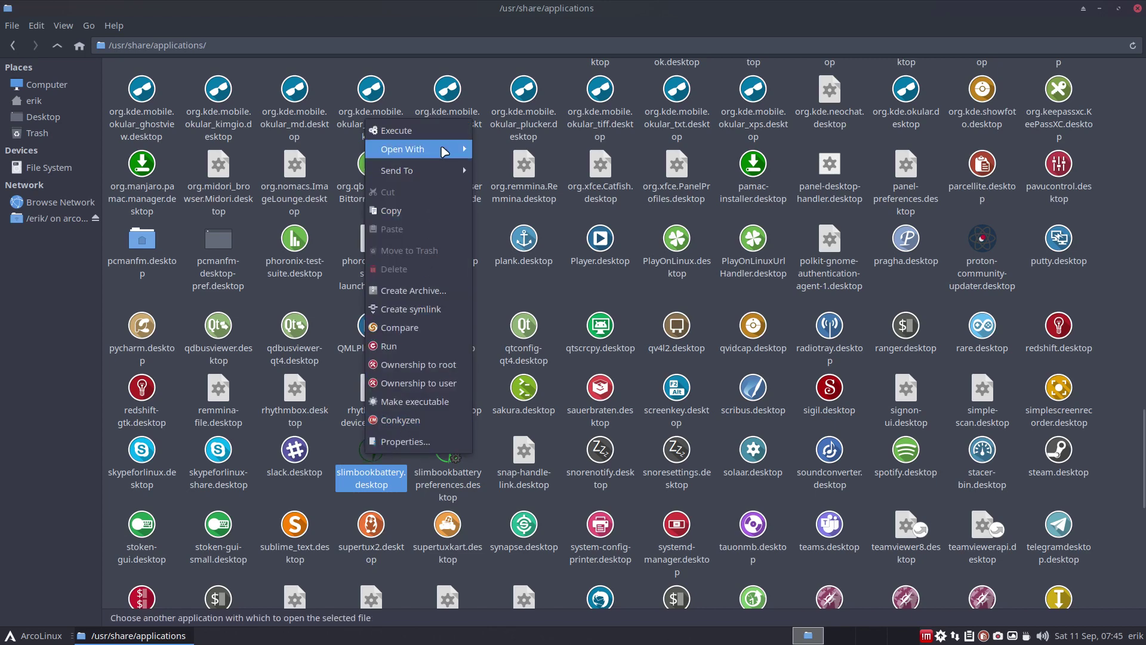
pyautogui.moveTo(403, 149)
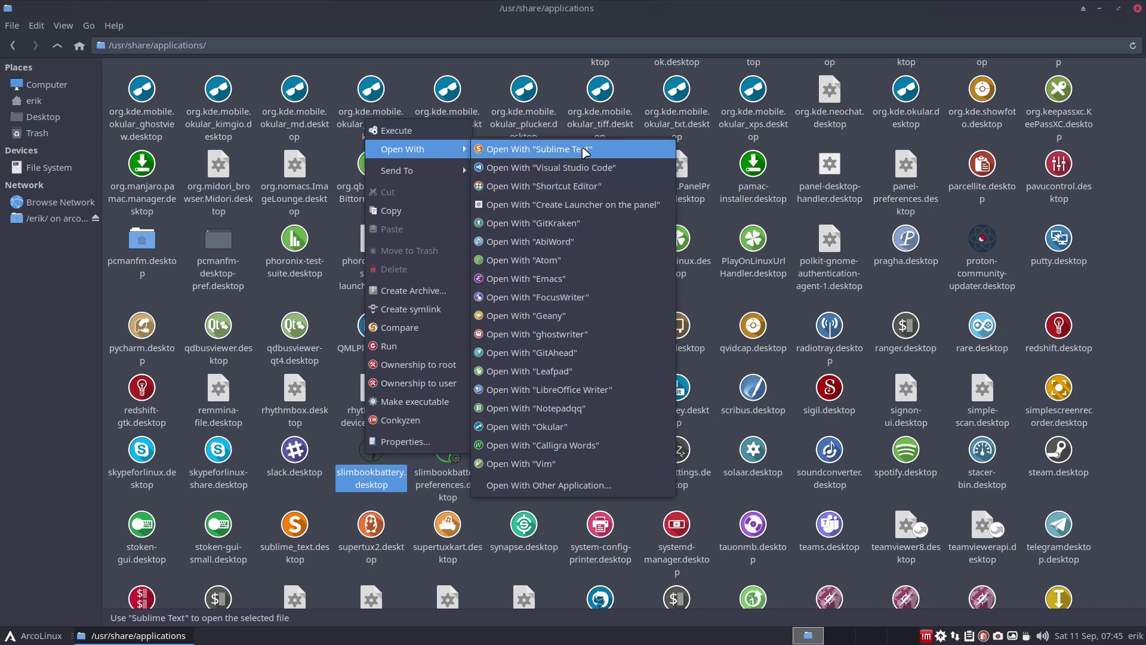
pyautogui.click(584, 153)
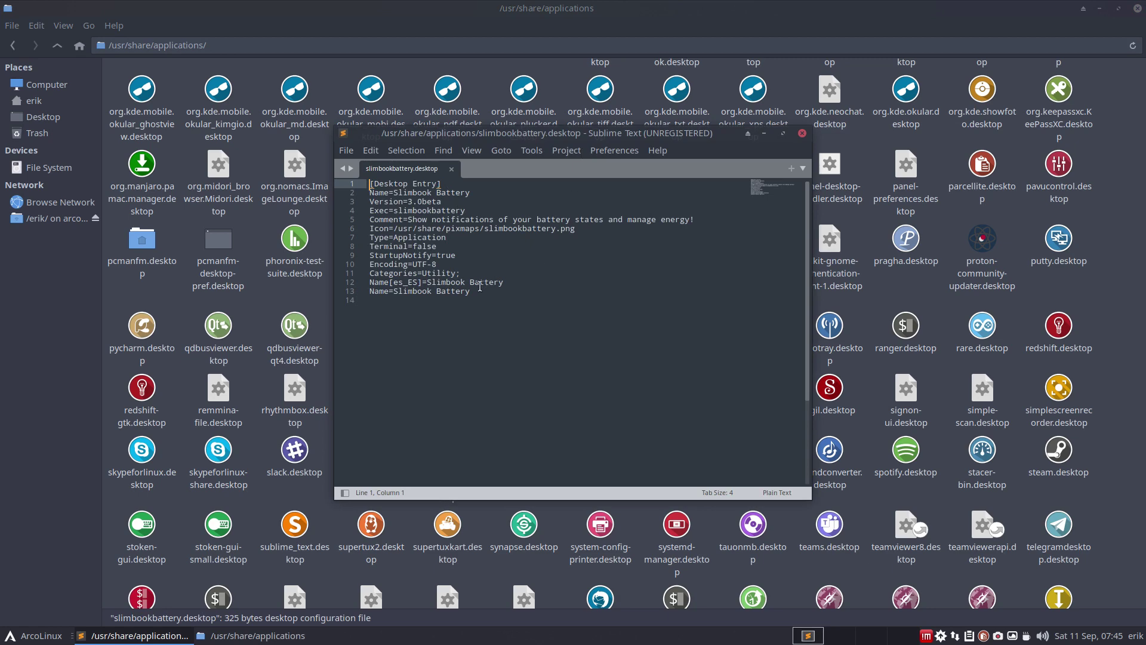
pyautogui.keyDown('ctrl'); pyautogui.scroll(3, 481, 305); pyautogui.keyUp('ctrl')
pyautogui.keyDown('ctrl'); pyautogui.scroll(2, 481, 305); pyautogui.keyUp('ctrl')
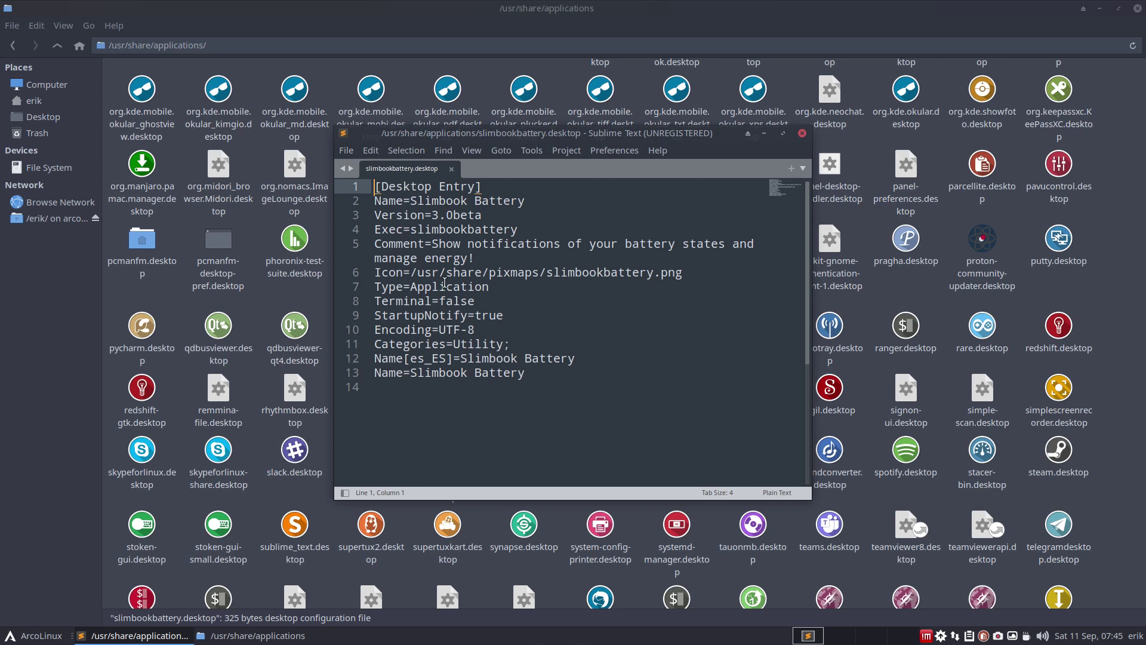
pyautogui.moveTo(410, 273)
pyautogui.mouseDown()
pyautogui.moveTo(582, 272)
pyautogui.moveTo(544, 281)
pyautogui.mouseUp()
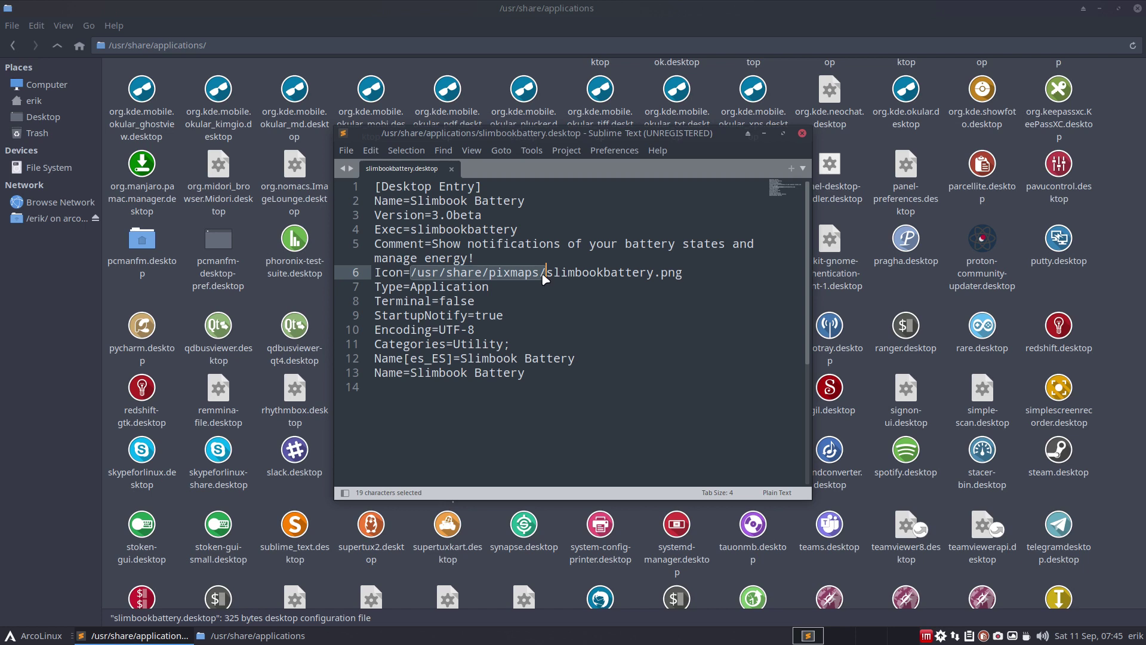
pyautogui.press('BackSpace')
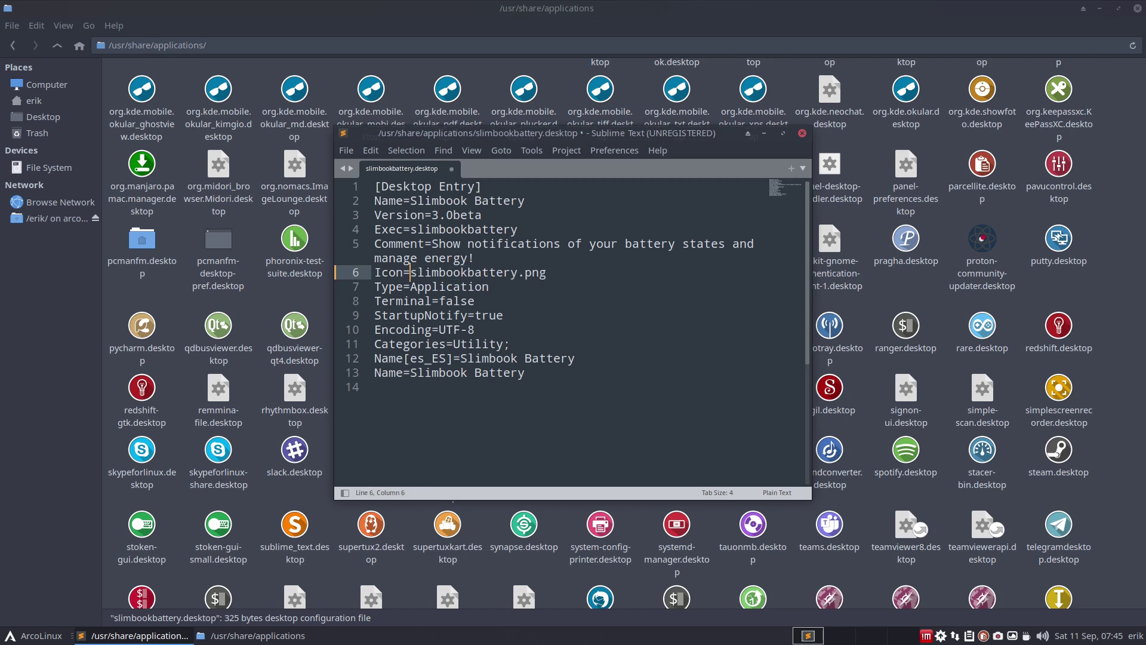
pyautogui.moveTo(517, 273); pyautogui.dragTo(548, 274)
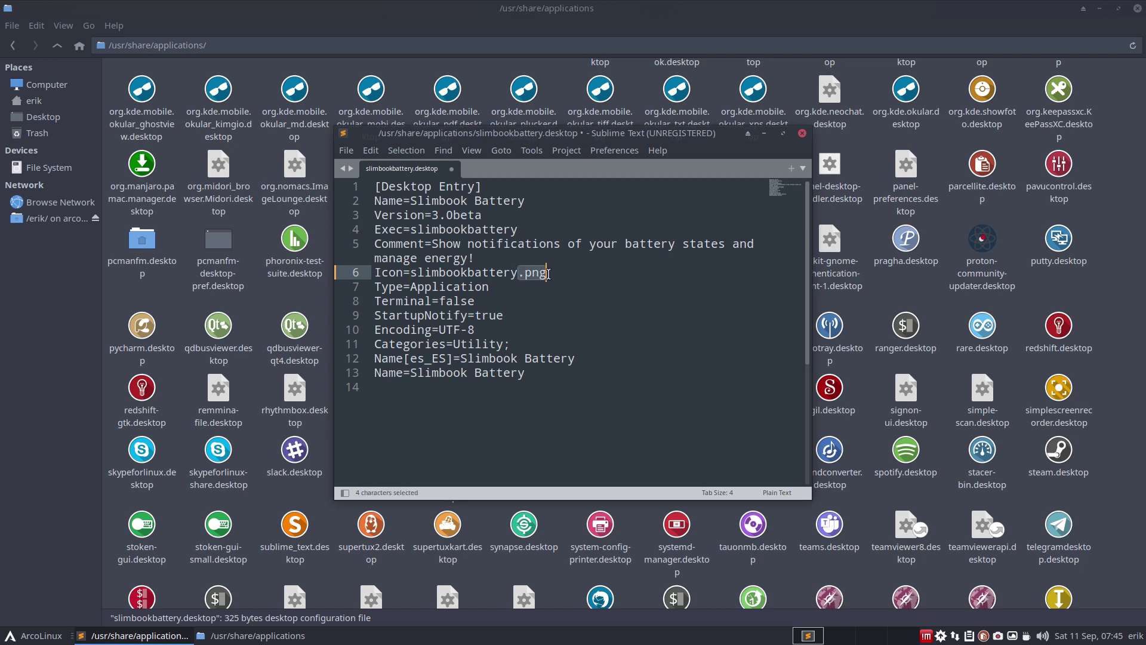
pyautogui.press('BackSpace')
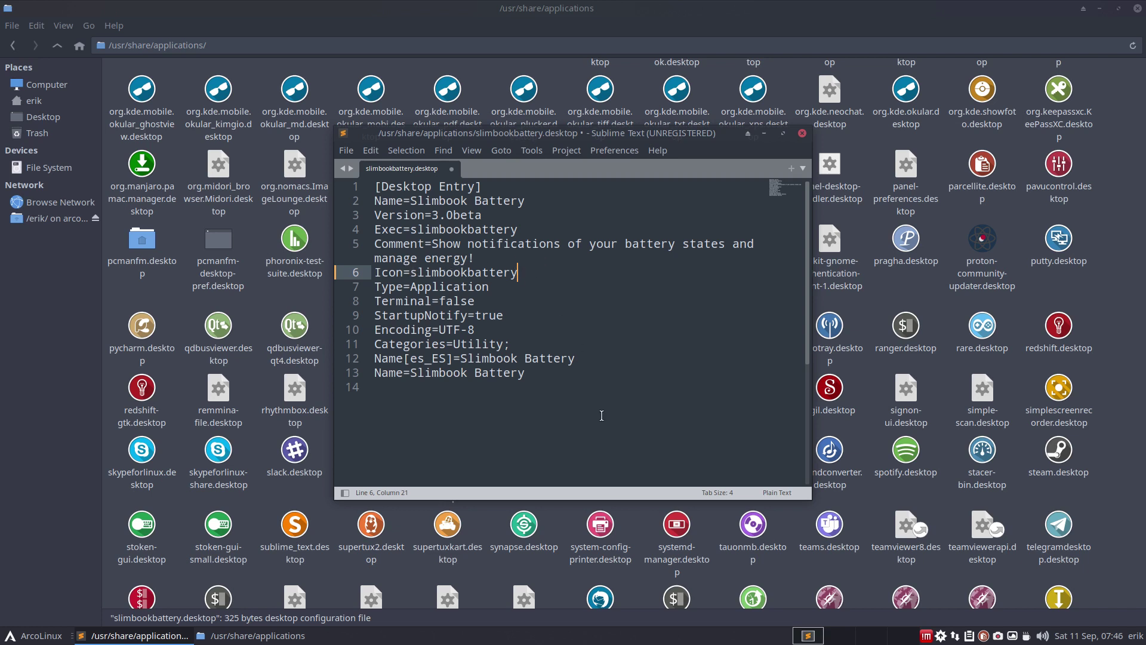
# Save the edited launcher with the administrator password.
pyautogui.hotkey('ctrl', 's')
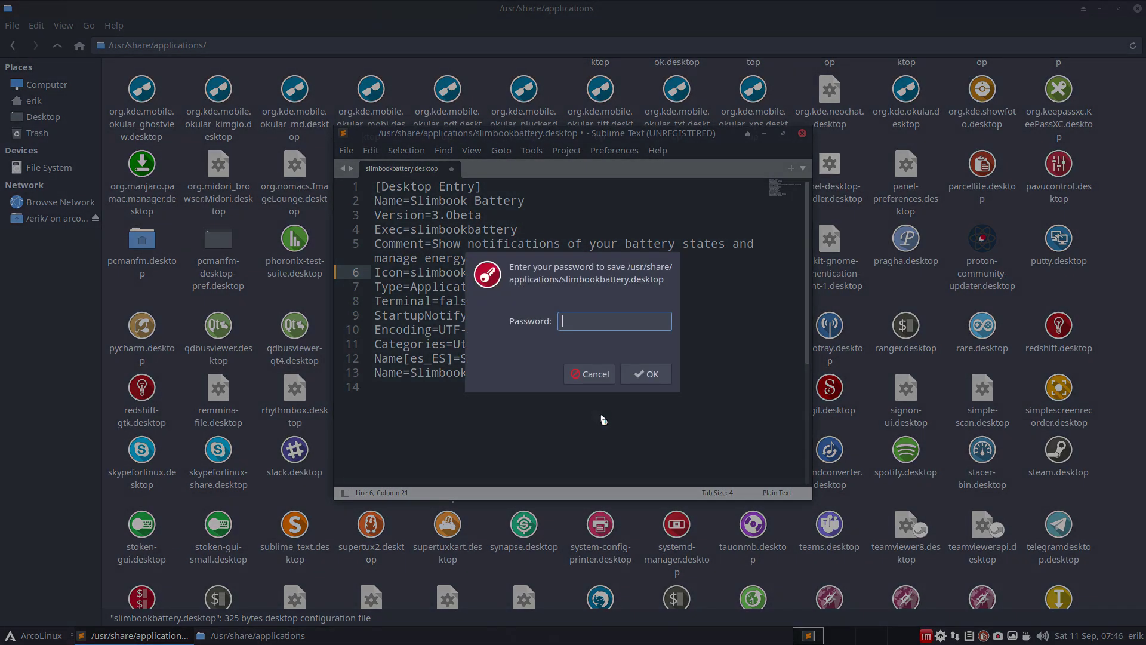
pyautogui.write('****')
pyautogui.press('Return')
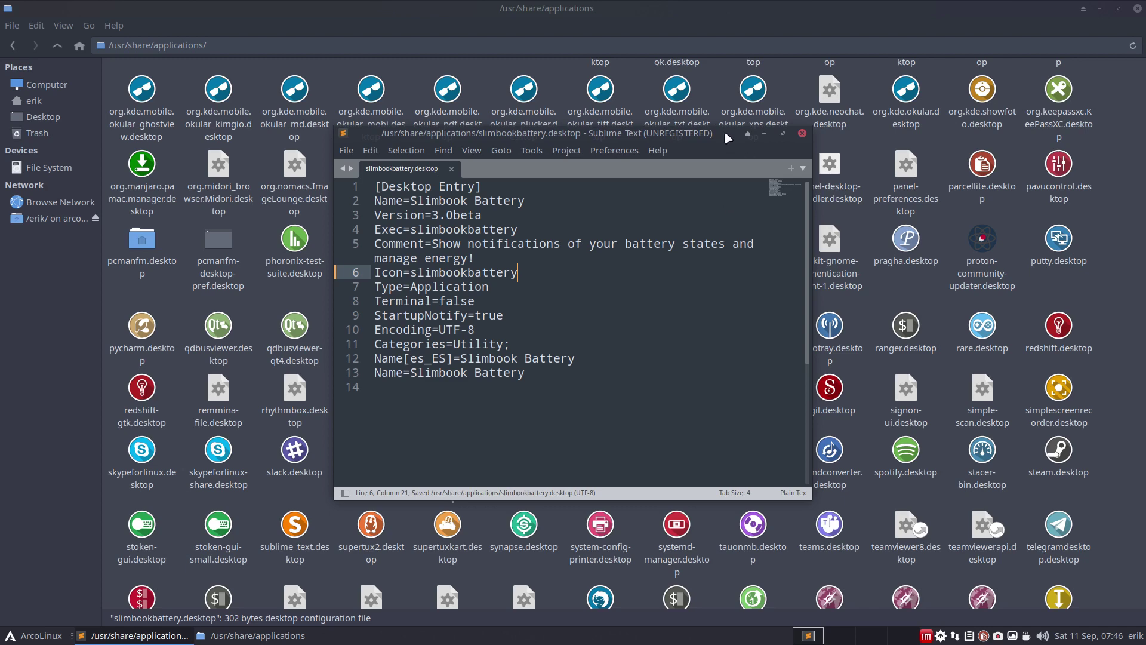
pyautogui.moveTo(724, 132); pyautogui.dragTo(731, 132)
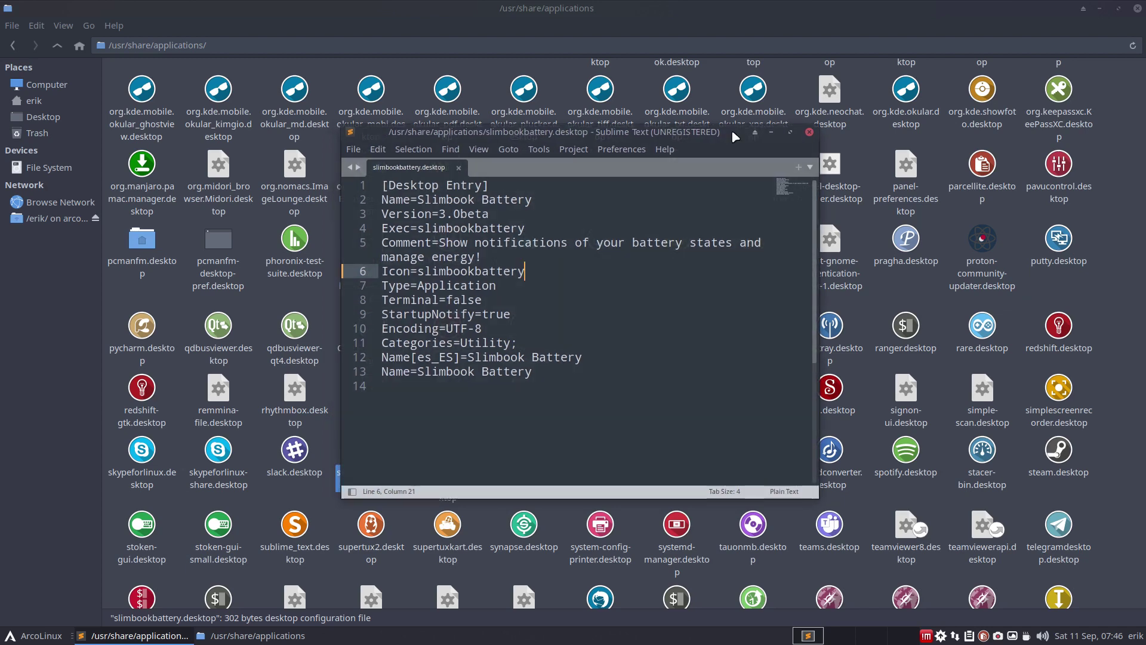
# Open slimbookbatterypreferences.desktop in Sublime Text and strip the folder path and .png from Icon.
pyautogui.click(809, 131)
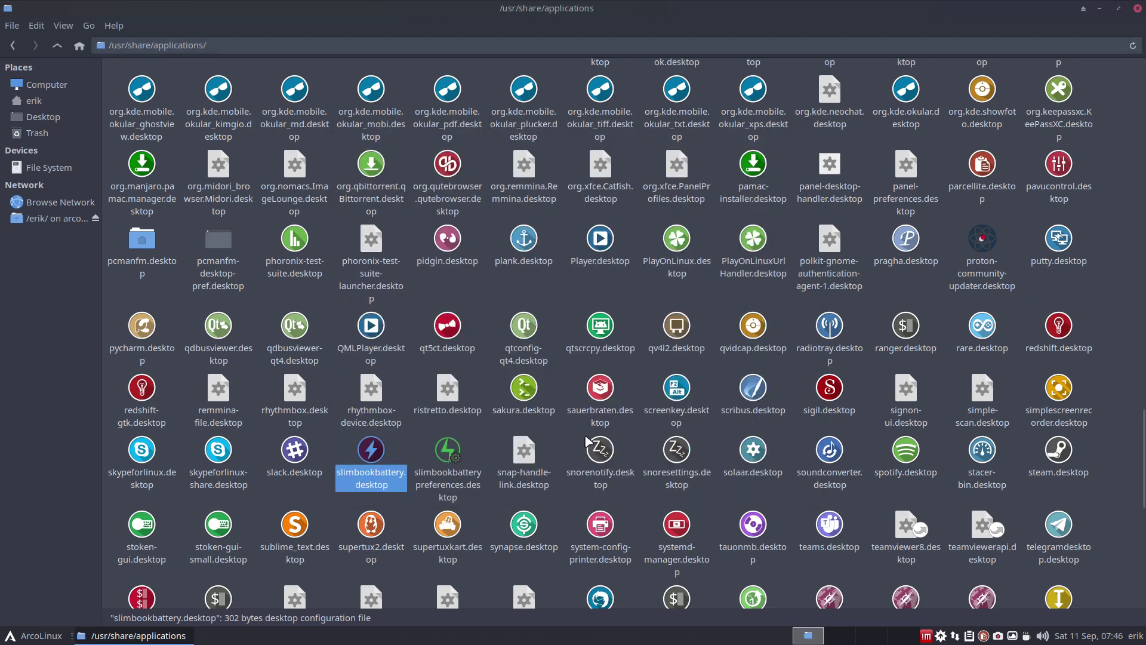
pyautogui.click(450, 453)
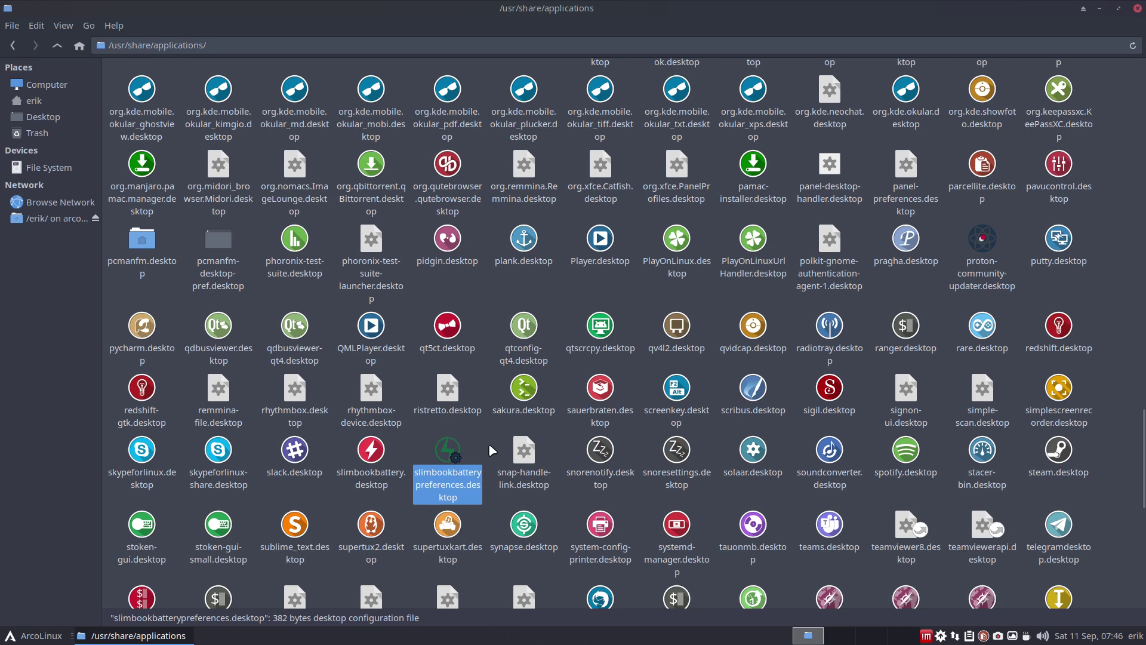
pyautogui.rightClick(455, 445)
pyautogui.moveTo(502, 141)
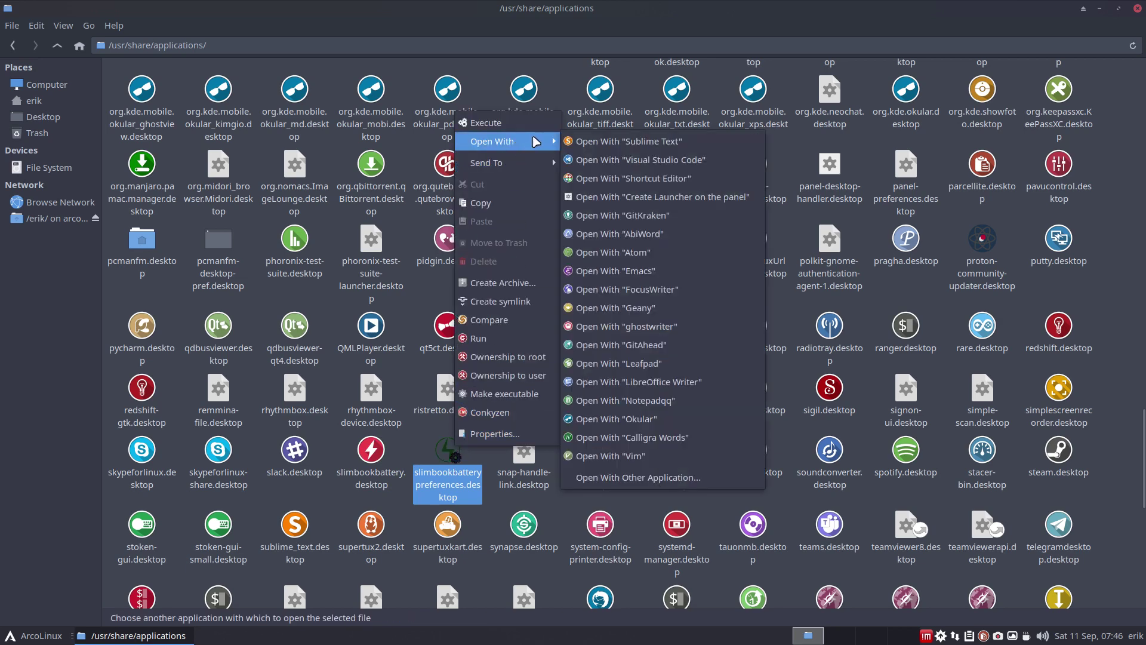
pyautogui.click(604, 146)
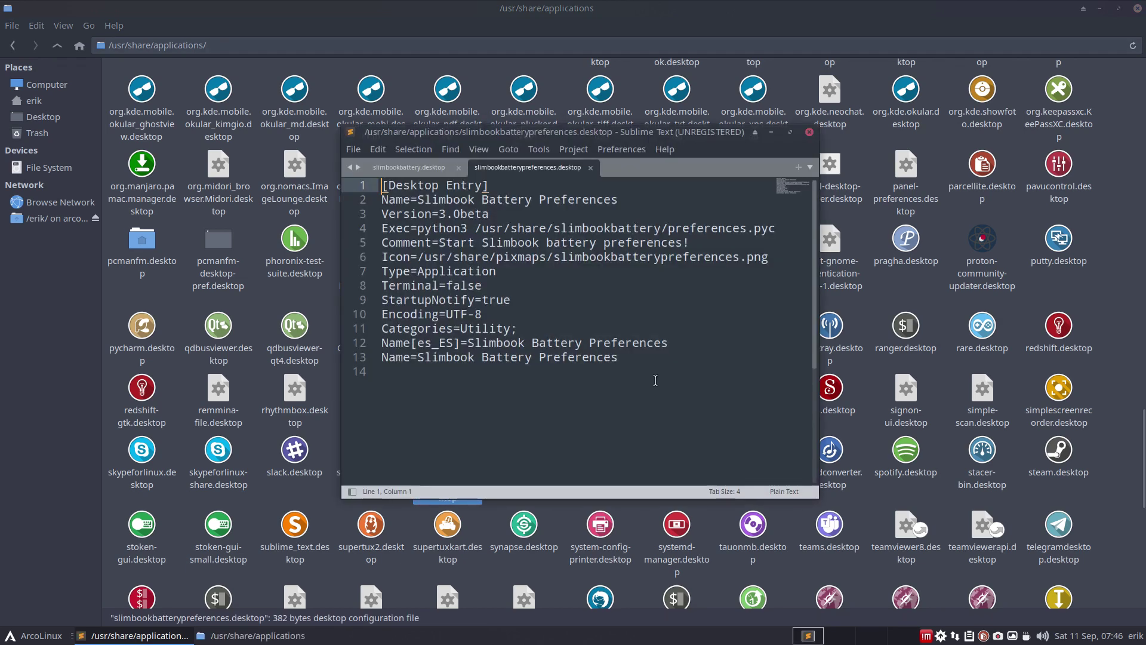
pyautogui.moveTo(417, 257); pyautogui.dragTo(553, 259)
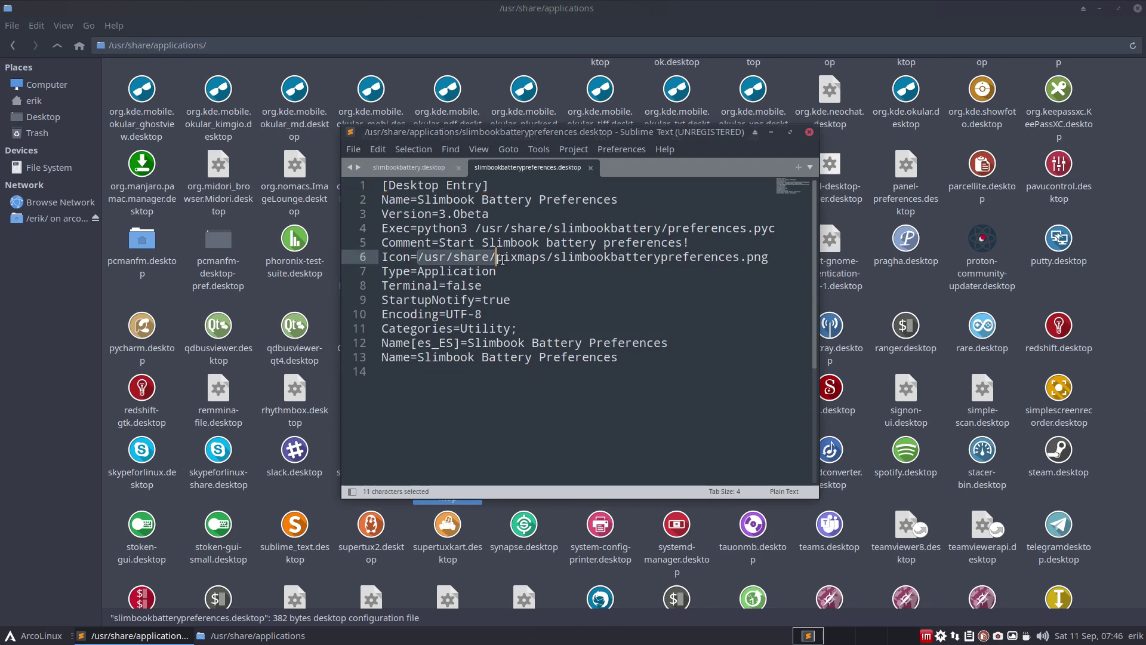
pyautogui.press('Delete')
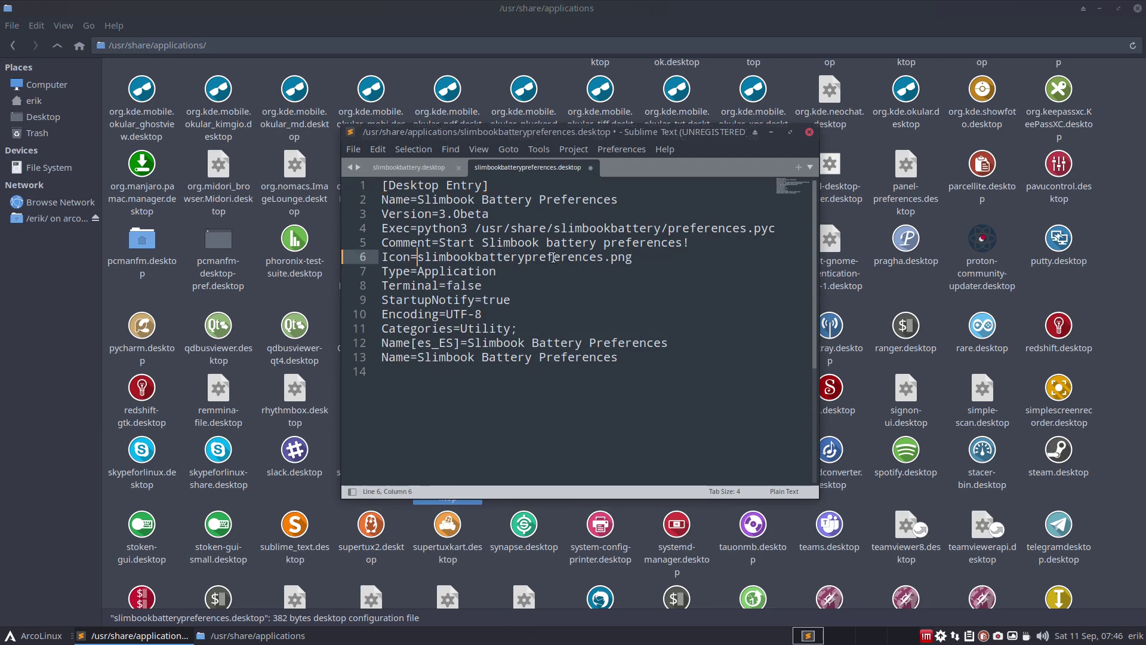
pyautogui.click(642, 257)
pyautogui.press('BackSpace')
pyautogui.press('BackSpace')
pyautogui.press('BackSpace')
pyautogui.press('BackSpace')
# Save it with the administrator password and close Sublime Text.
pyautogui.hotkey('ctrl', 's')
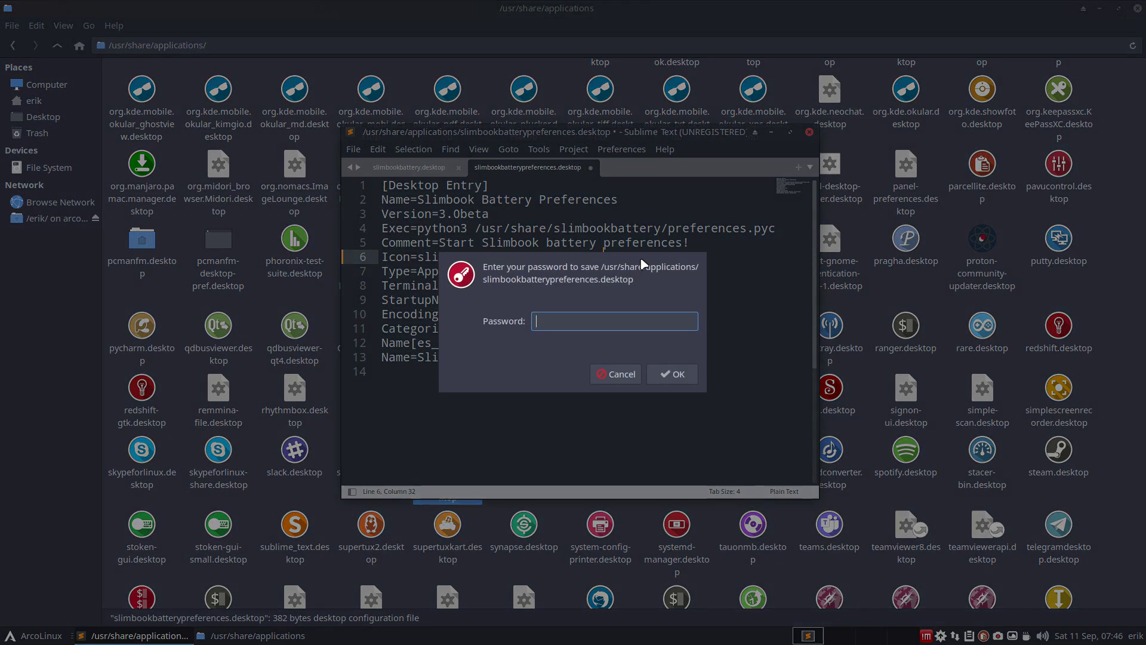
pyautogui.write('****')
pyautogui.press('Return')
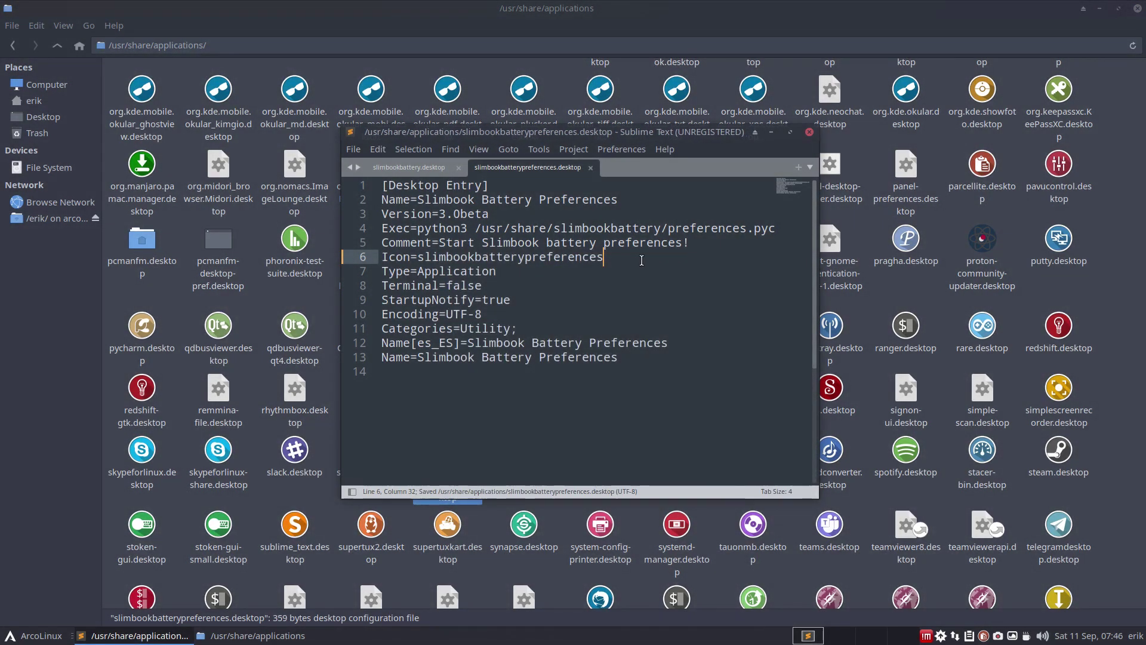
pyautogui.click(810, 132)
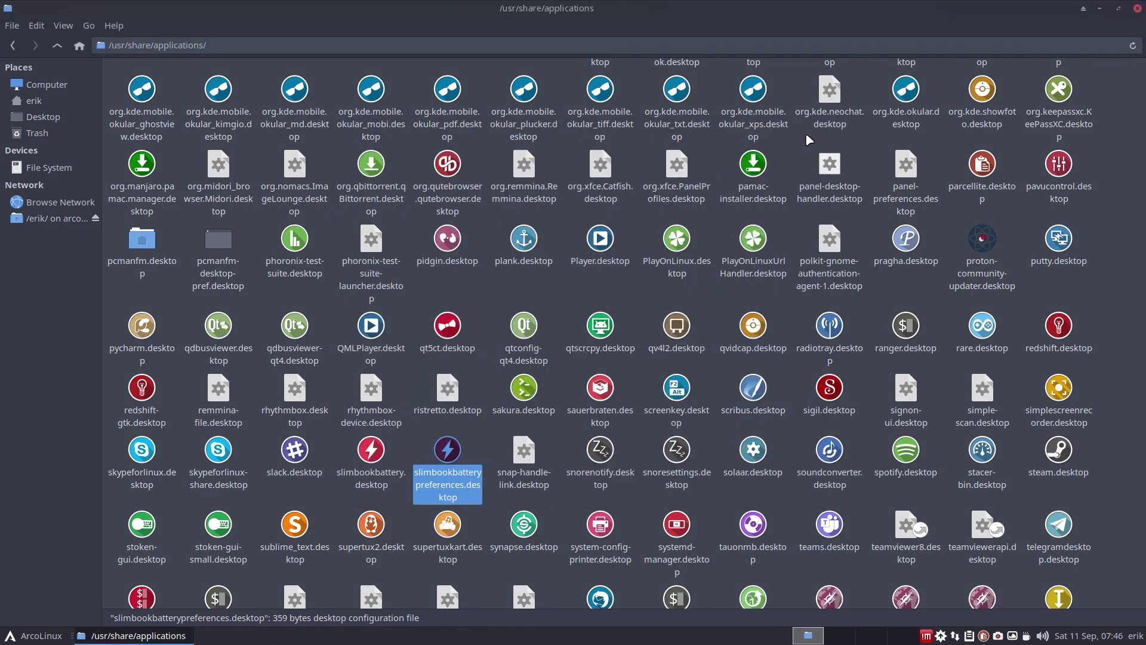
pyautogui.click(485, 444)
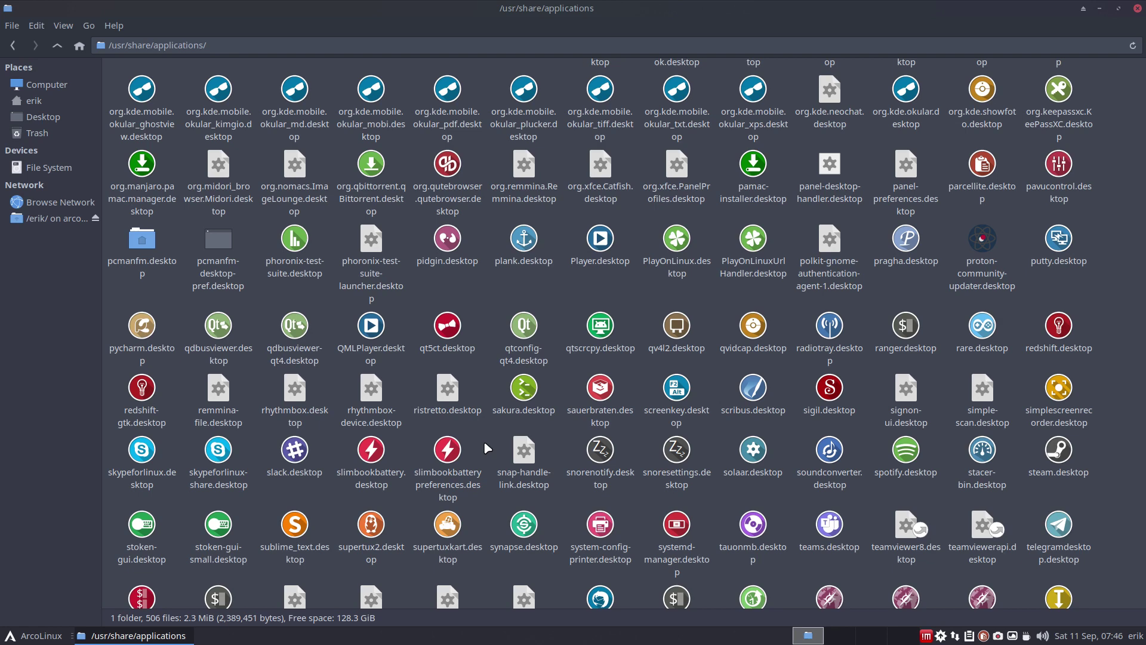
# Open xdman.desktop in Sublime Text and replace the /opt icon path with xdman.
pyautogui.scroll(-5, 484, 441)
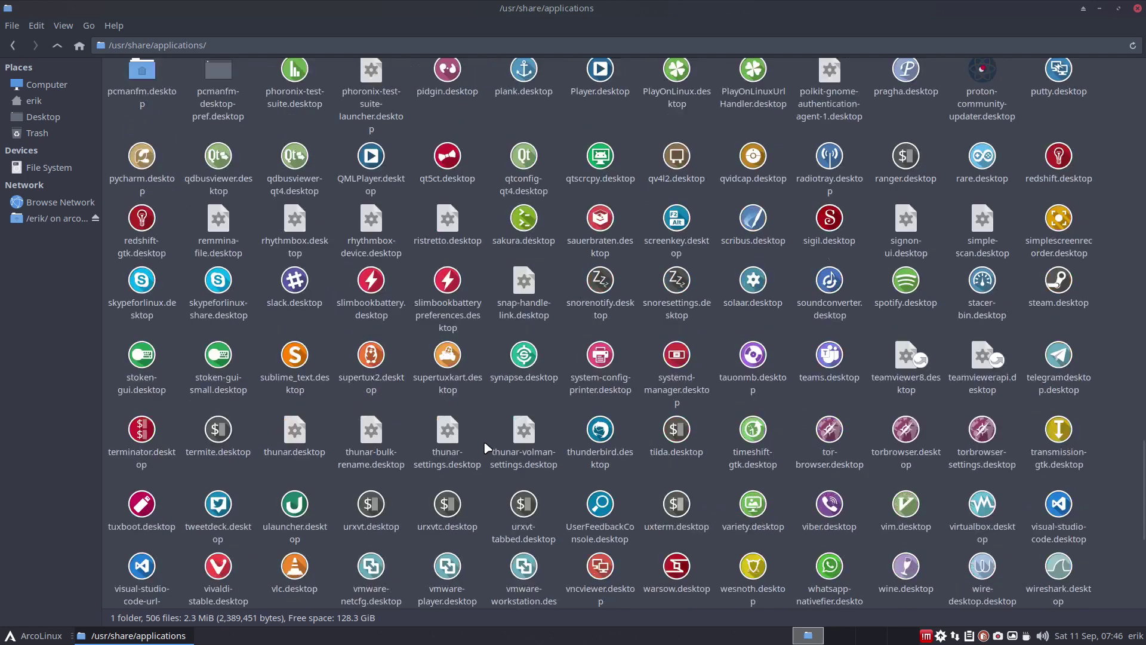
pyautogui.scroll(-2, 484, 440)
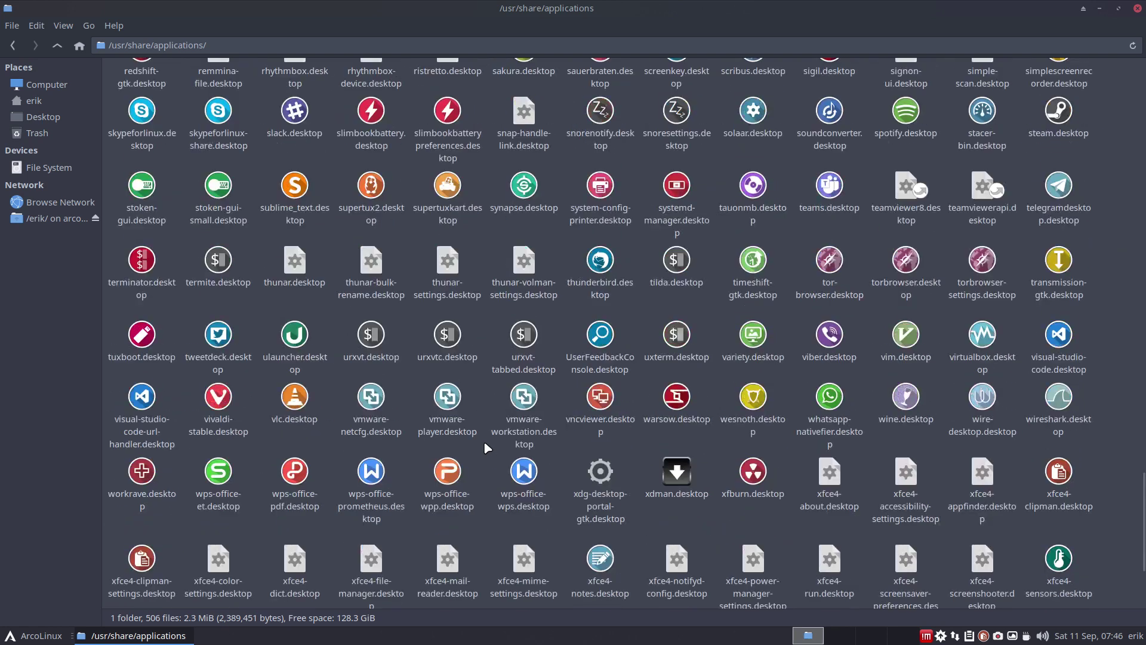
pyautogui.rightClick(681, 482)
pyautogui.moveTo(721, 174)
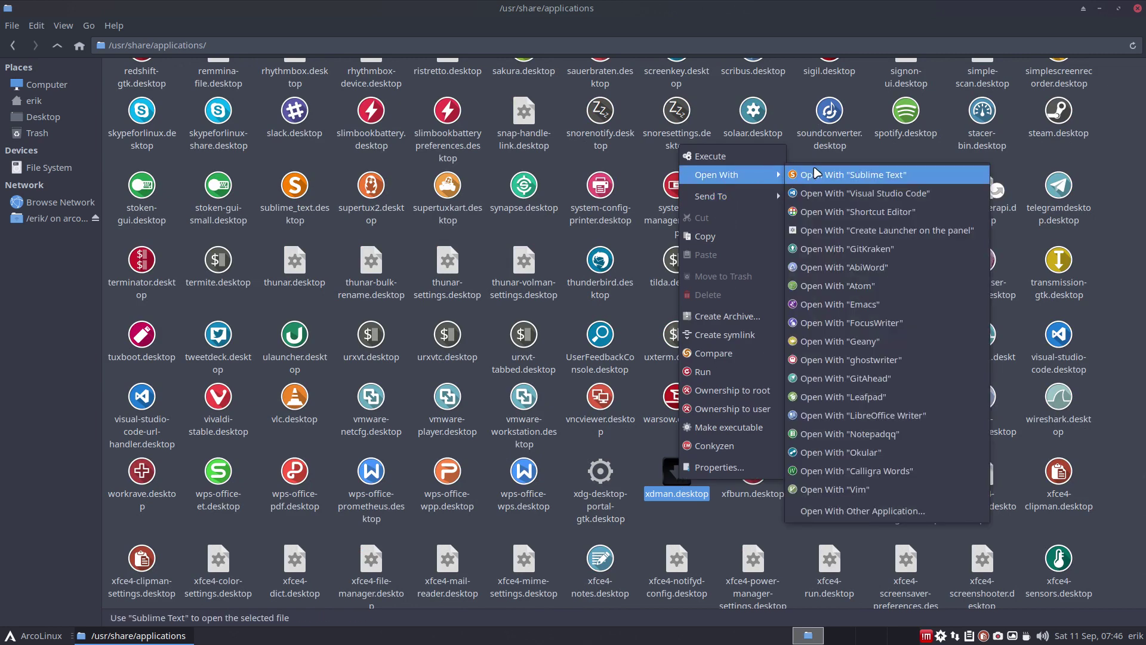
pyautogui.click(815, 173)
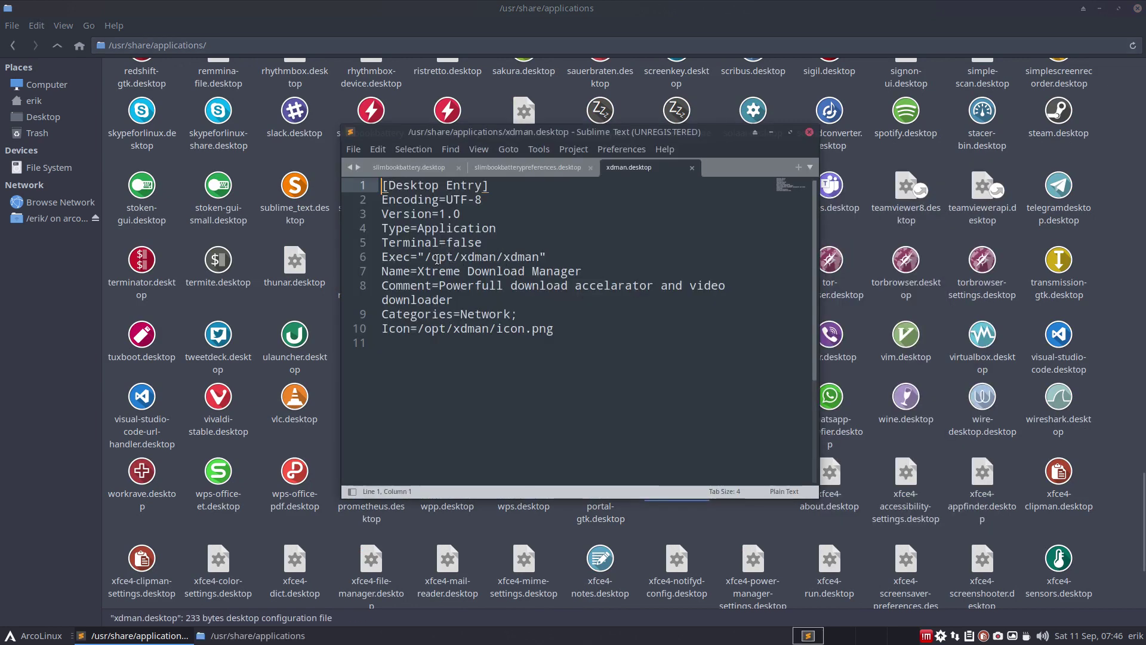
pyautogui.moveTo(417, 329); pyautogui.dragTo(554, 336)
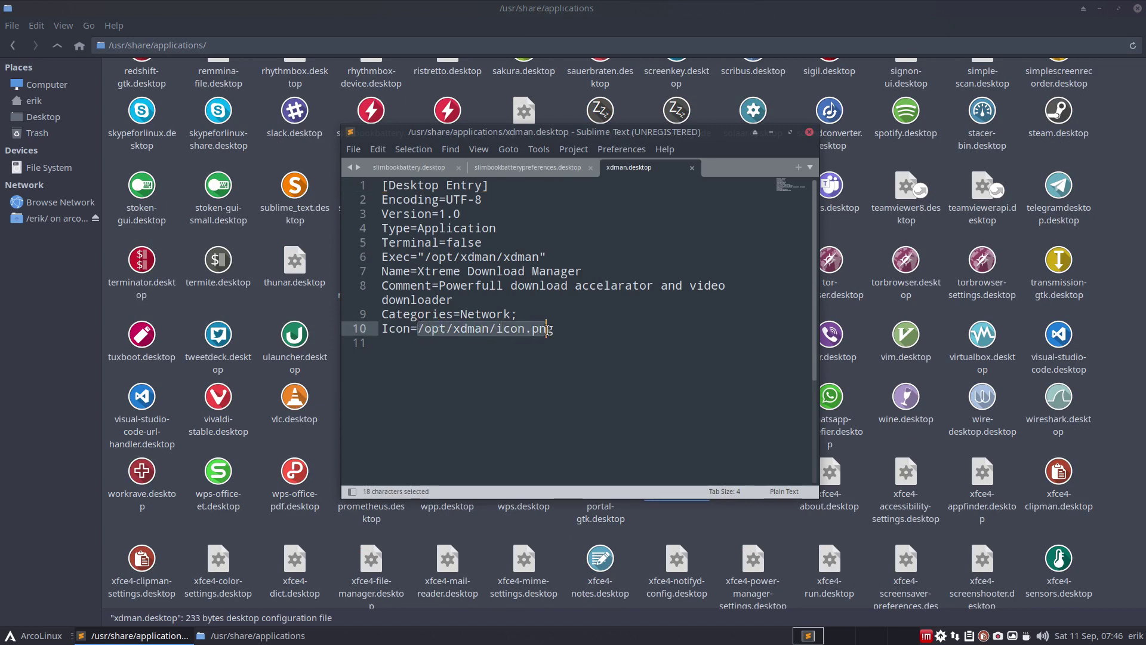
pyautogui.write('x')
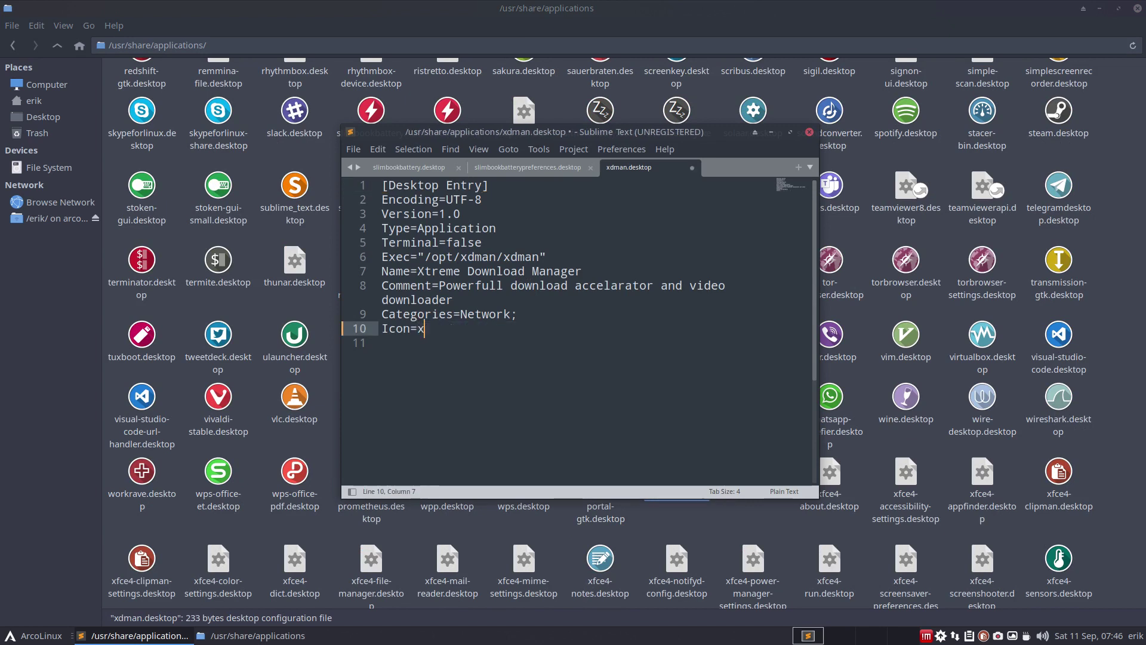
pyautogui.write('dman')
# Save xdman.desktop with administrator rights and close the editor.
pyautogui.hotkey('ctrl', 's')
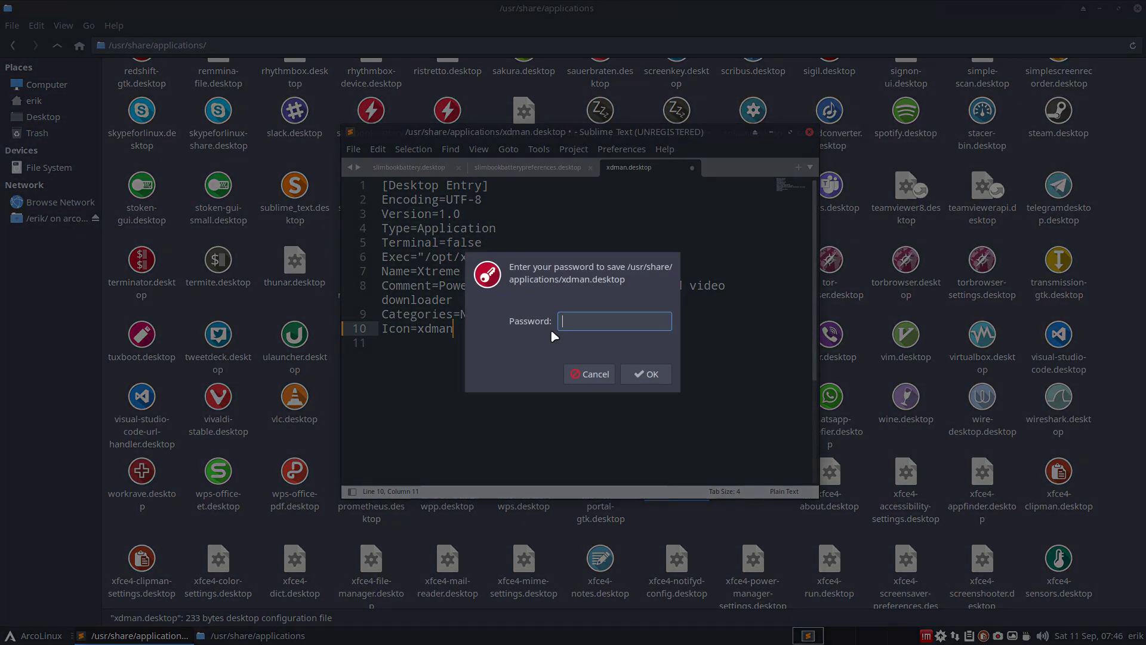
pyautogui.press('Return')
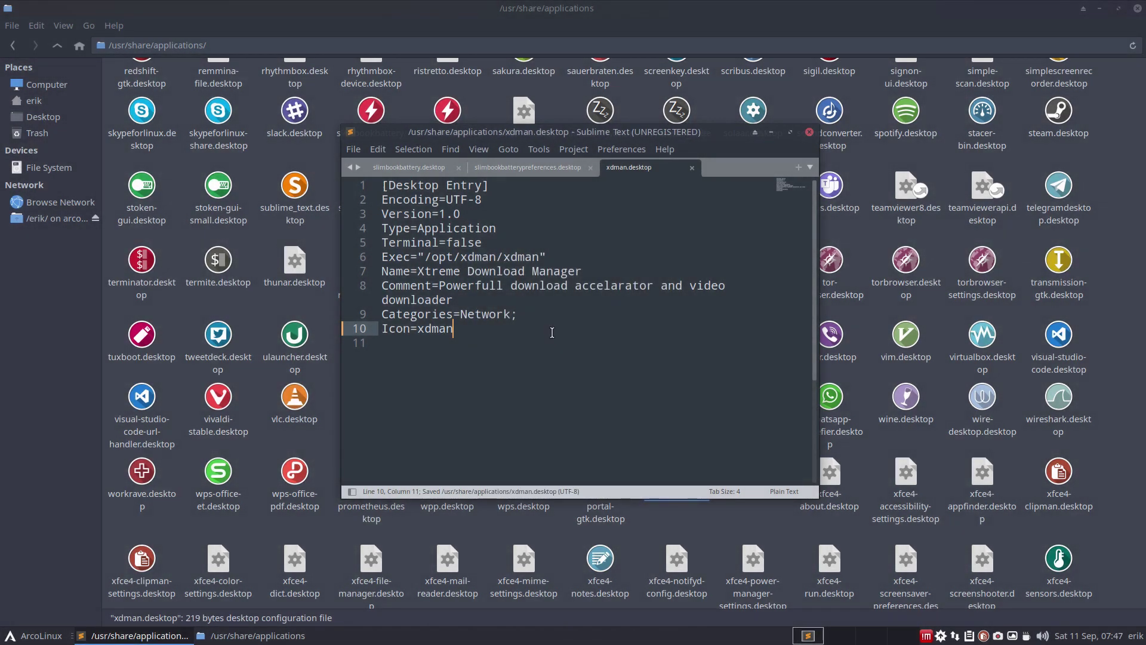
pyautogui.click(809, 132)
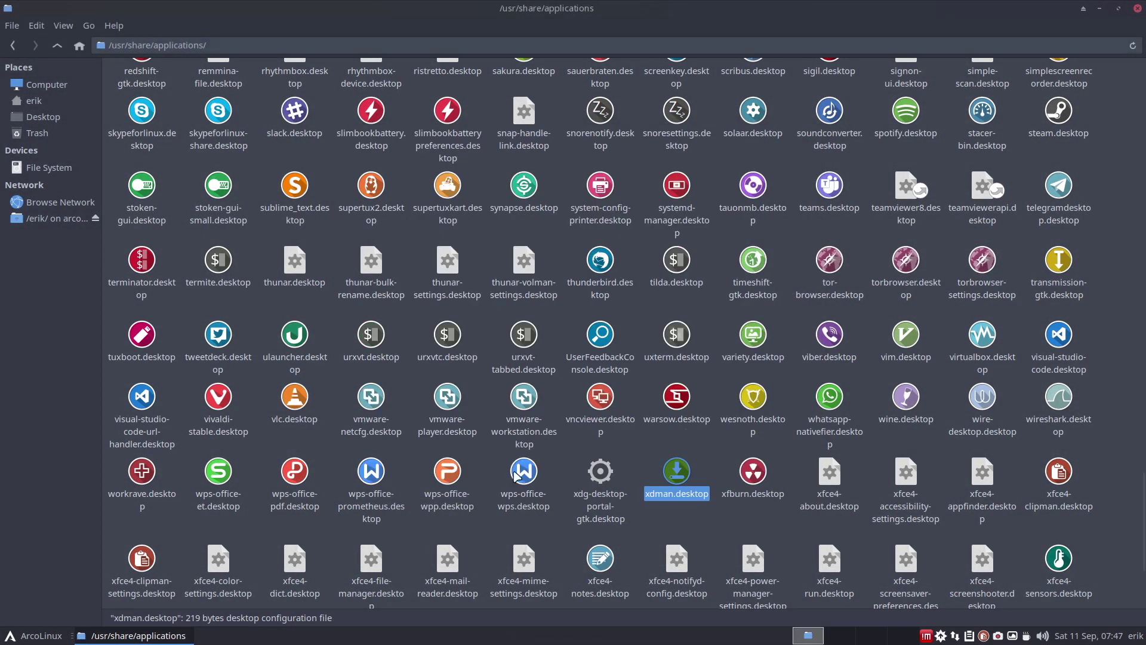
pyautogui.click(662, 512)
pyautogui.click(677, 475)
# Show Whisker Menu's All Applications list scrolled to Xtreme Download Manager at the bottom.
pyautogui.click(41, 636)
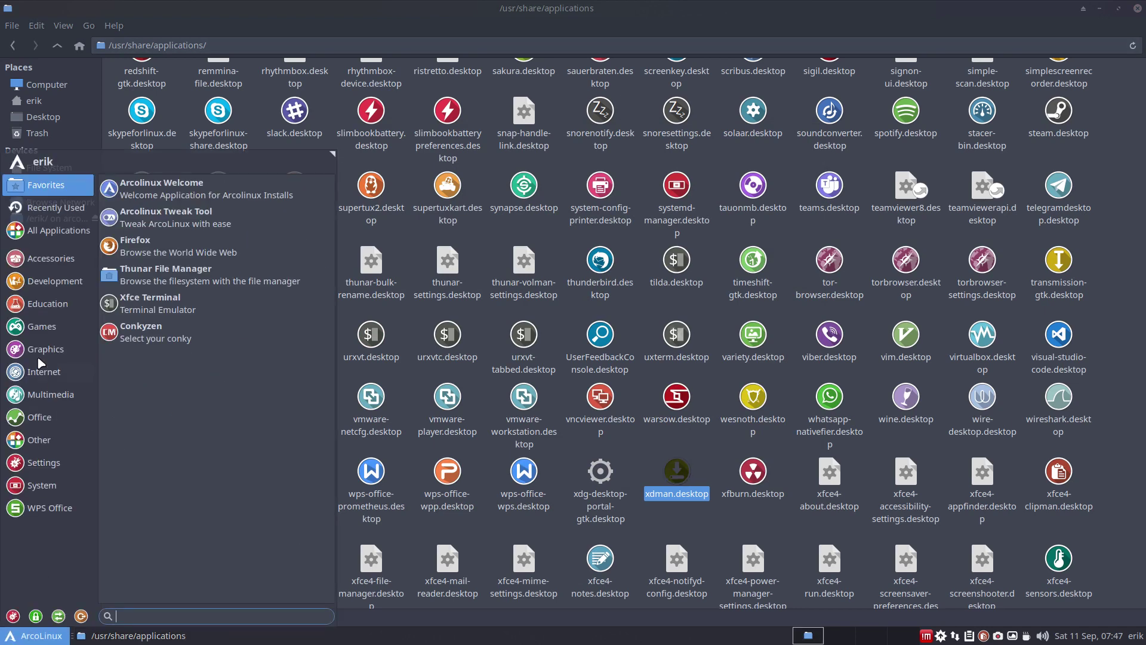
pyautogui.click(51, 232)
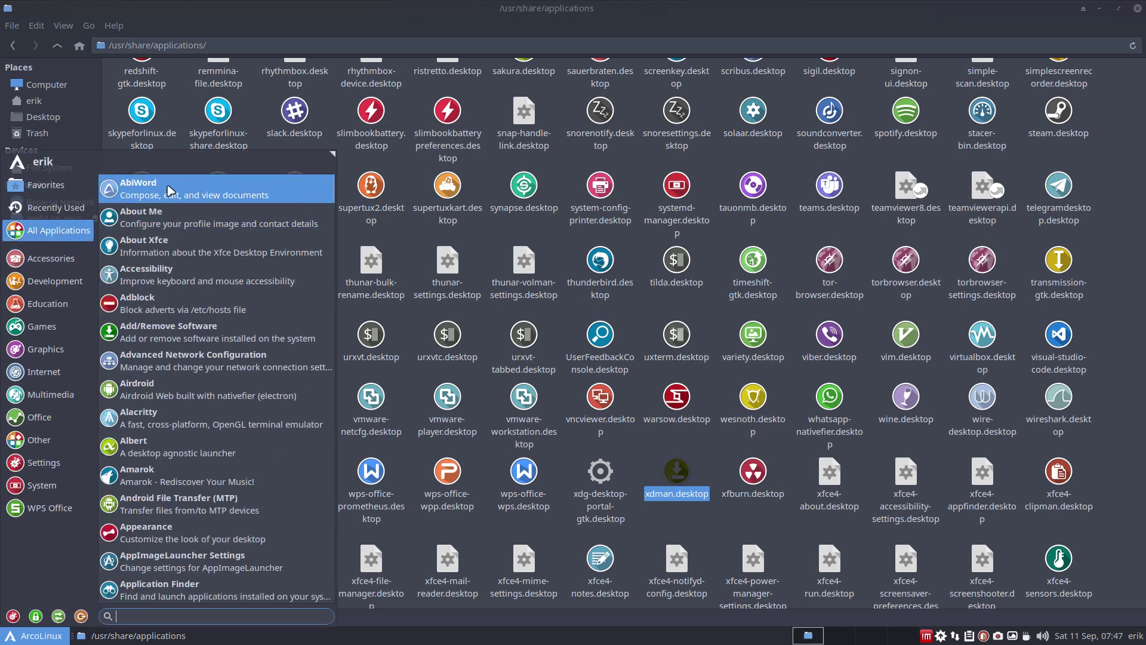
pyautogui.scroll(-3, 194, 336)
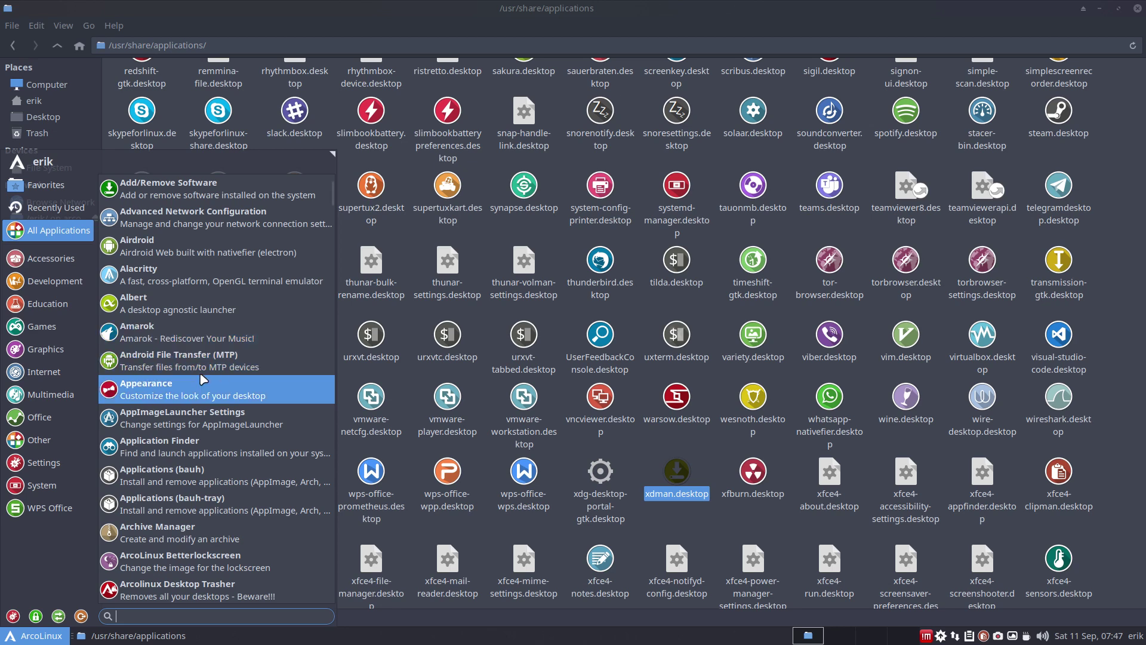
pyautogui.scroll(-2, 200, 385)
pyautogui.scroll(-3, 202, 382)
pyautogui.scroll(-1, 203, 379)
pyautogui.scroll(-3, 203, 379)
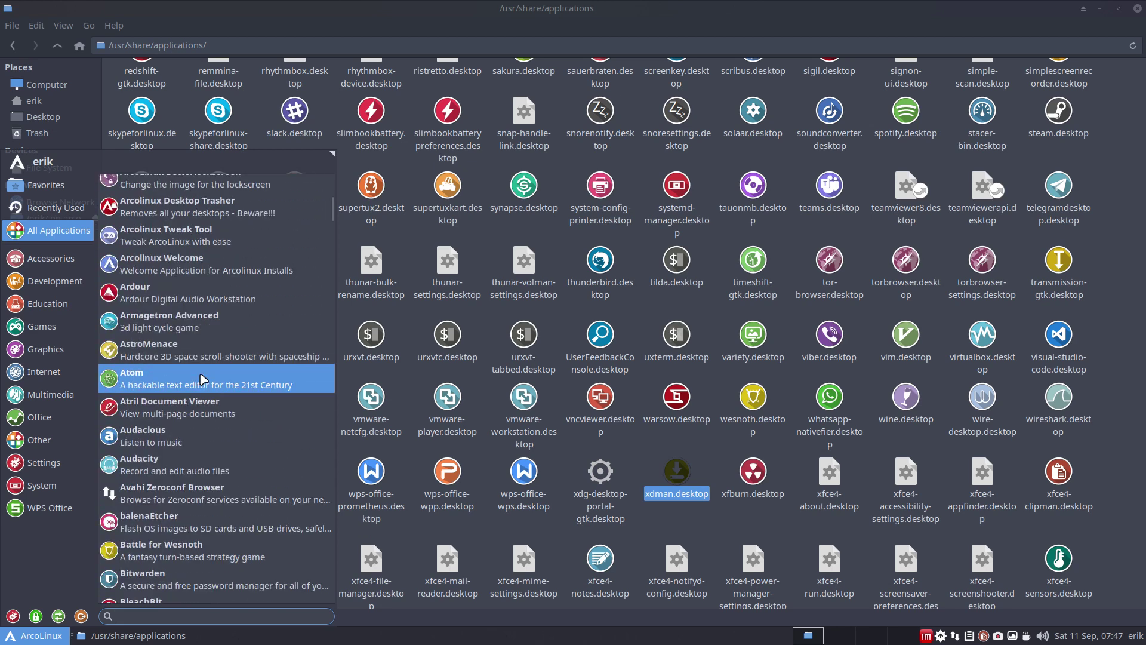
pyautogui.scroll(-3, 203, 379)
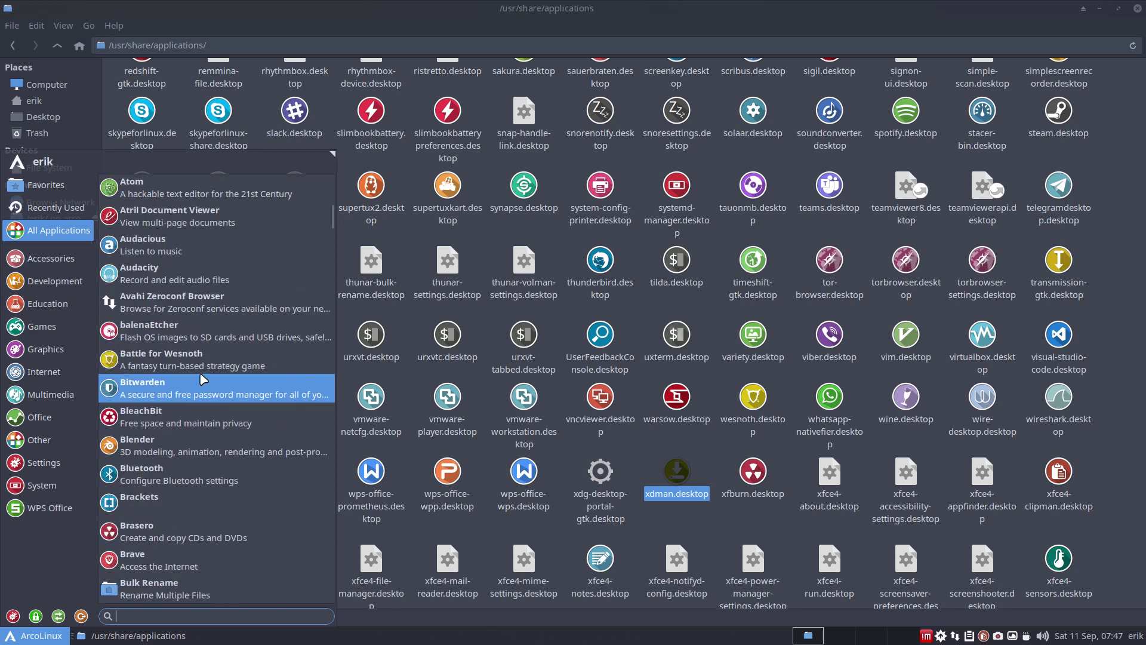
pyautogui.scroll(-3, 203, 379)
pyautogui.scroll(-3, 203, 379)
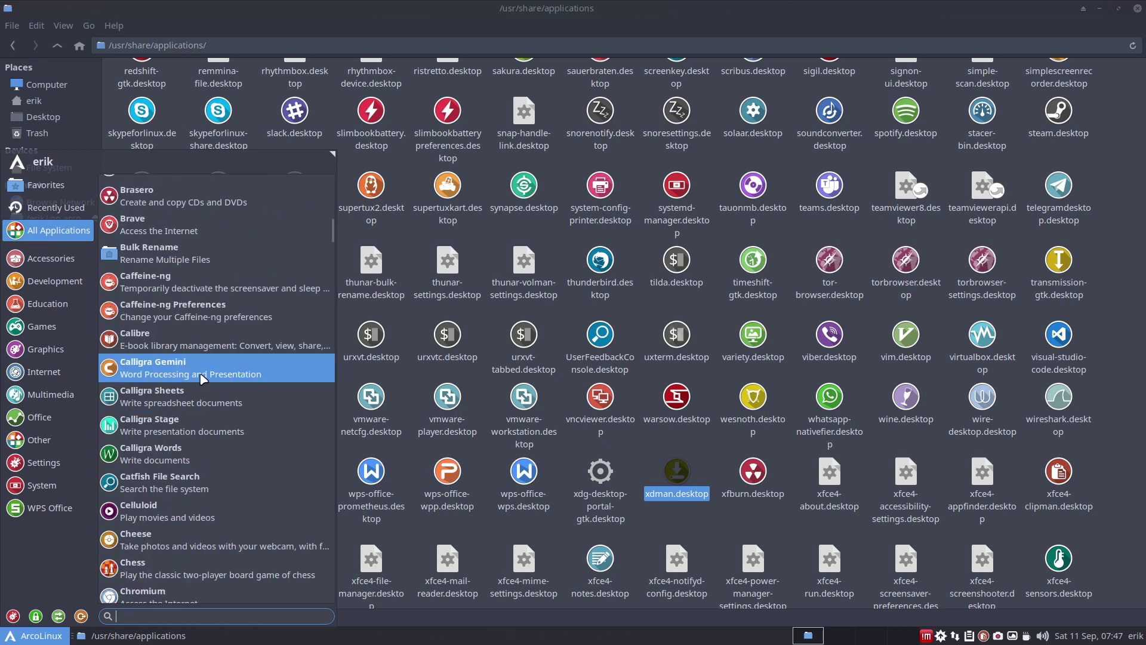
pyautogui.scroll(-1, 203, 379)
pyautogui.scroll(-1, 203, 379)
pyautogui.scroll(-2, 203, 379)
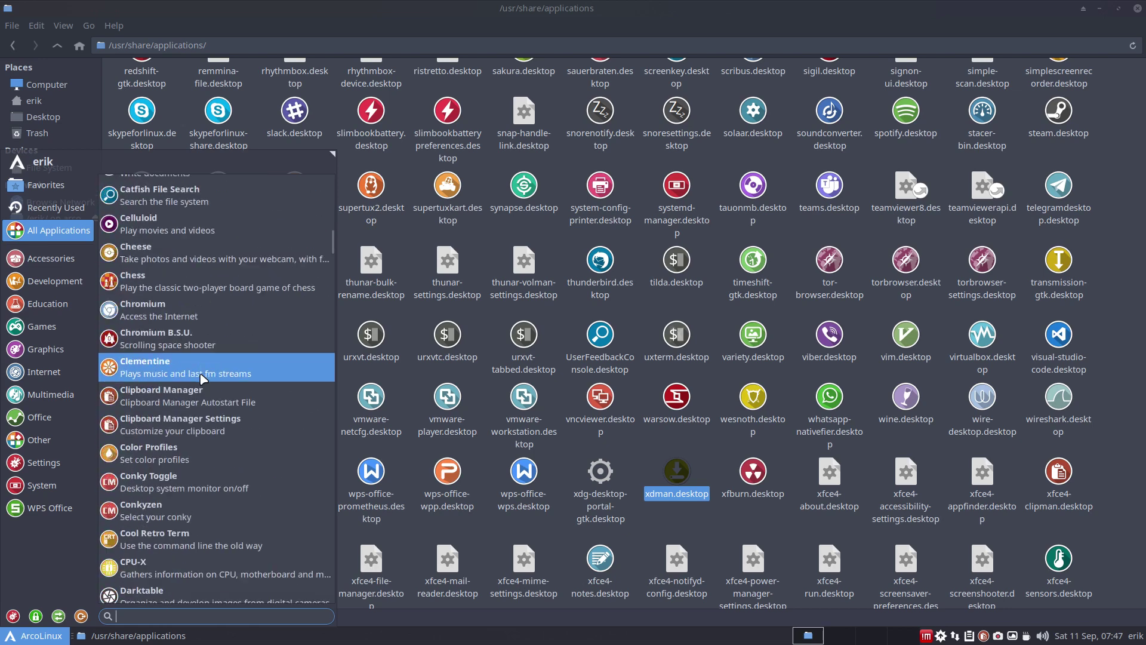
pyautogui.scroll(-2, 203, 379)
pyautogui.scroll(-2, 203, 379)
pyautogui.scroll(-1, 203, 379)
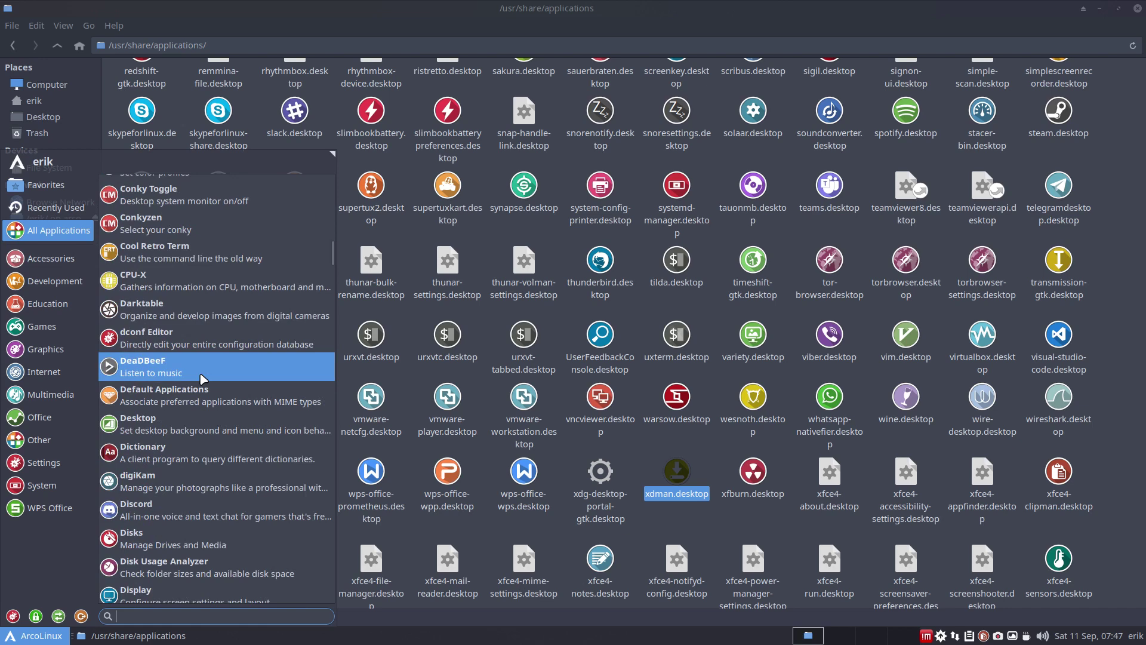
pyautogui.scroll(-2, 203, 379)
pyautogui.scroll(-2, 203, 379)
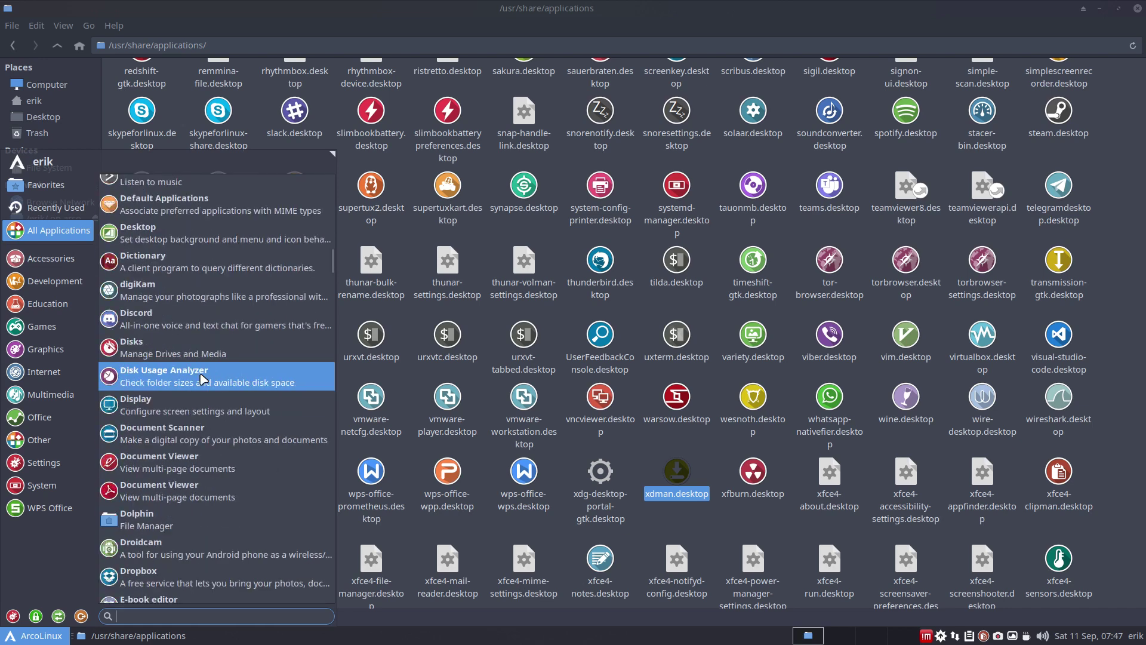
pyautogui.scroll(-3, 203, 379)
pyautogui.scroll(-2, 203, 379)
pyautogui.scroll(-2, 203, 379)
pyautogui.scroll(-2, 203, 379)
pyautogui.scroll(-3, 203, 379)
pyautogui.scroll(-3, 203, 379)
pyautogui.scroll(-4, 203, 380)
pyautogui.scroll(-2, 203, 379)
pyautogui.scroll(-2, 203, 379)
pyautogui.scroll(-4, 203, 379)
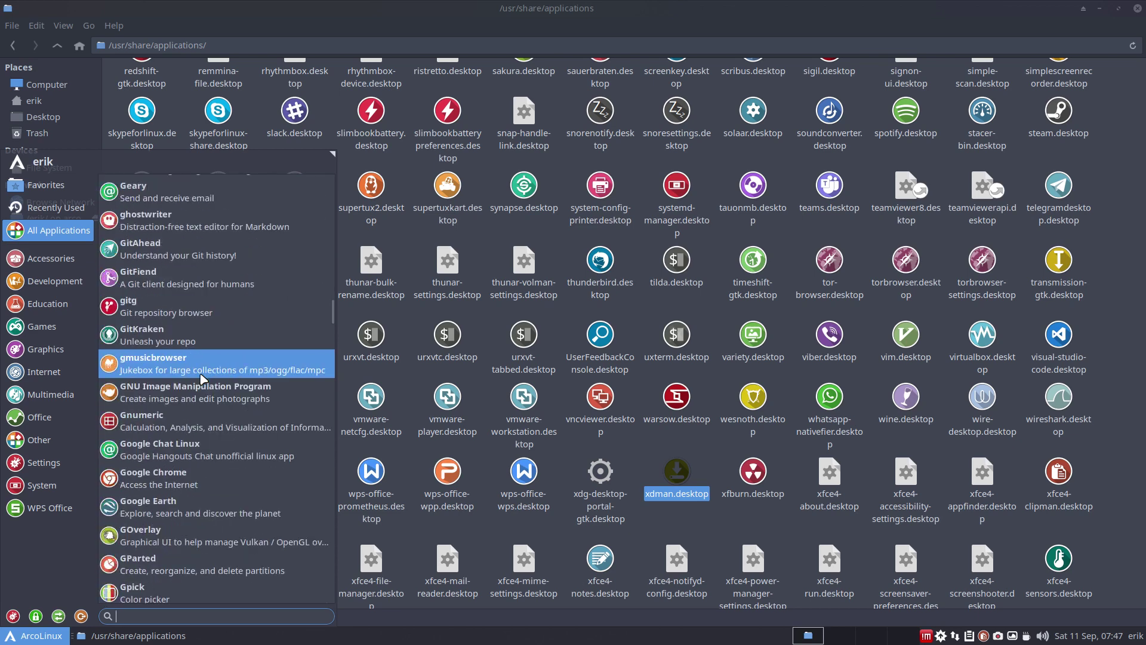
pyautogui.scroll(-3, 203, 379)
pyautogui.scroll(-1, 203, 379)
pyautogui.scroll(-4, 203, 379)
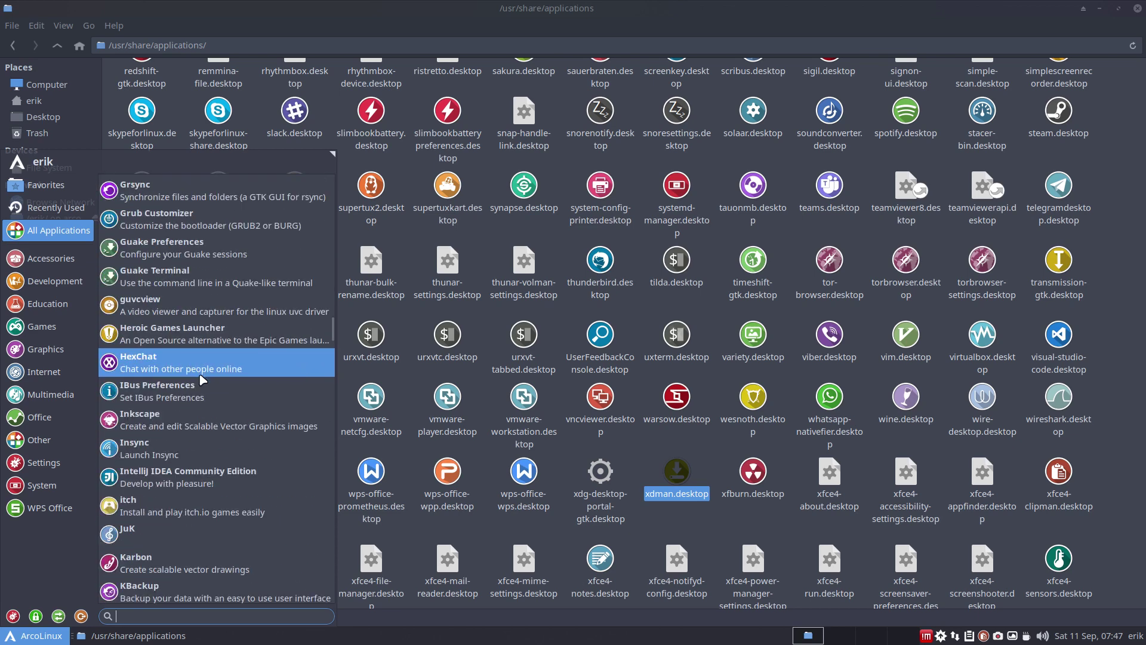
pyautogui.scroll(-3, 203, 380)
pyautogui.scroll(-4, 201, 381)
pyautogui.scroll(-2, 201, 381)
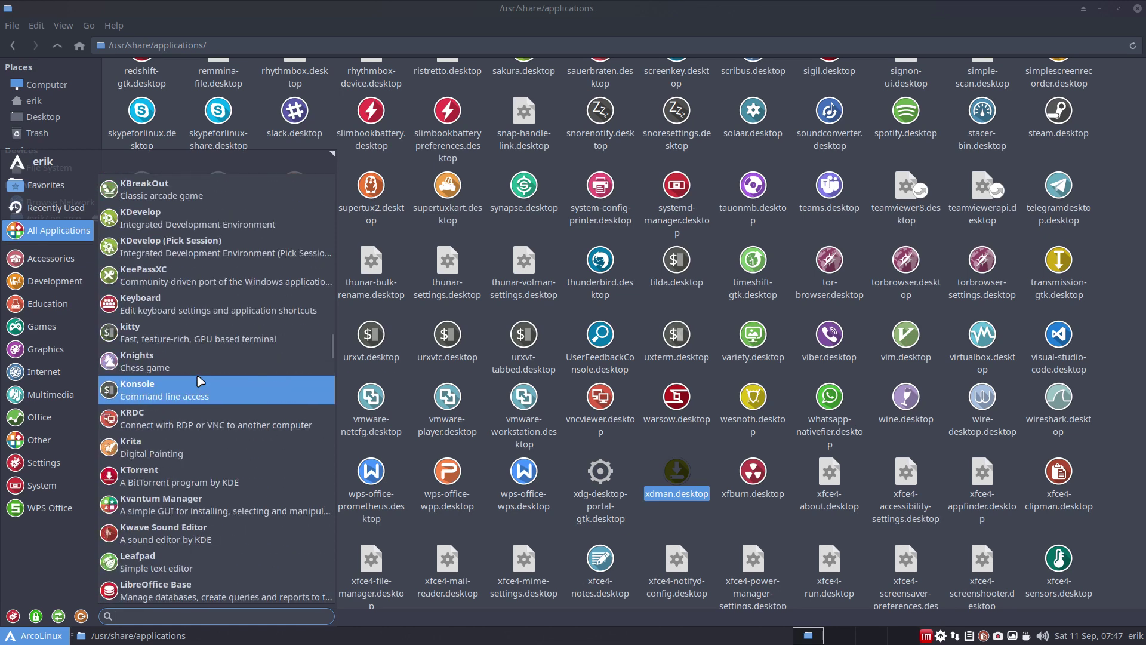
pyautogui.scroll(-4, 200, 381)
pyautogui.scroll(-3, 201, 381)
pyautogui.scroll(-4, 201, 381)
pyautogui.scroll(-3, 200, 381)
pyautogui.scroll(-2, 200, 381)
pyautogui.scroll(-4, 201, 381)
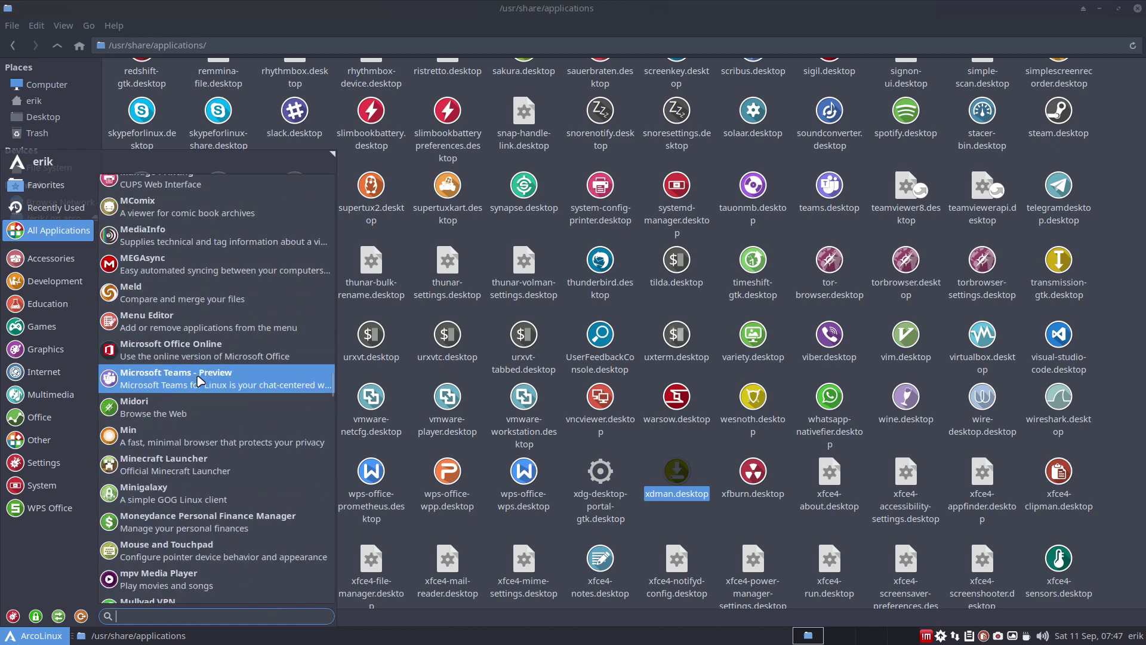
pyautogui.scroll(-4, 201, 381)
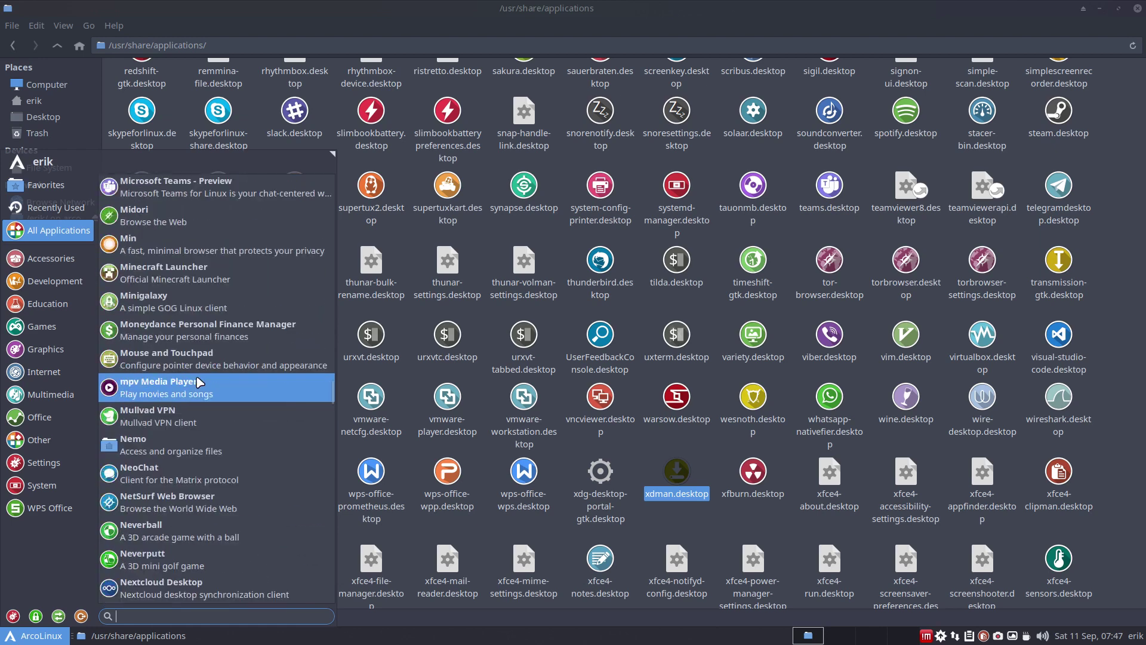
pyautogui.scroll(-3, 200, 381)
pyautogui.scroll(-4, 201, 381)
pyautogui.scroll(-4, 200, 381)
pyautogui.scroll(-2, 200, 381)
pyautogui.scroll(-4, 200, 380)
pyautogui.scroll(-2, 201, 381)
pyautogui.scroll(-4, 201, 382)
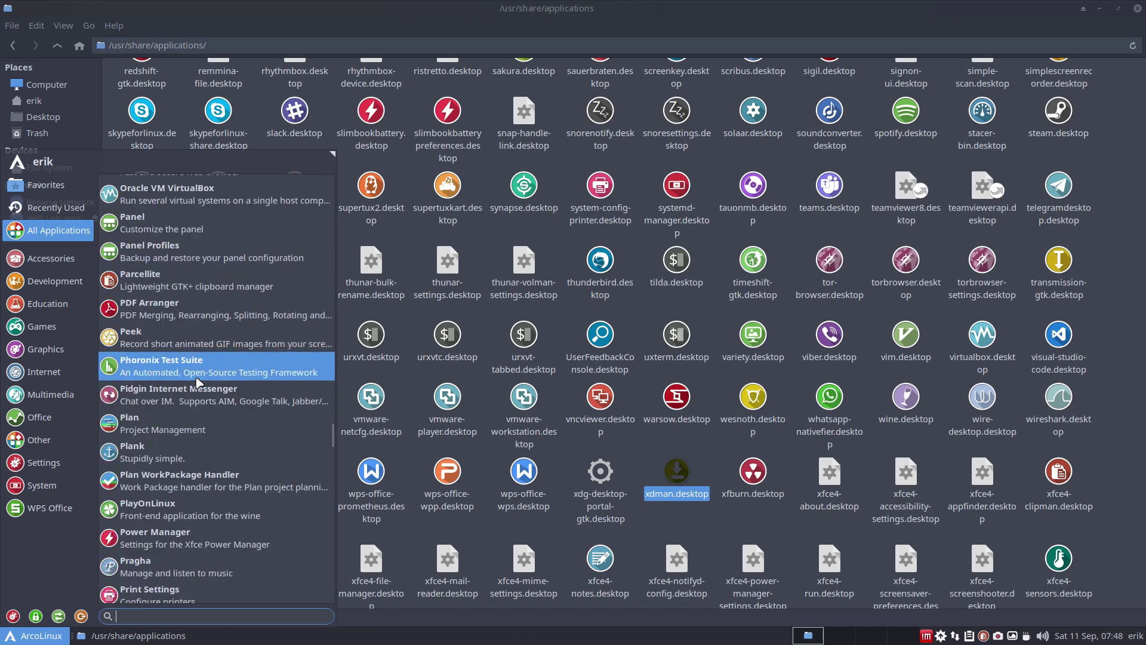
pyautogui.scroll(-1, 200, 382)
pyautogui.scroll(-5, 200, 382)
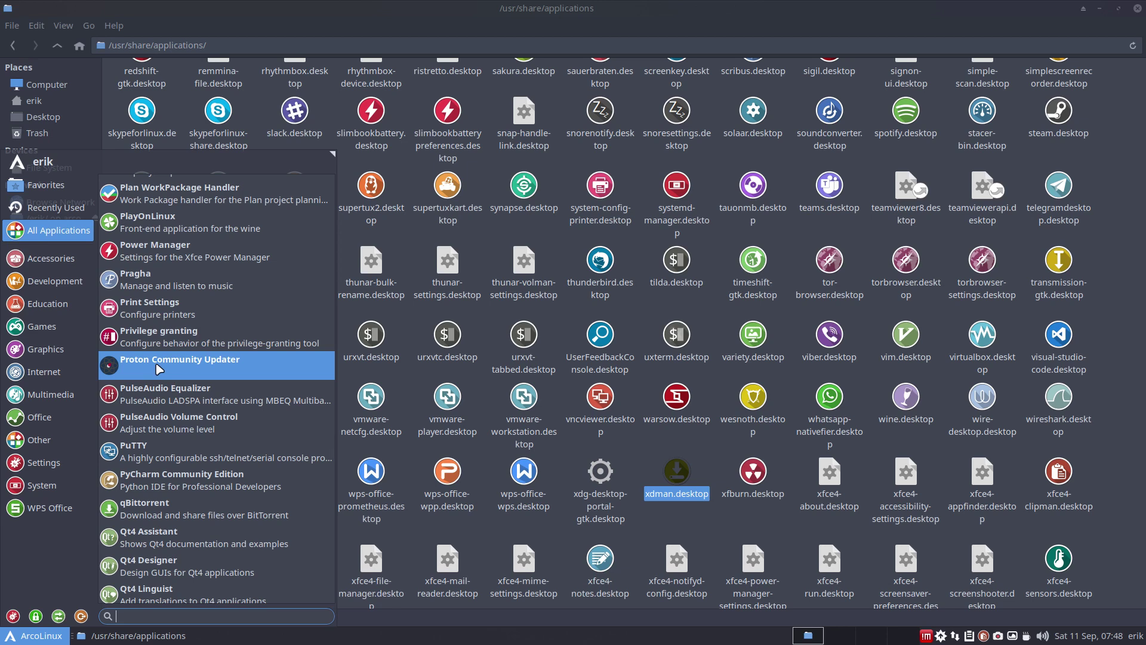
pyautogui.scroll(-1, 159, 369)
pyautogui.scroll(-4, 160, 370)
pyautogui.scroll(-3, 159, 370)
pyautogui.scroll(-3, 159, 370)
pyautogui.scroll(-4, 159, 370)
pyautogui.scroll(-5, 160, 369)
pyautogui.scroll(-5, 160, 370)
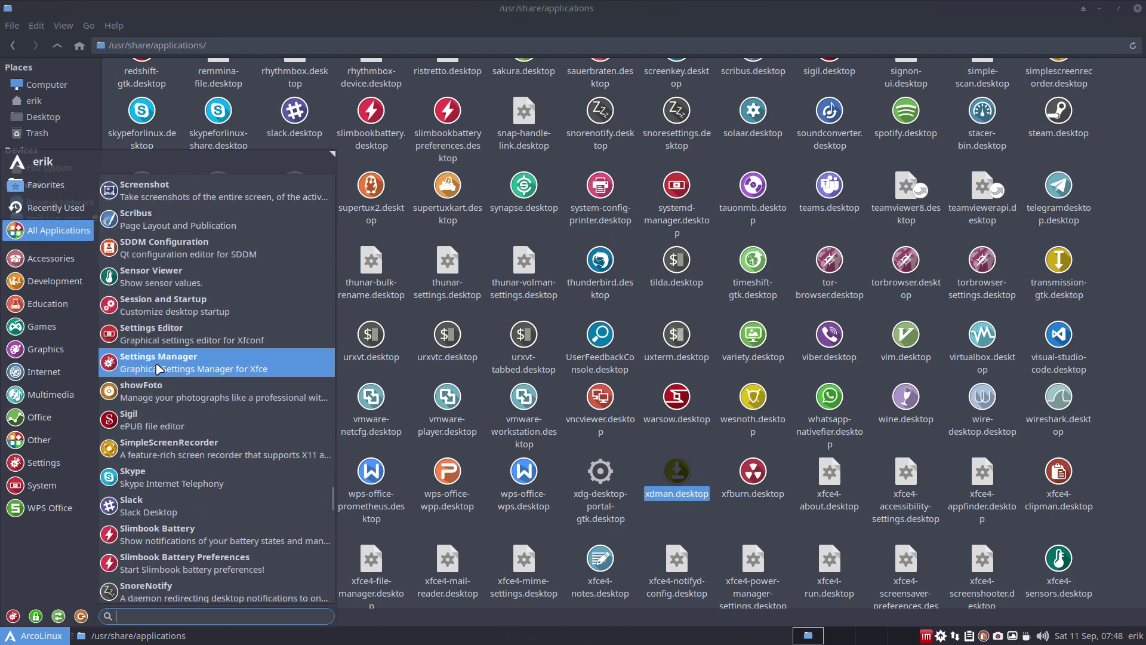
pyautogui.scroll(-2, 159, 370)
pyautogui.scroll(-5, 160, 370)
pyautogui.scroll(-5, 160, 369)
pyautogui.scroll(-3, 159, 369)
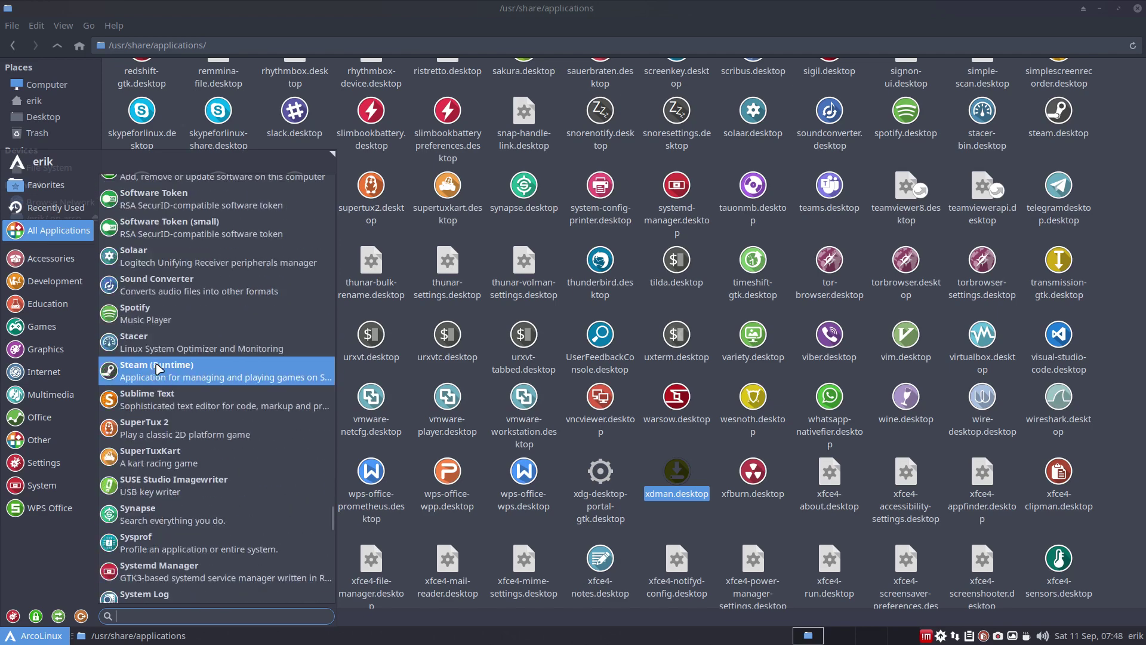
pyautogui.scroll(-6, 160, 369)
pyautogui.scroll(-5, 160, 369)
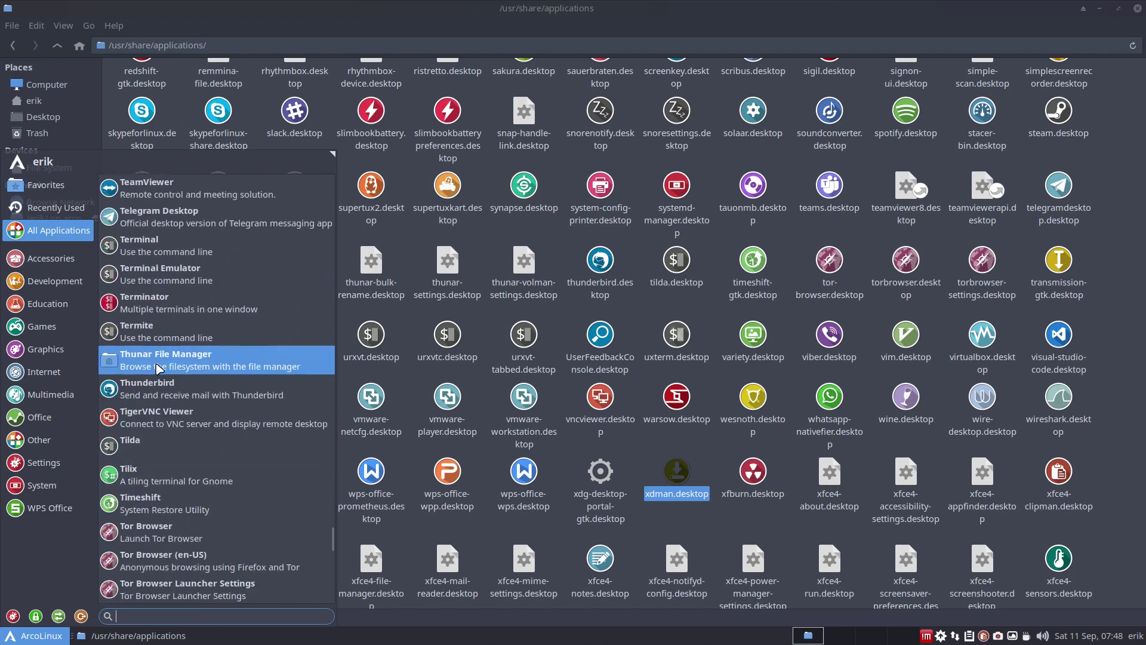
pyautogui.scroll(-3, 159, 369)
pyautogui.scroll(-4, 159, 369)
pyautogui.scroll(-6, 159, 370)
pyautogui.scroll(-4, 159, 370)
pyautogui.scroll(-3, 159, 369)
pyautogui.scroll(-1, 160, 369)
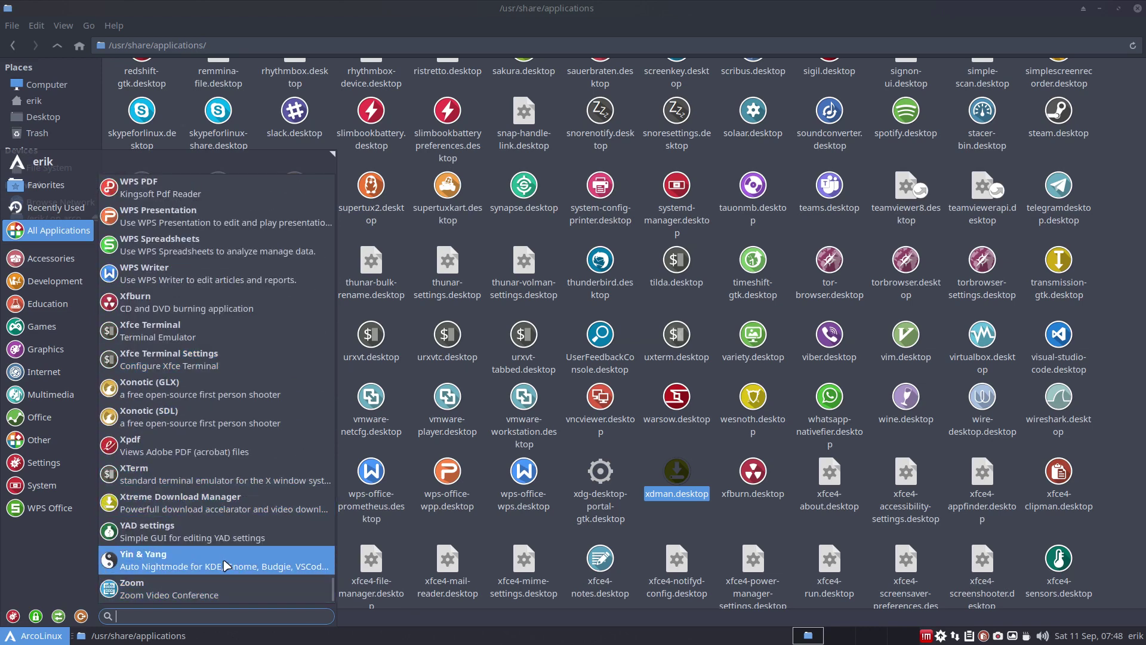
# Open yin-yang.desktop in Sublime Text and reduce its Icon line to yin-yang.
pyautogui.click(636, 542)
pyautogui.scroll(-3, 637, 542)
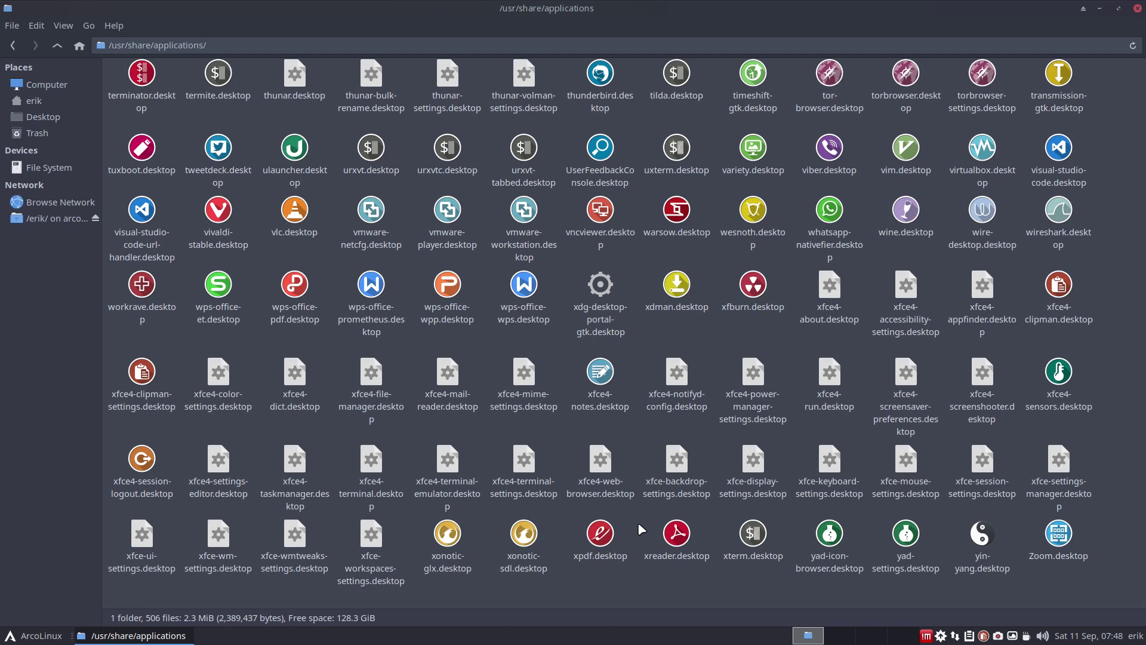
pyautogui.click(989, 526)
pyautogui.rightClick(989, 527)
pyautogui.moveTo(1029, 227)
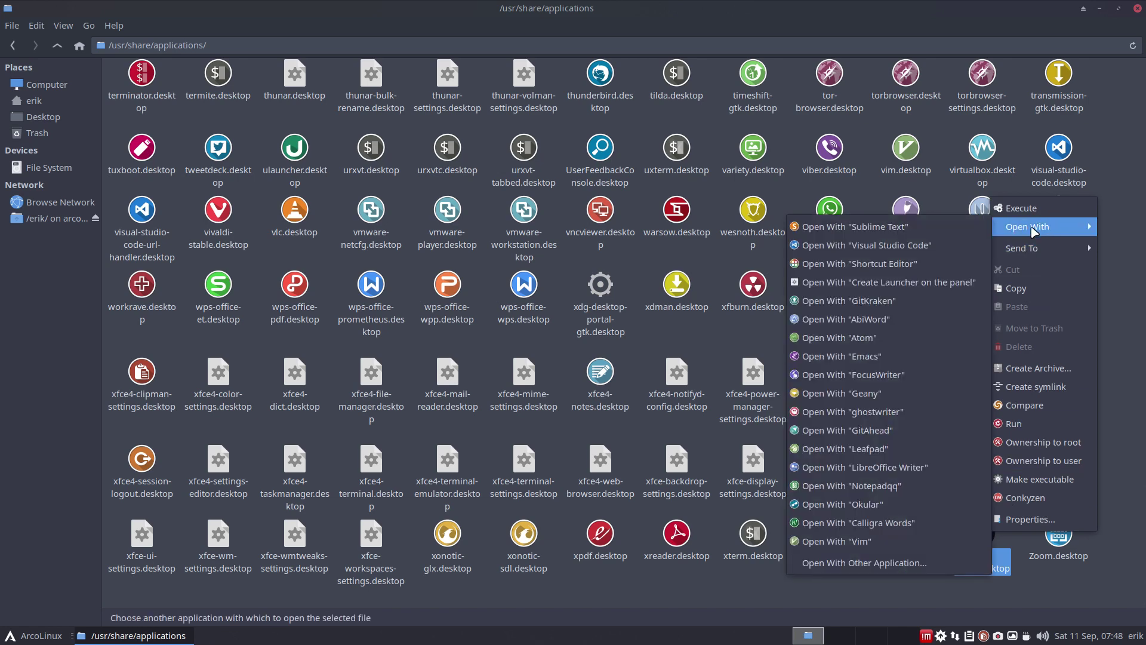
pyautogui.click(905, 229)
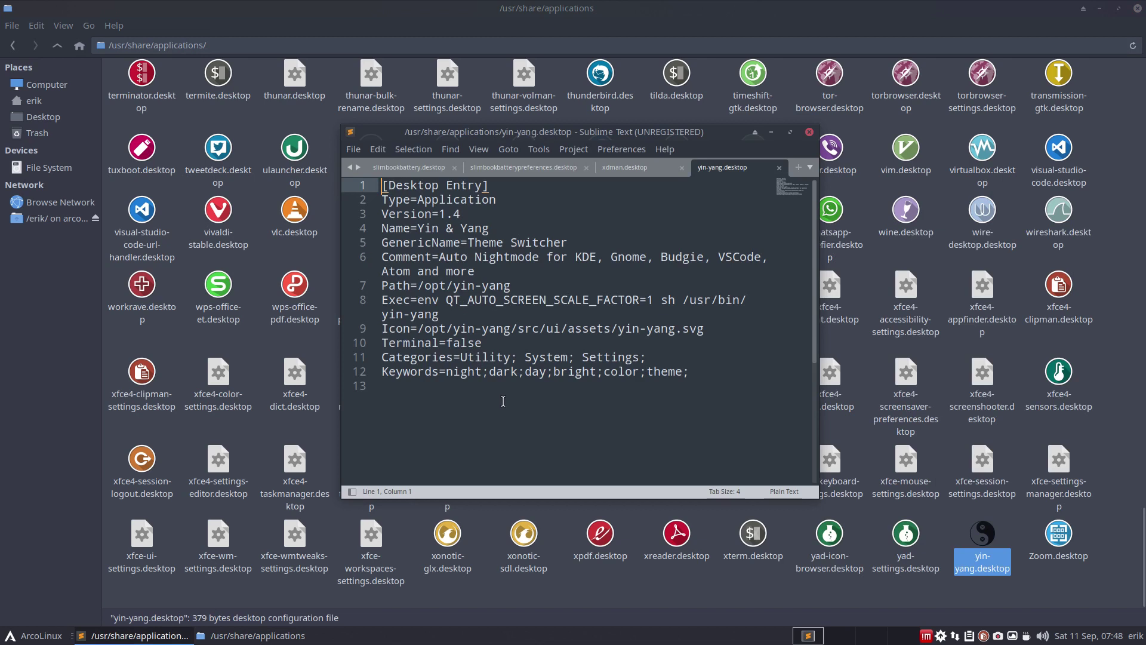
pyautogui.moveTo(418, 329); pyautogui.dragTo(615, 329)
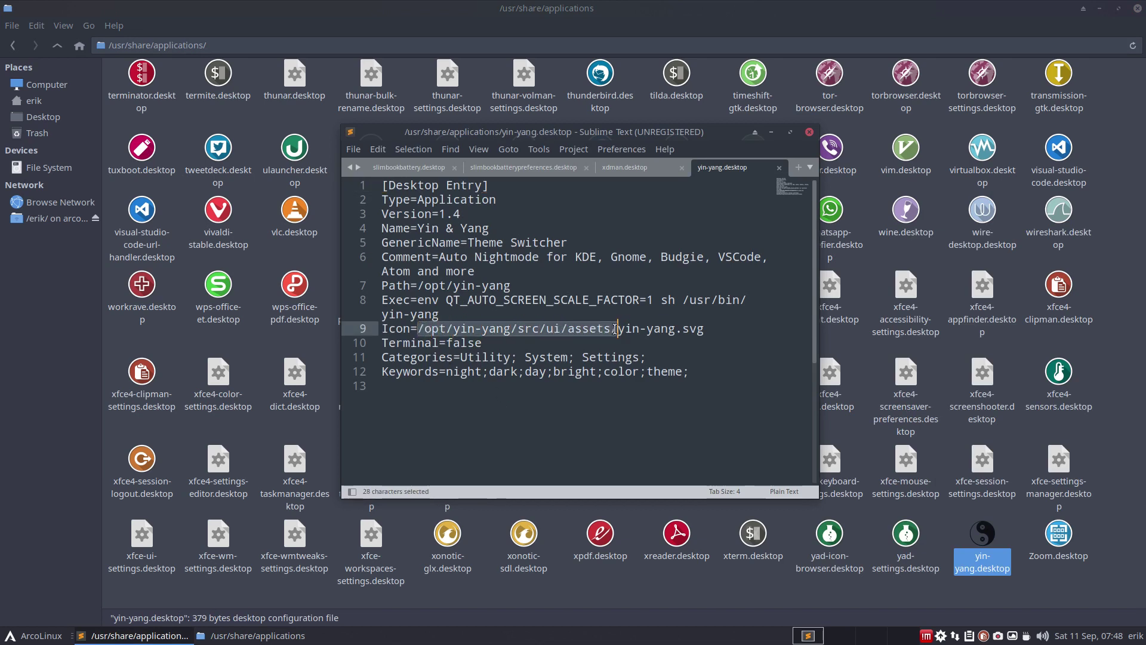
pyautogui.press('BackSpace')
pyautogui.click(511, 332)
pyautogui.press('BackSpace')
pyautogui.press('BackSpace')
pyautogui.press('BackSpace')
pyautogui.press('BackSpace')
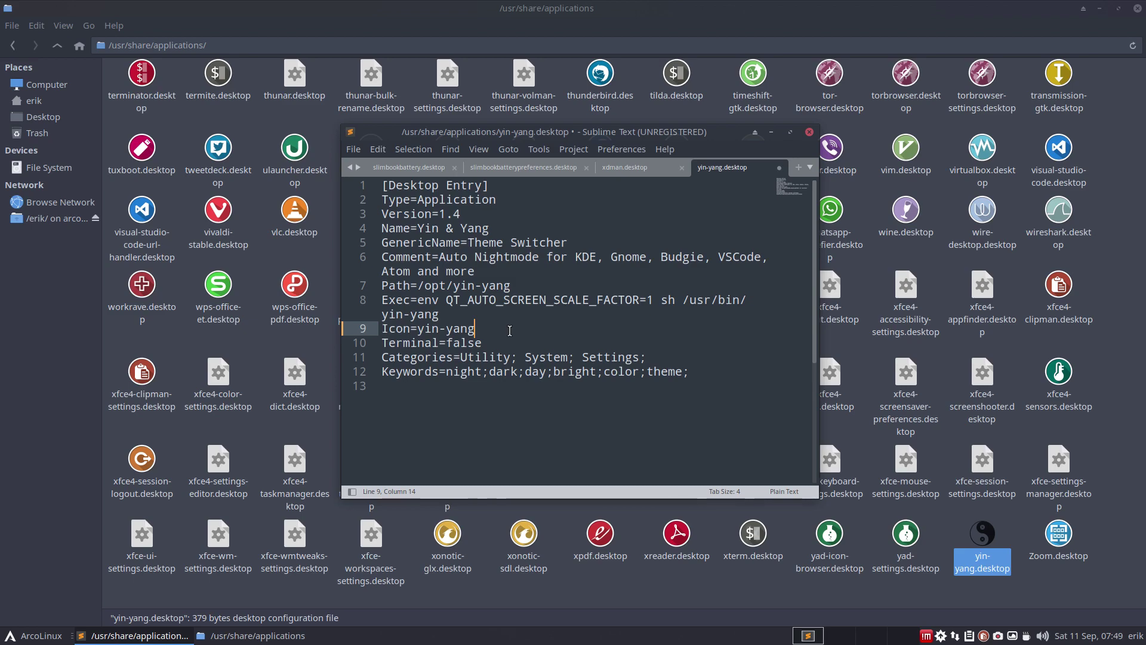
# Save yin-yang.desktop with the administrator password and bring Thunar forward.
pyautogui.hotkey('ctrl', 's')
pyautogui.write('***')
pyautogui.press('Return')
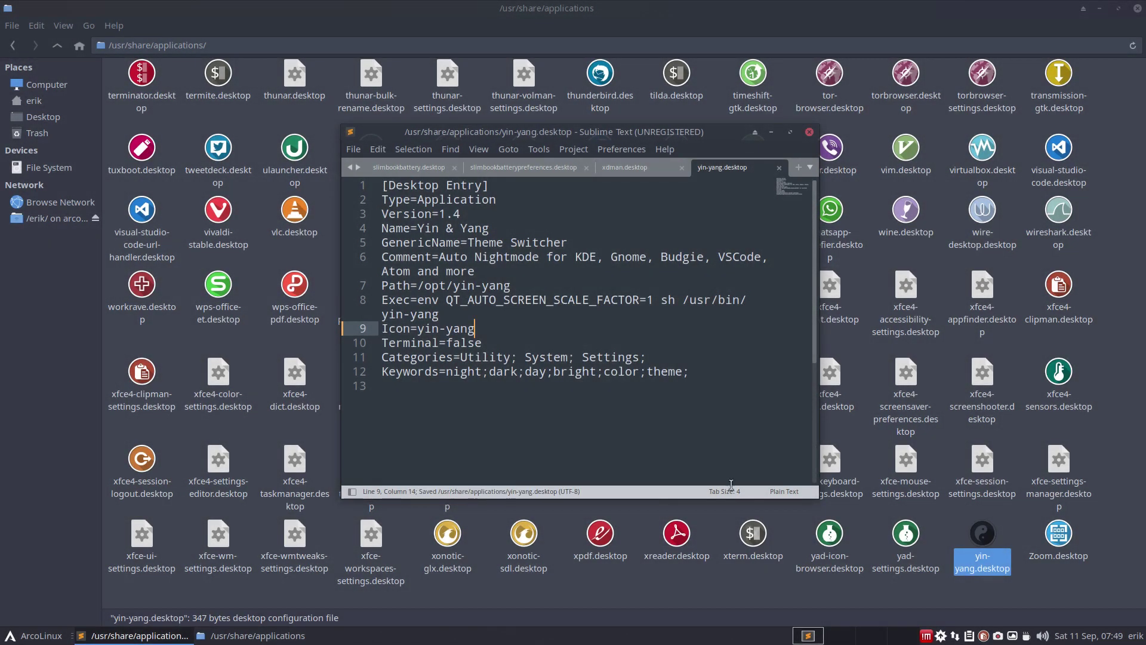
pyautogui.click(1024, 530)
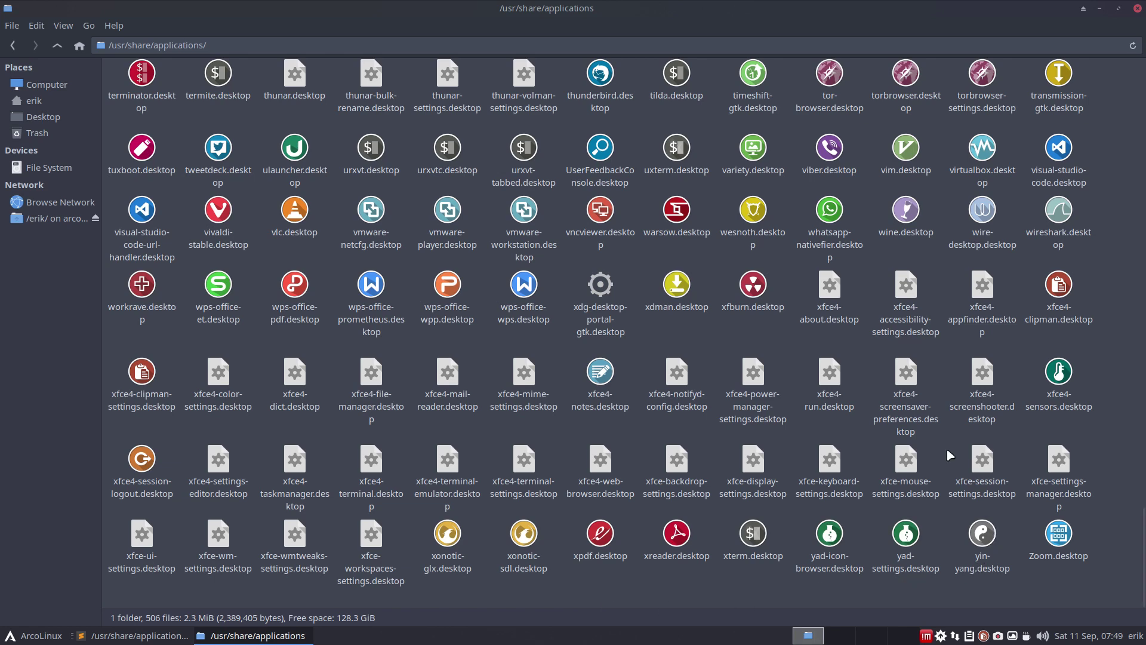
# Open proton-community-updater.desktop in Sublime Text and strip /usr/share/pixmaps/ and .png from its Icon line.
pyautogui.scroll(1, 914, 412)
pyautogui.scroll(3, 912, 409)
pyautogui.scroll(5, 911, 406)
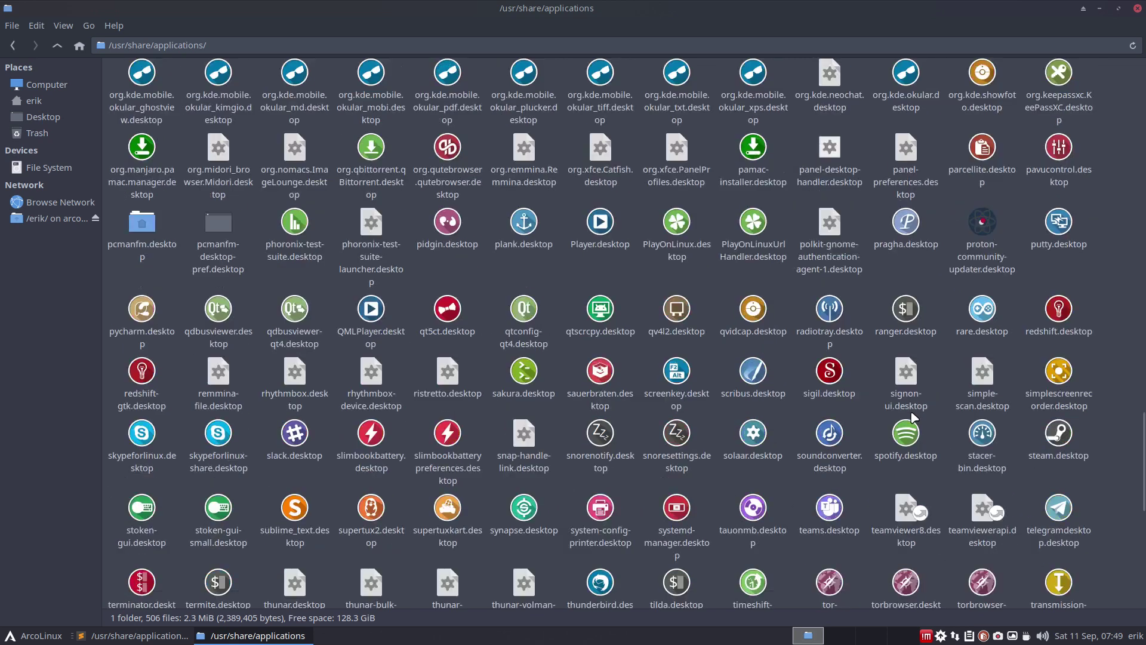
pyautogui.rightClick(983, 223)
pyautogui.moveTo(1030, 251)
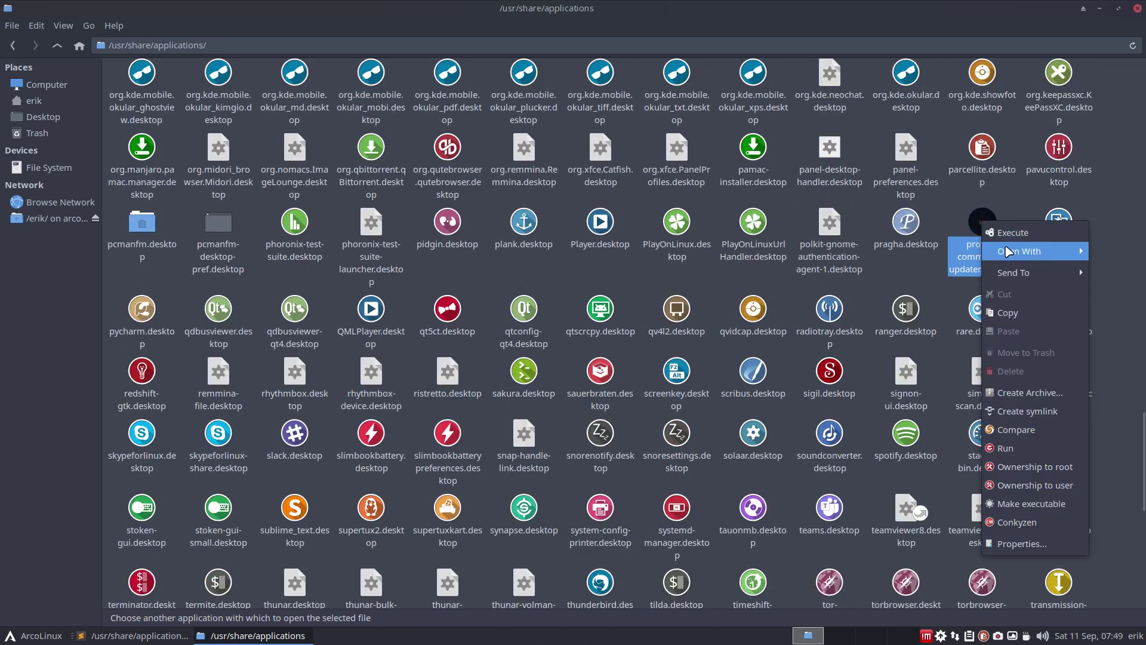
pyautogui.click(895, 251)
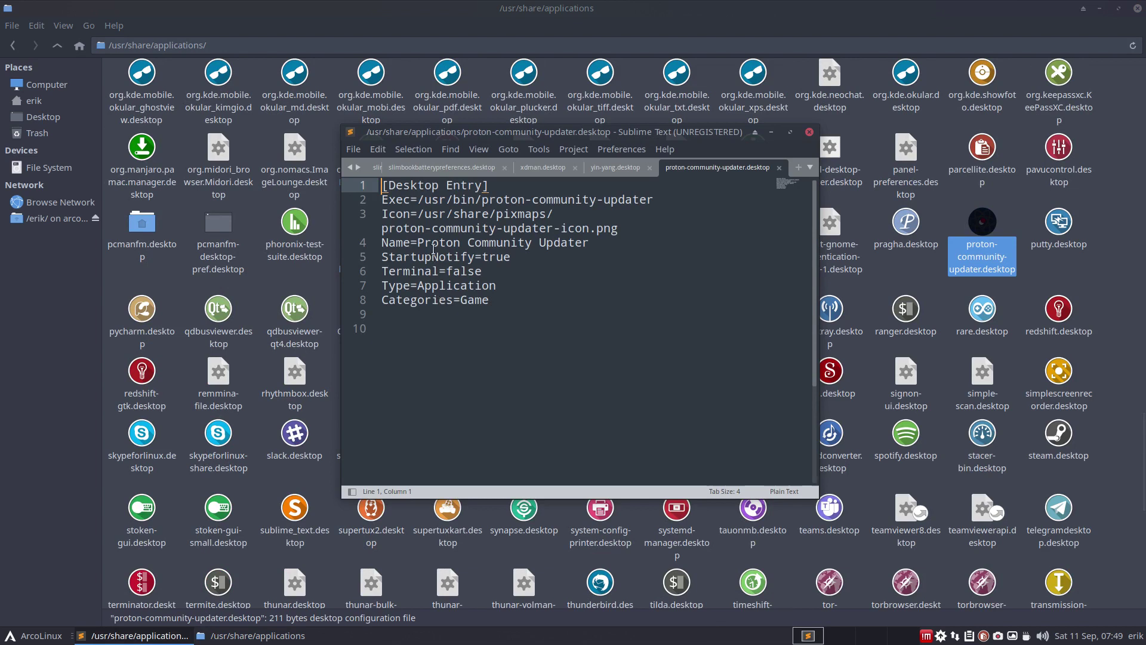
pyautogui.moveTo(418, 214); pyautogui.dragTo(554, 213)
pyautogui.press('BackSpace')
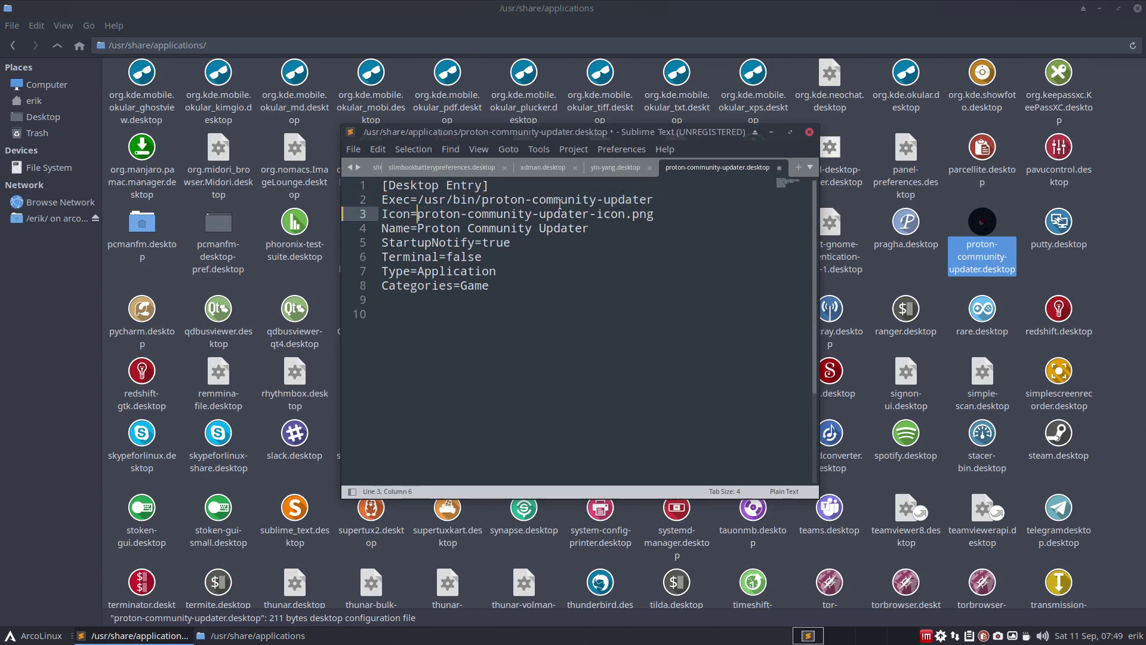
pyautogui.moveTo(625, 214); pyautogui.dragTo(654, 214)
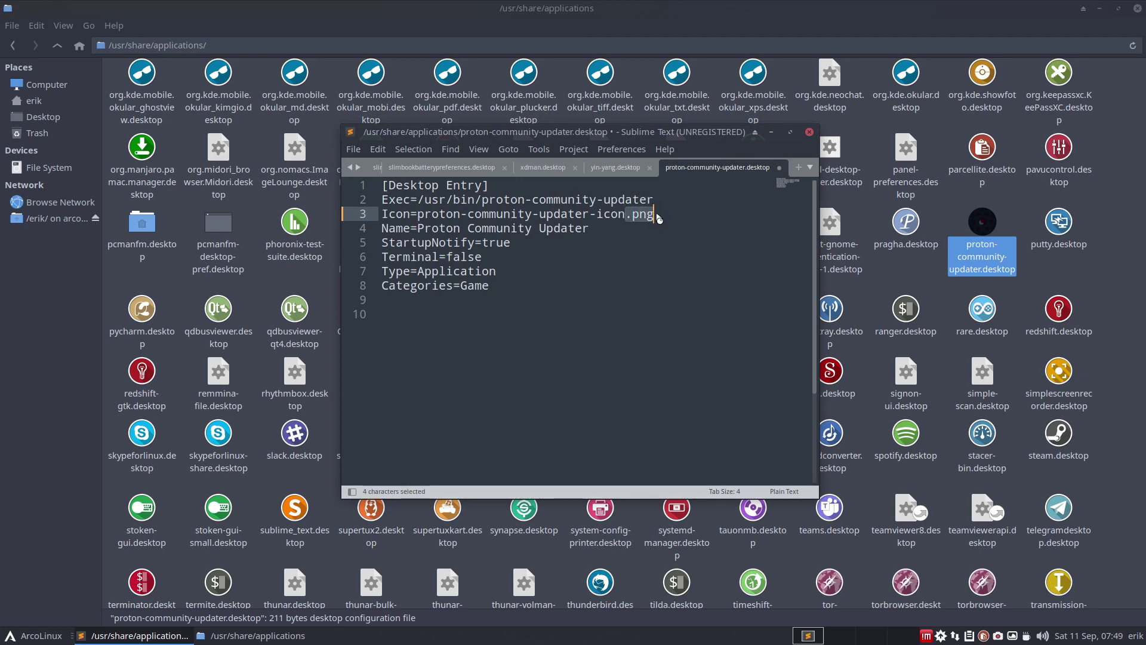
pyautogui.press('BackSpace')
# Save the edited launcher with administrator rights and check its themed icon in Thunar.
pyautogui.hotkey('ctrl', 's')
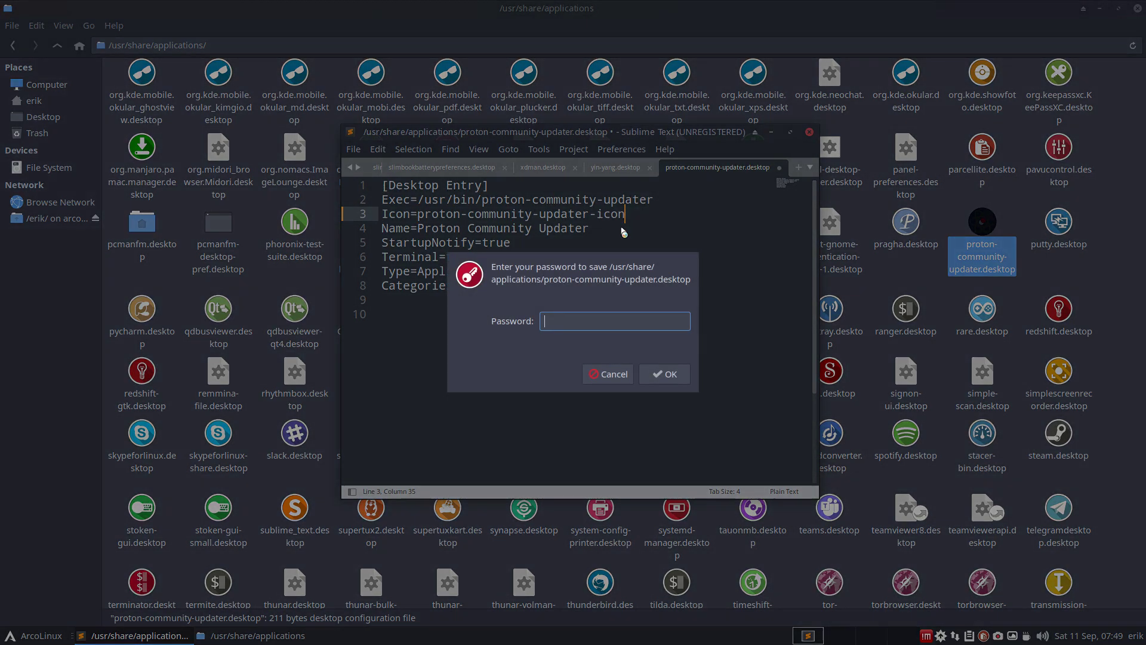
pyautogui.press('Return')
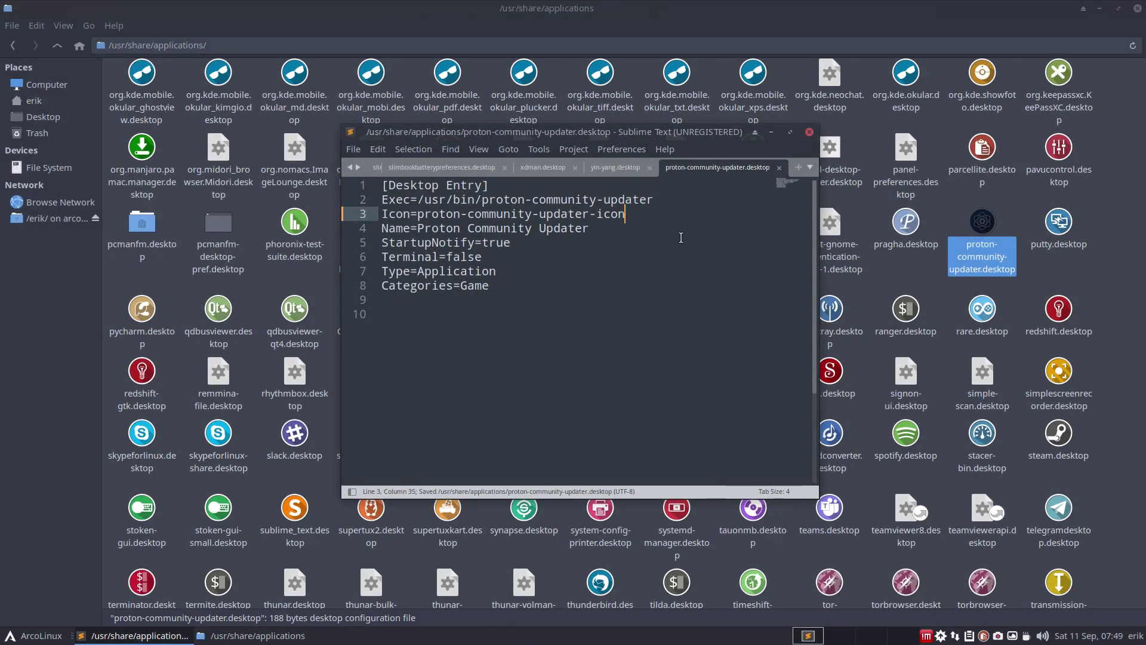
pyautogui.click(954, 218)
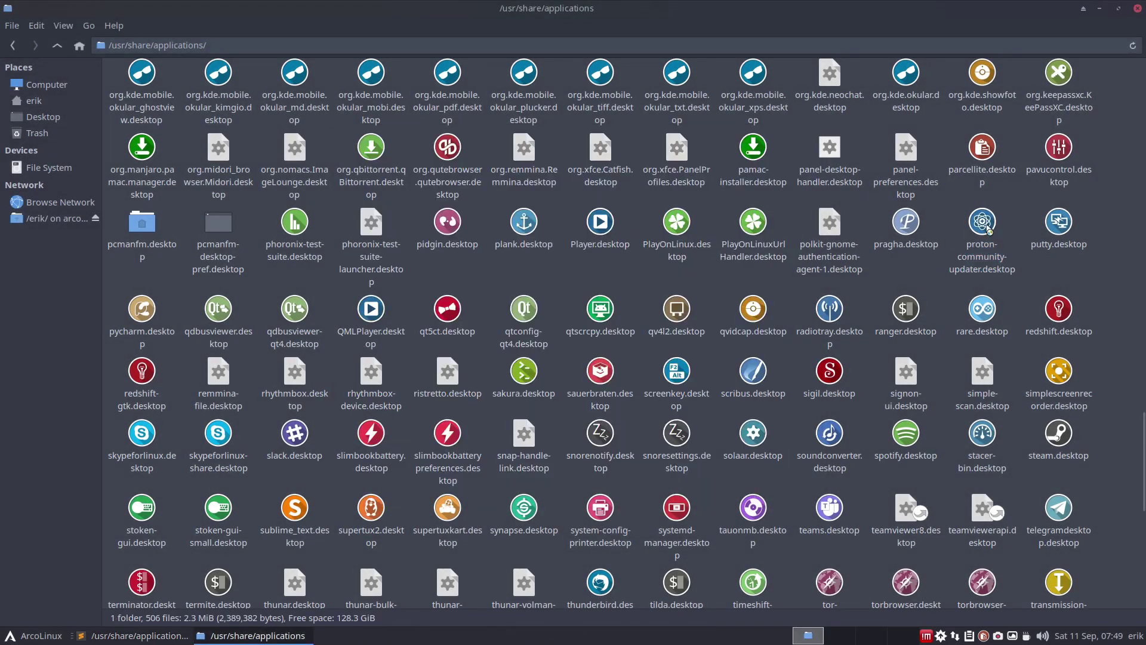
pyautogui.click(146, 635)
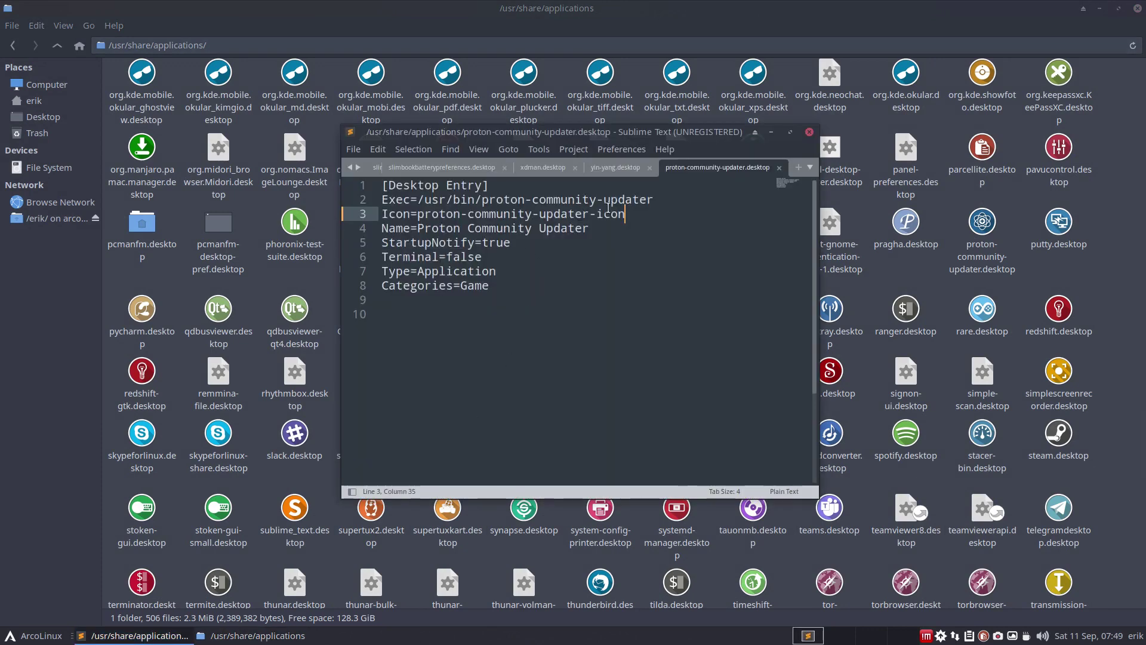
pyautogui.click(982, 224)
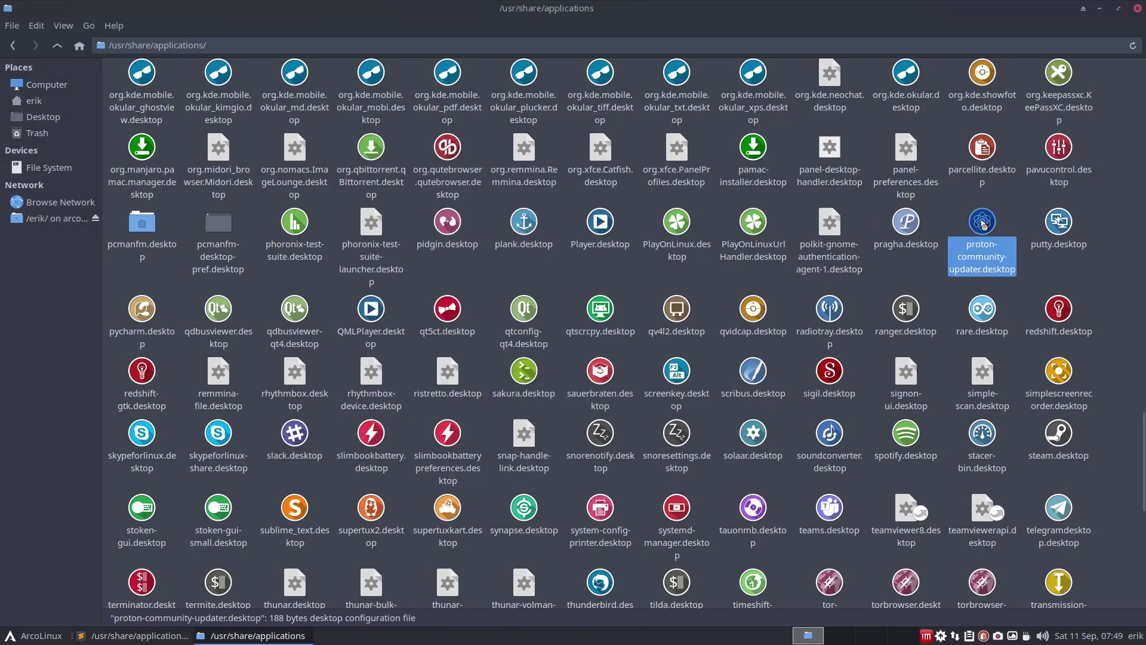
# Scroll through the Whisker Menu entries and close the menu again.
pyautogui.click(52, 640)
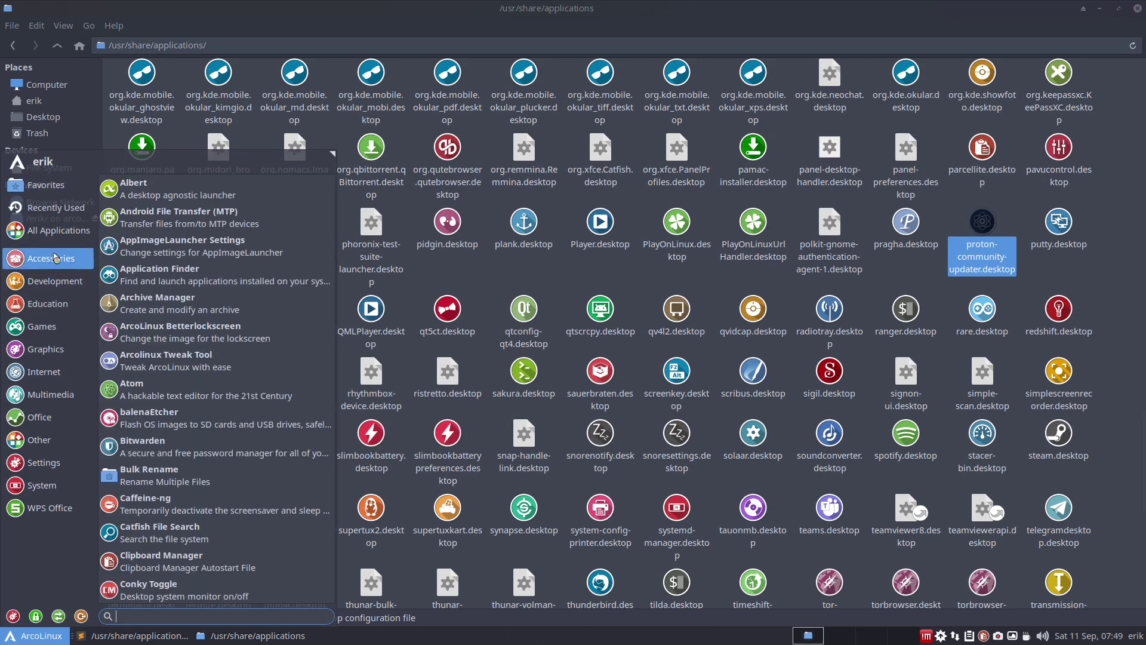
pyautogui.scroll(-5, 222, 394)
pyautogui.scroll(-2, 226, 397)
pyautogui.scroll(-5, 226, 396)
pyautogui.scroll(-5, 225, 396)
pyautogui.scroll(-3, 226, 396)
pyautogui.scroll(-5, 227, 396)
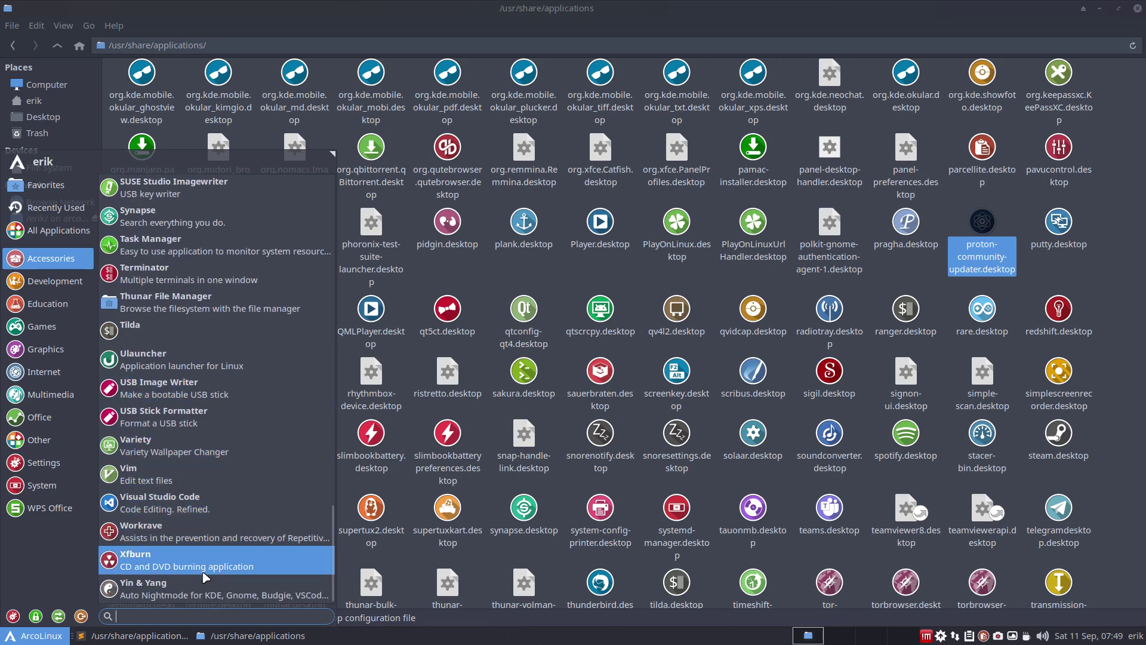
pyautogui.scroll(1, 206, 525)
pyautogui.scroll(4, 202, 540)
pyautogui.scroll(5, 202, 540)
pyautogui.scroll(3, 202, 541)
pyautogui.click(17, 637)
# Choose Papirus in Appearance's Icons list, then check Thunar's launcher icons.
pyautogui.click(14, 621)
pyautogui.click(490, 182)
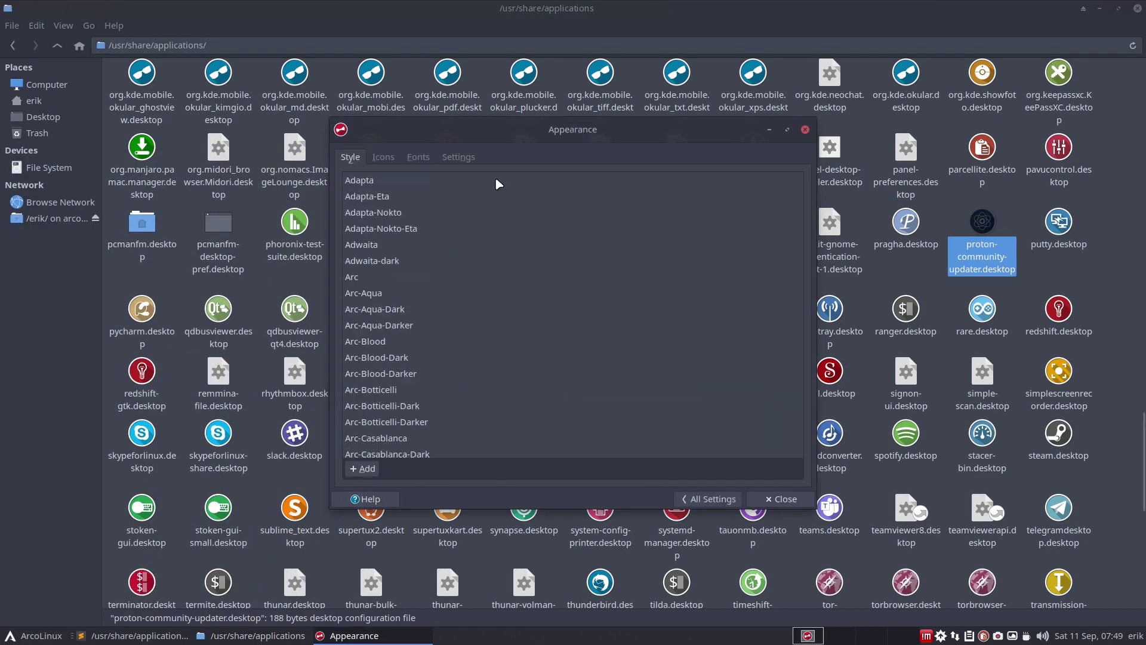
pyautogui.click(381, 158)
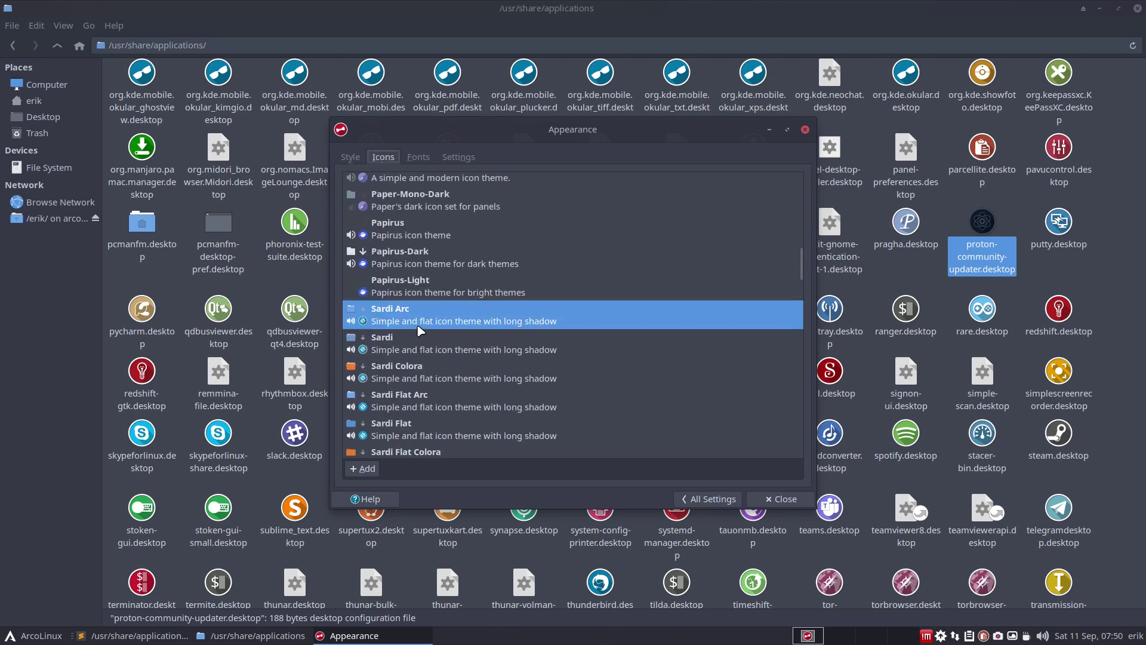
pyautogui.click(419, 235)
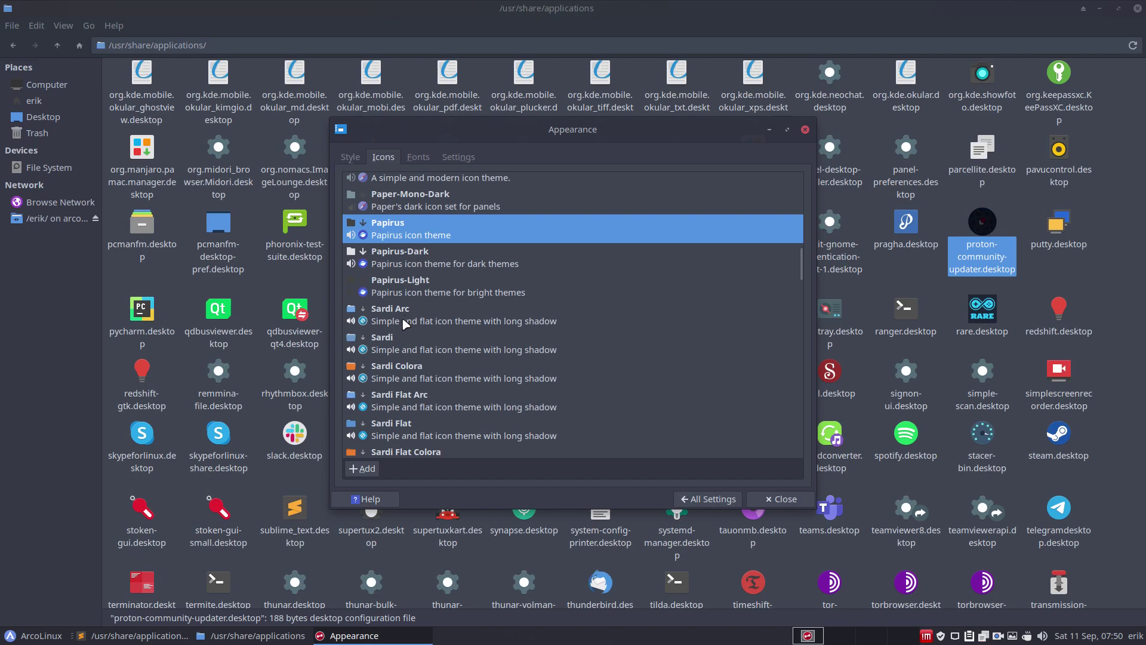
pyautogui.click(978, 203)
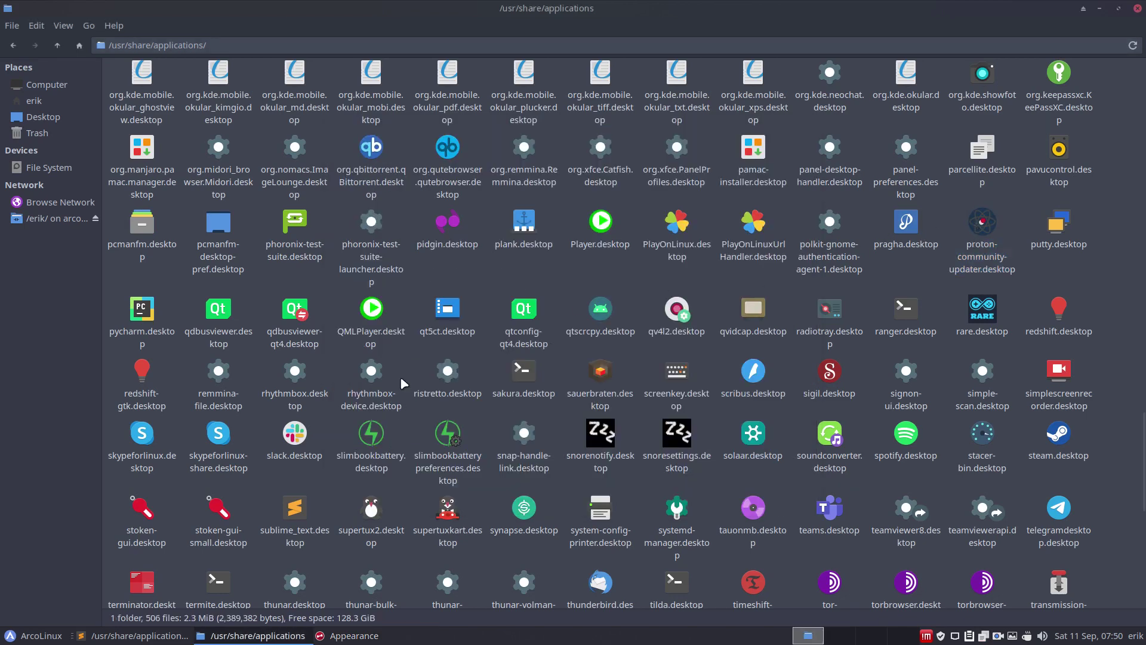
# Bring Appearance back, scroll through its icon theme list, and close it with Papirus kept.
pyautogui.click(16, 638)
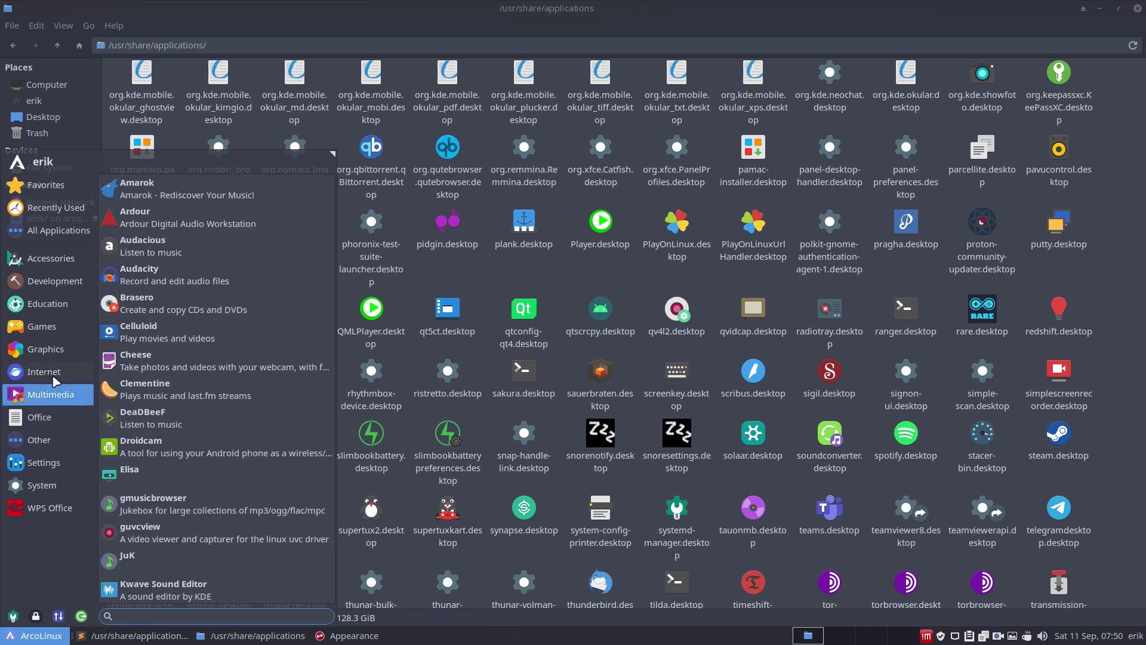
pyautogui.moveTo(44, 349)
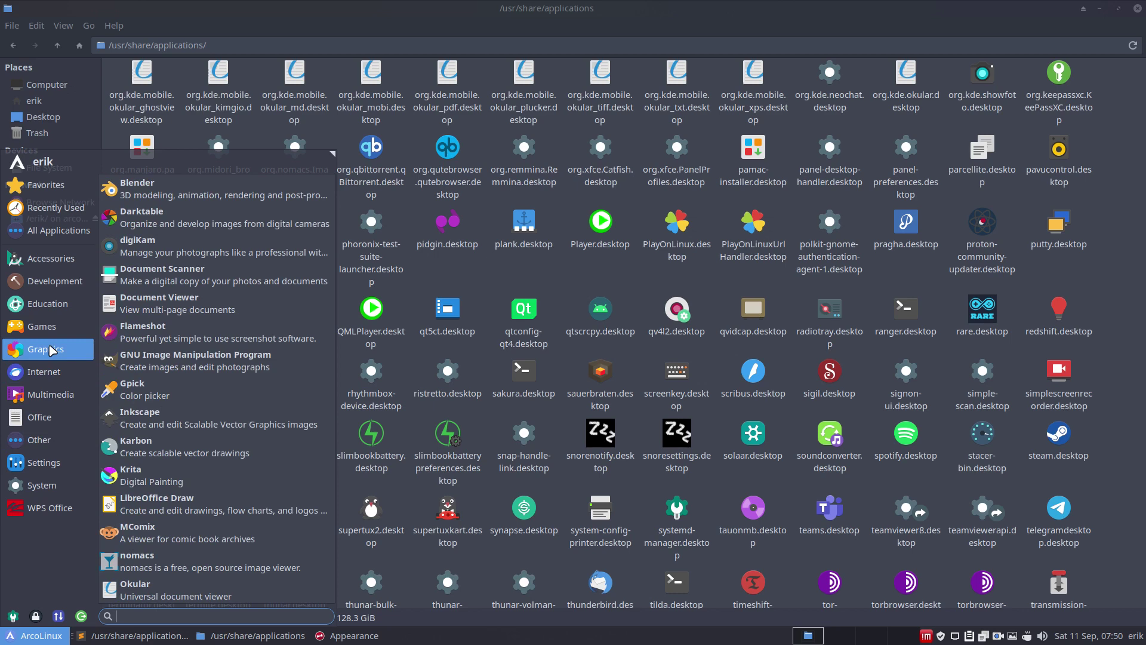
pyautogui.click(344, 637)
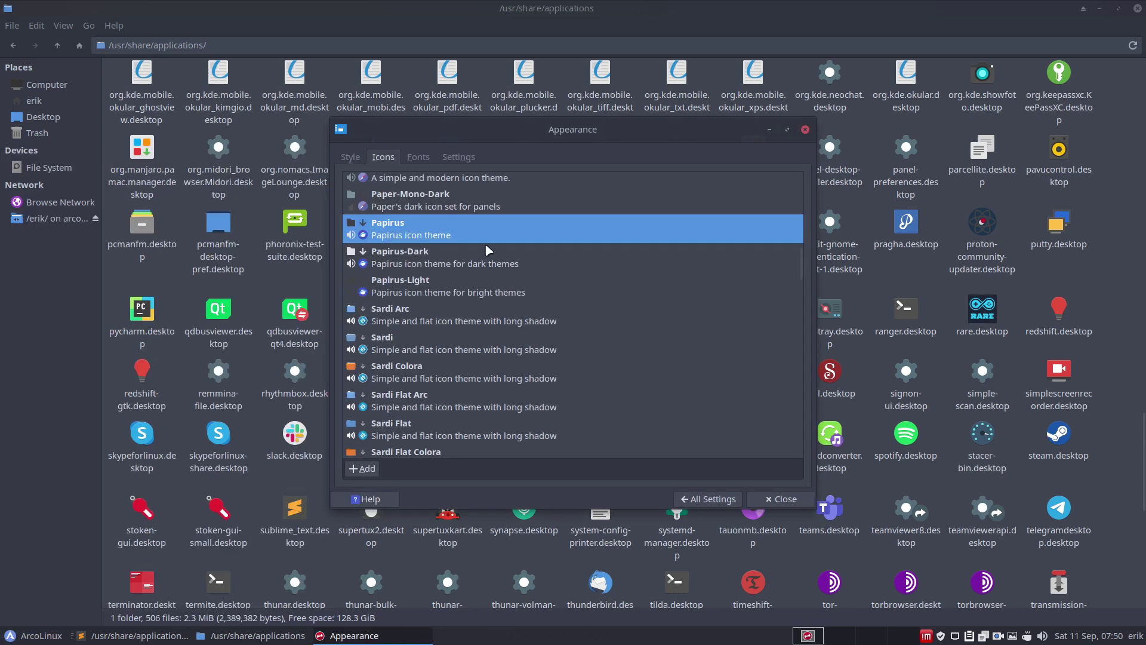
pyautogui.scroll(5, 468, 334)
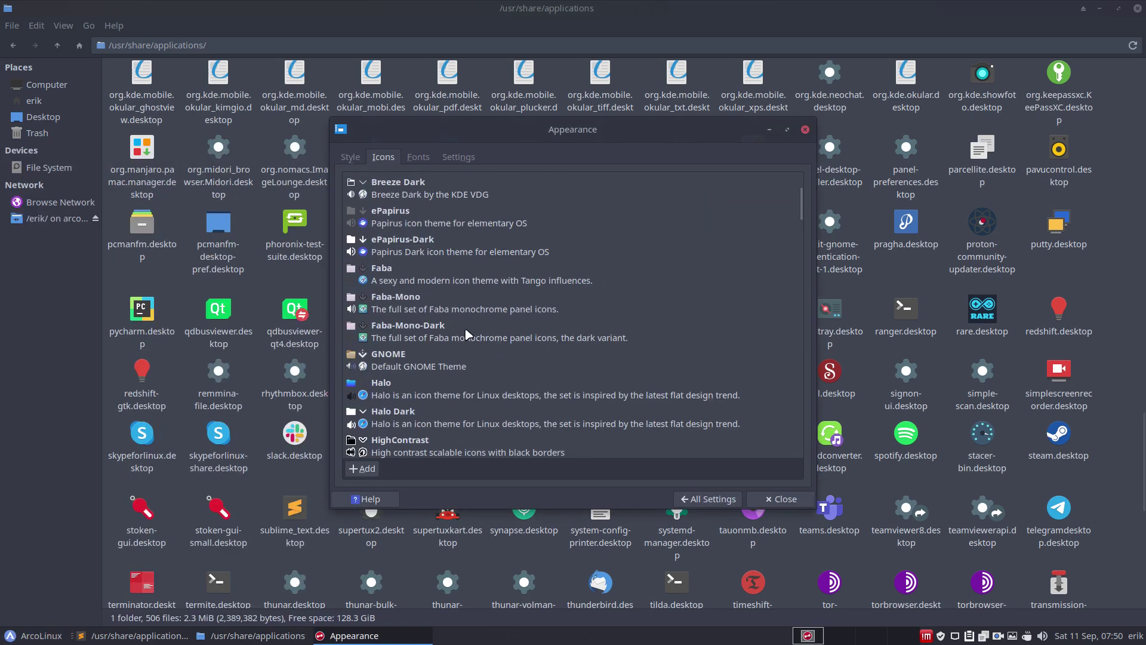
pyautogui.scroll(-3, 468, 334)
pyautogui.scroll(-2, 467, 334)
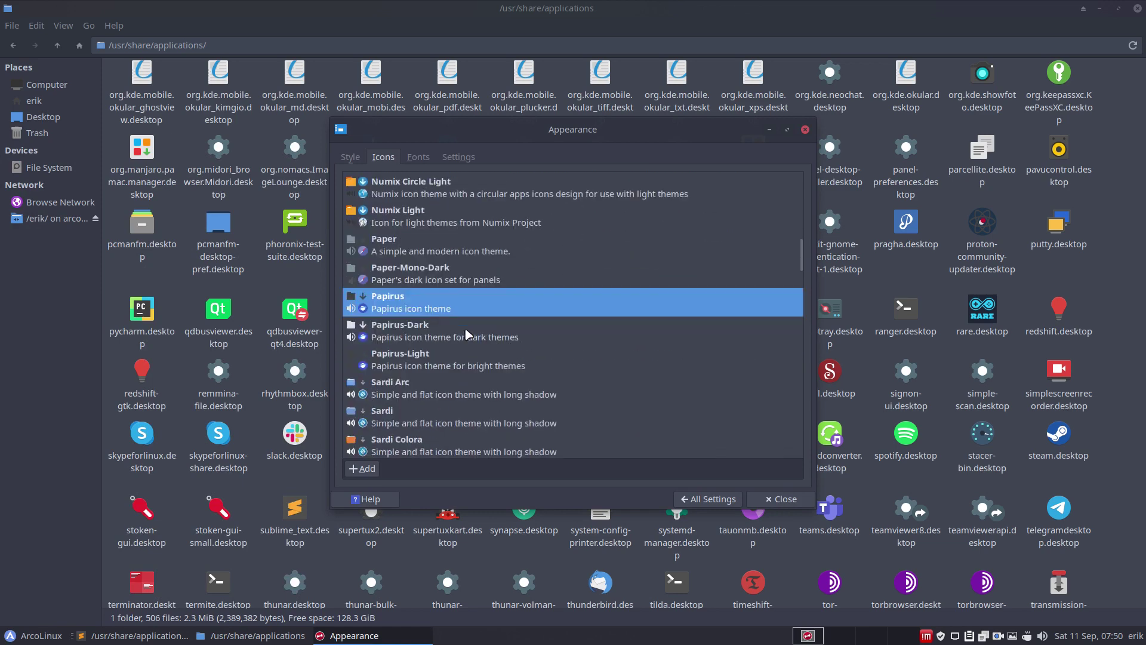
pyautogui.scroll(-3, 466, 334)
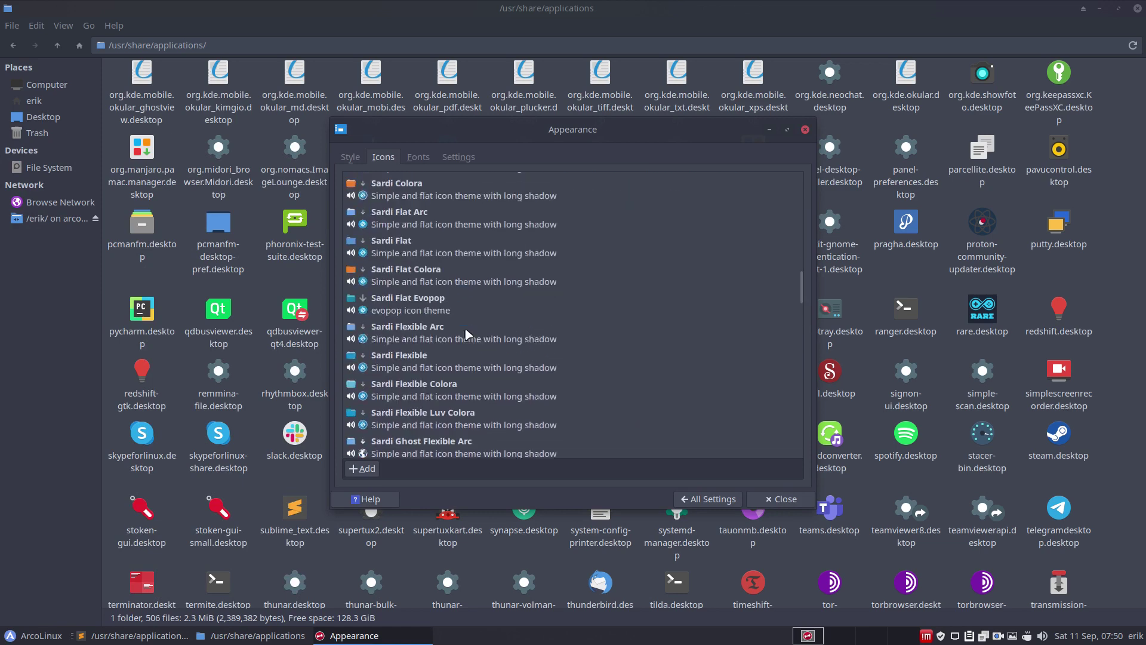
pyautogui.scroll(-2, 466, 333)
pyautogui.scroll(-3, 466, 333)
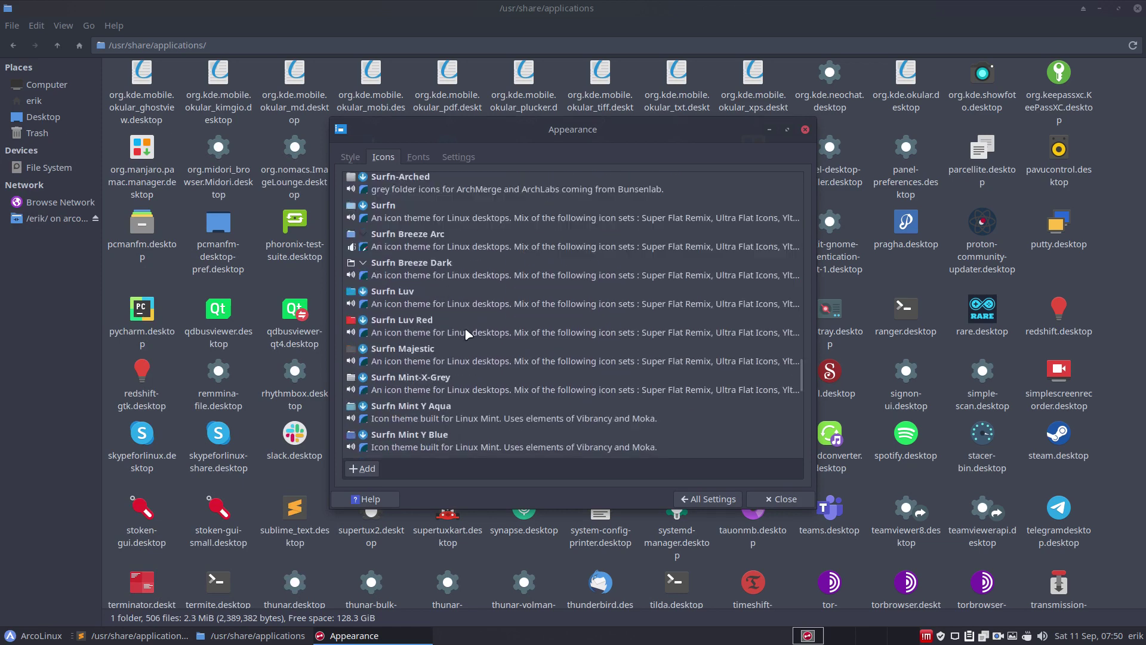
pyautogui.click(806, 129)
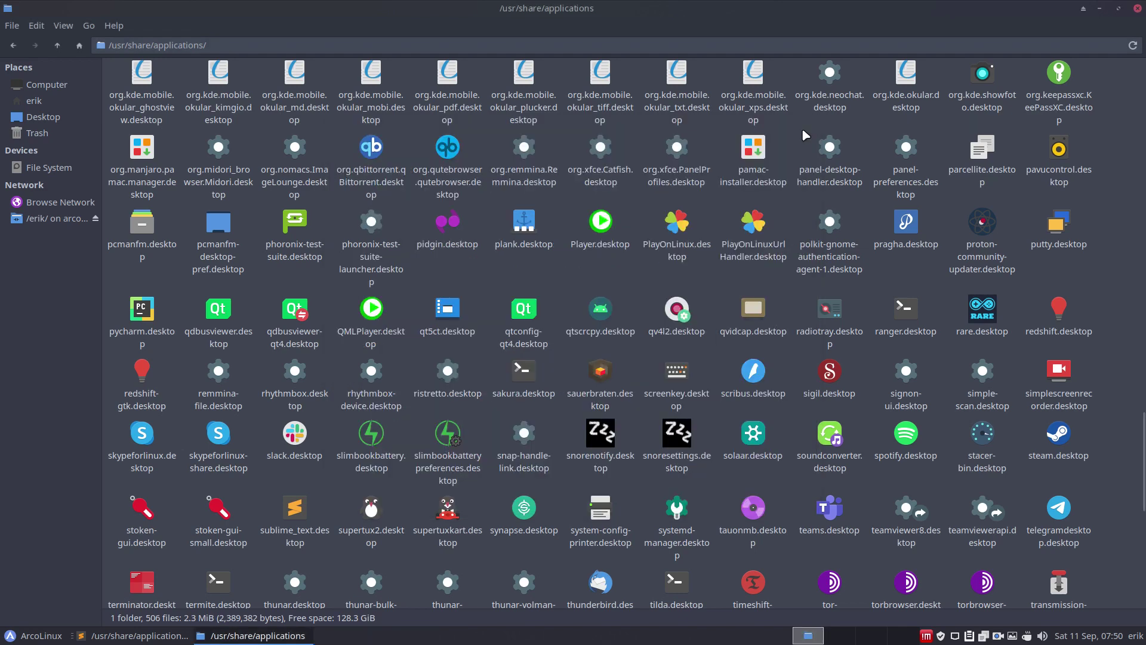
pyautogui.click(983, 233)
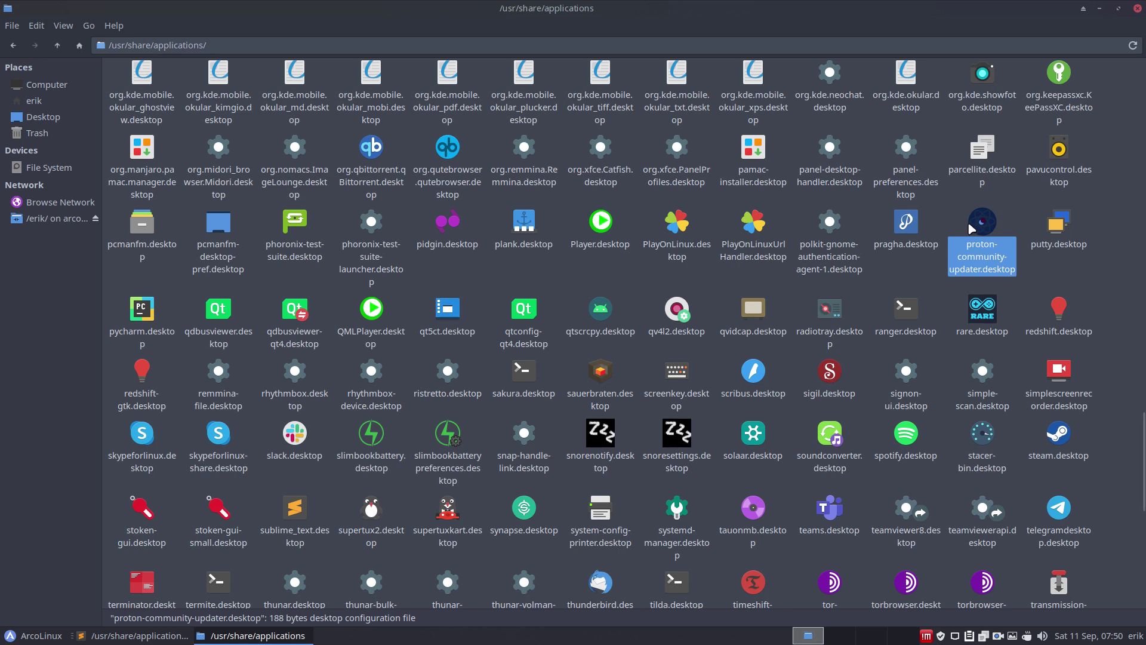
pyautogui.click(945, 212)
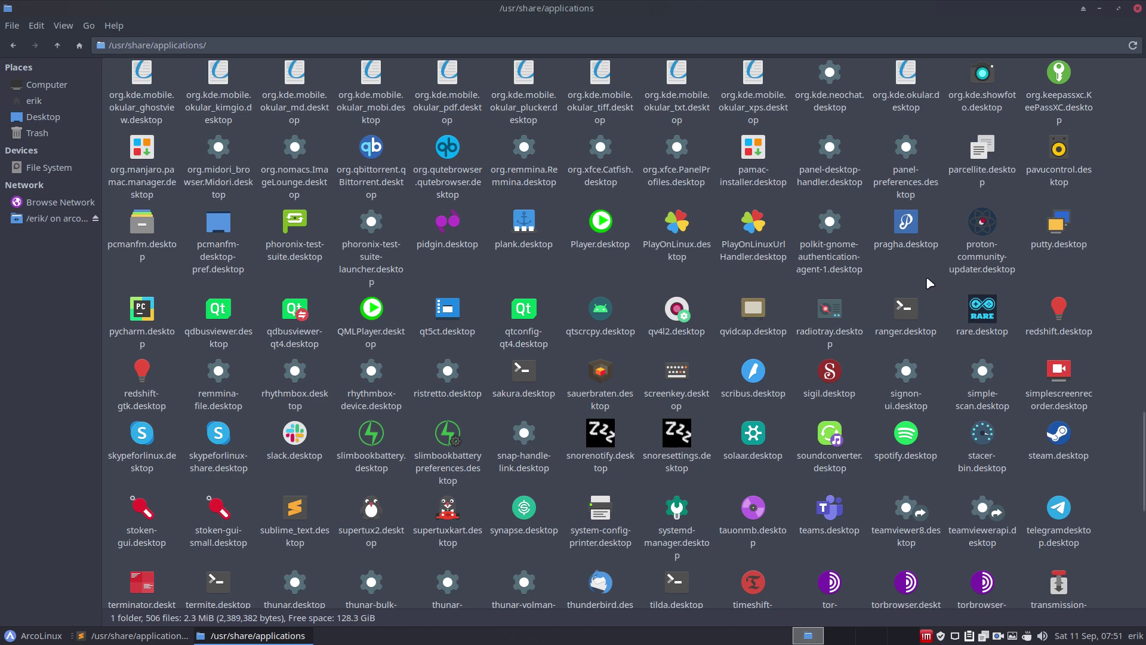
pyautogui.click(984, 230)
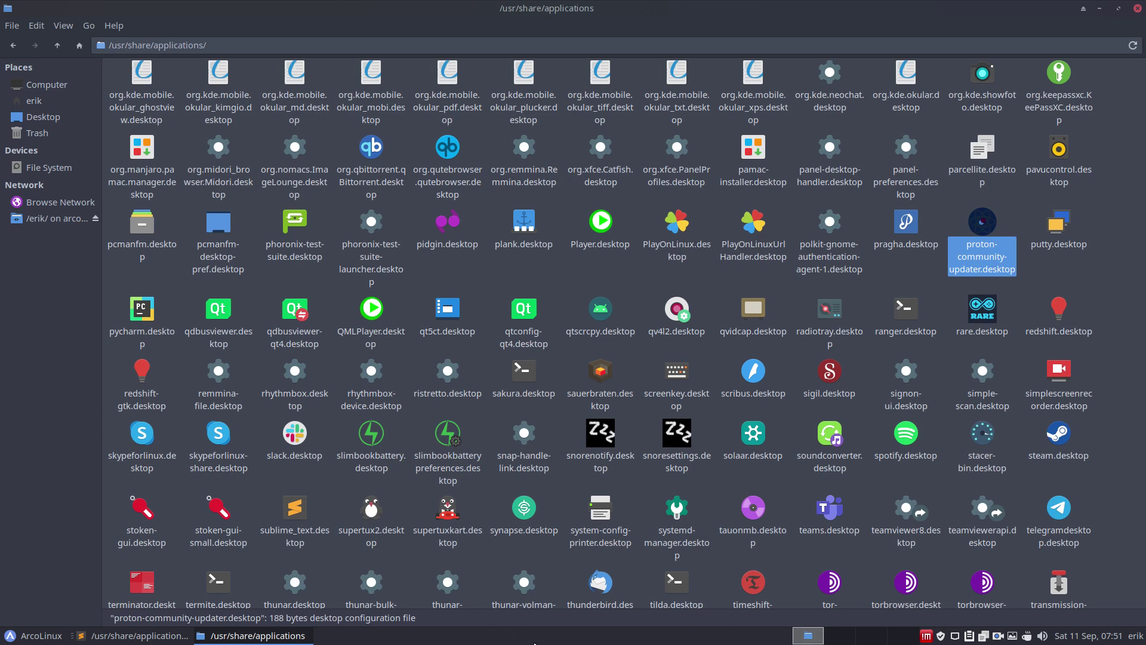
# Select Surfn Mint Y Orange in Appearance's icon themes and close the settings.
pyautogui.click(15, 638)
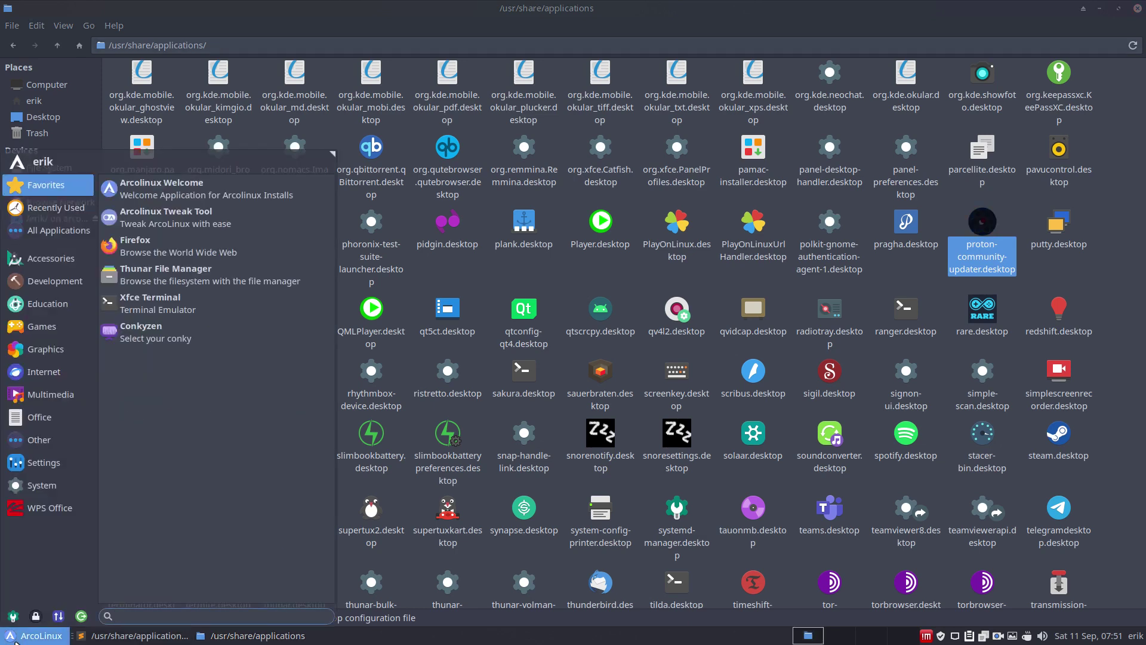
pyautogui.click(13, 615)
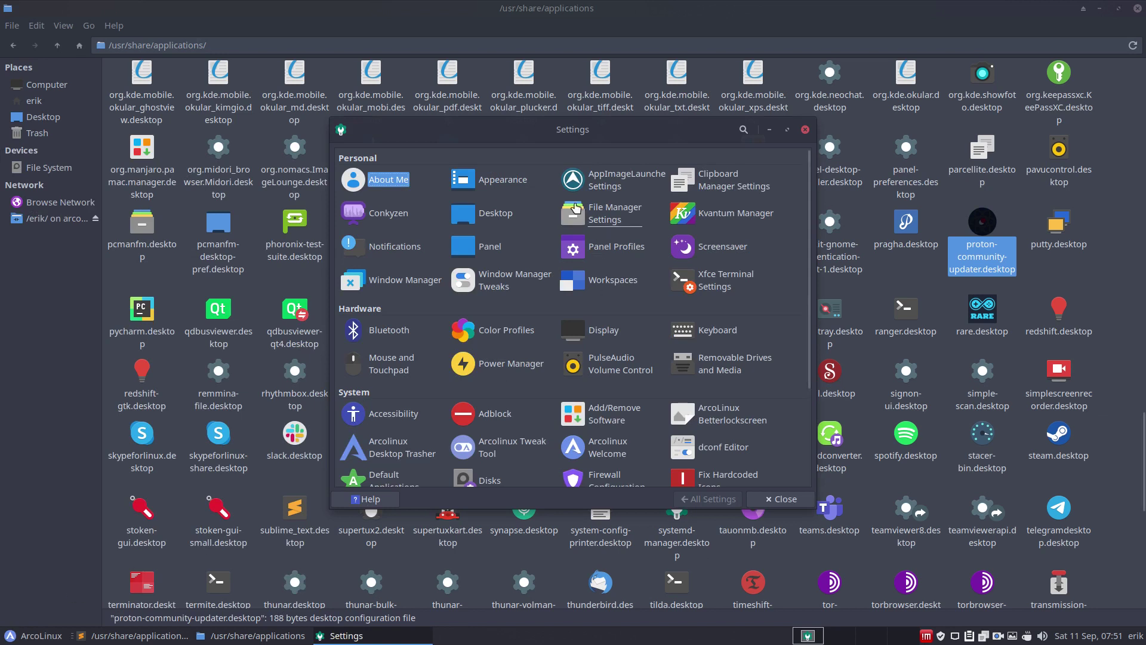
pyautogui.click(519, 181)
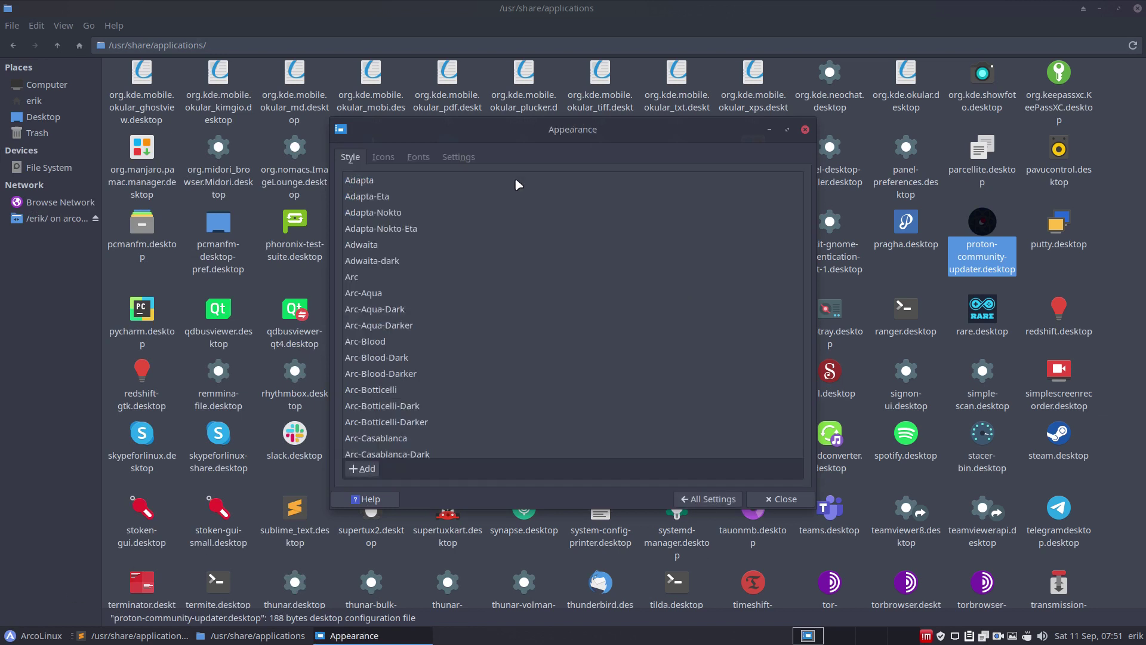
pyautogui.click(383, 157)
pyautogui.scroll(-3, 411, 305)
pyautogui.scroll(-3, 415, 400)
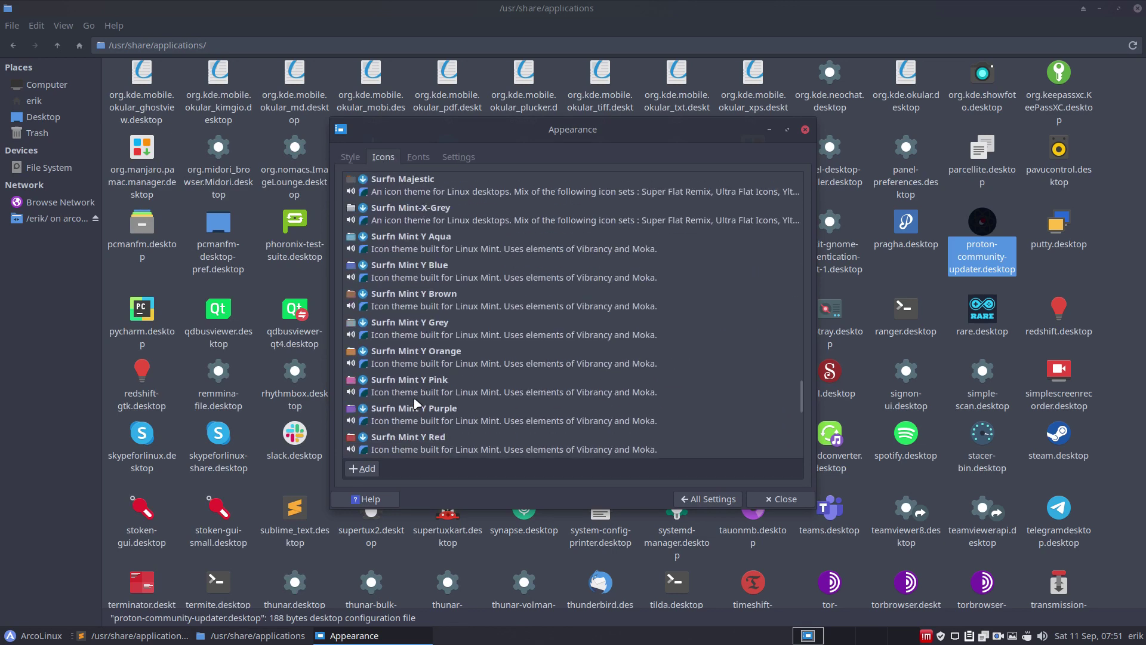
pyautogui.click(428, 358)
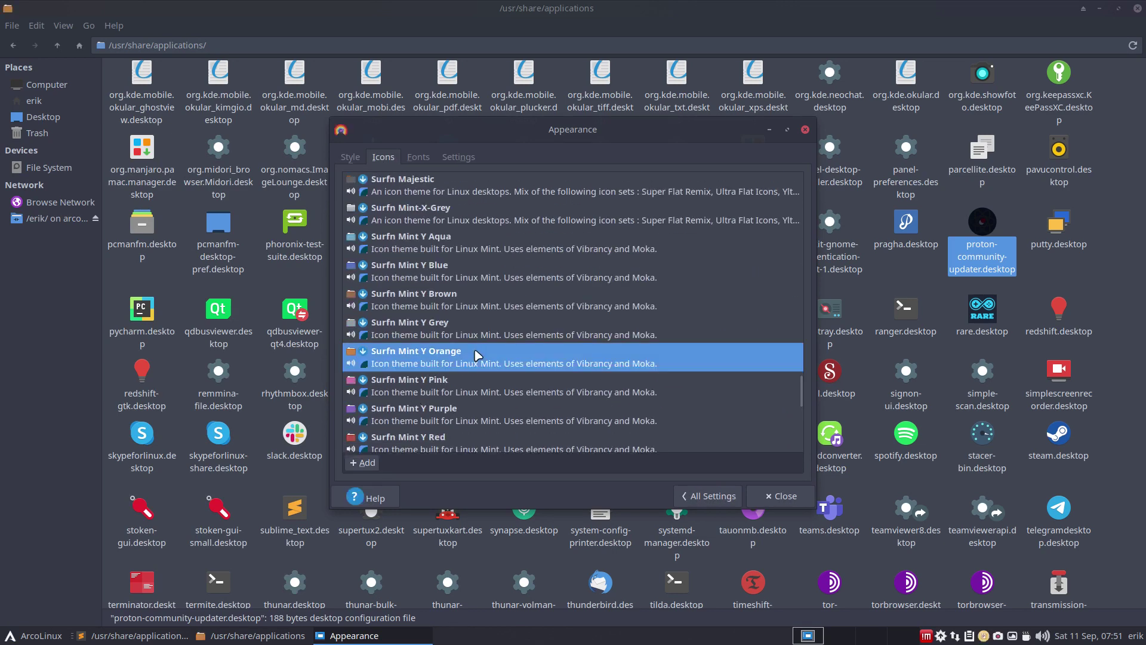
pyautogui.click(810, 130)
pyautogui.click(10, 637)
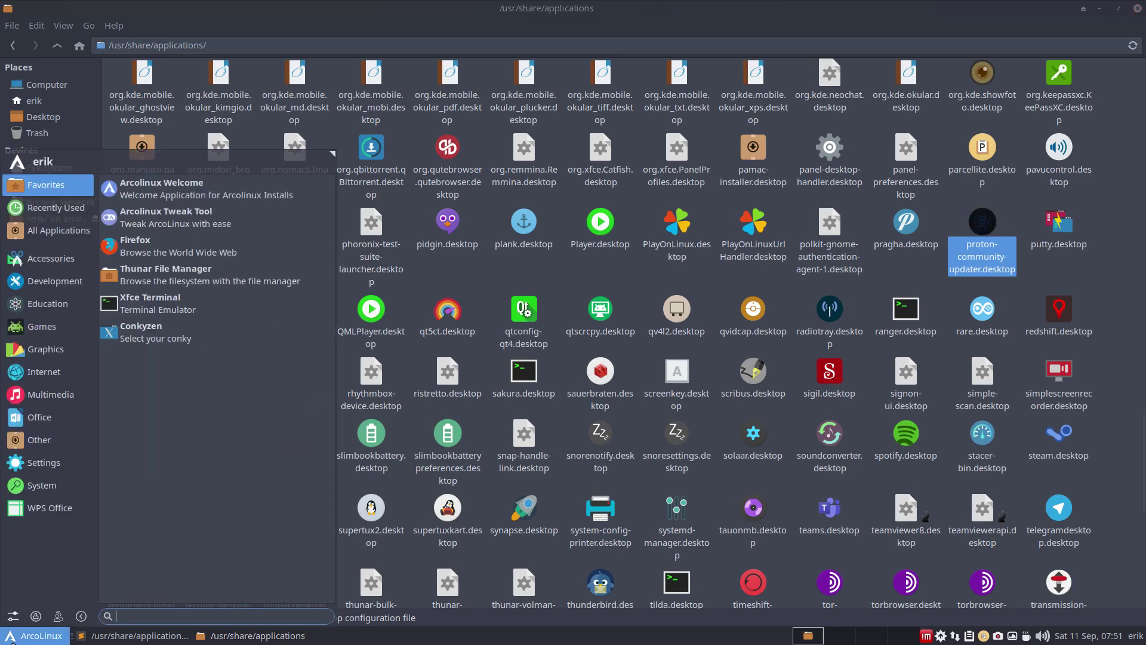
# Launch Thunar at the home folder, restore its window, then close it after dismissing the menu.
pyautogui.click(149, 275)
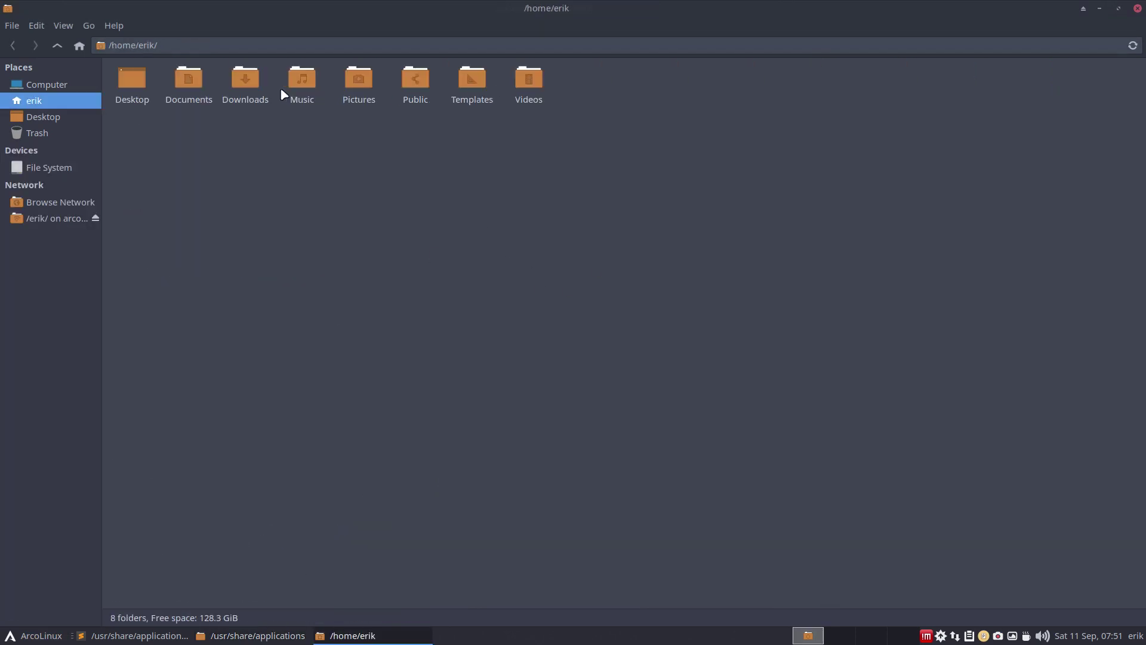
pyautogui.doubleClick(534, 5)
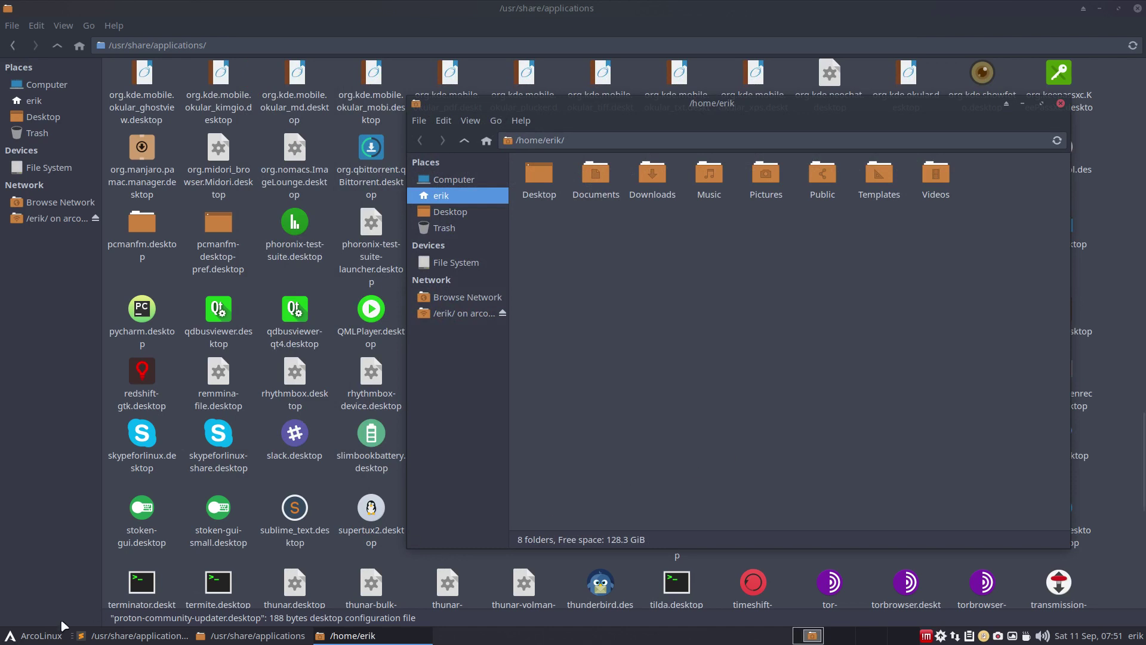
pyautogui.click(41, 635)
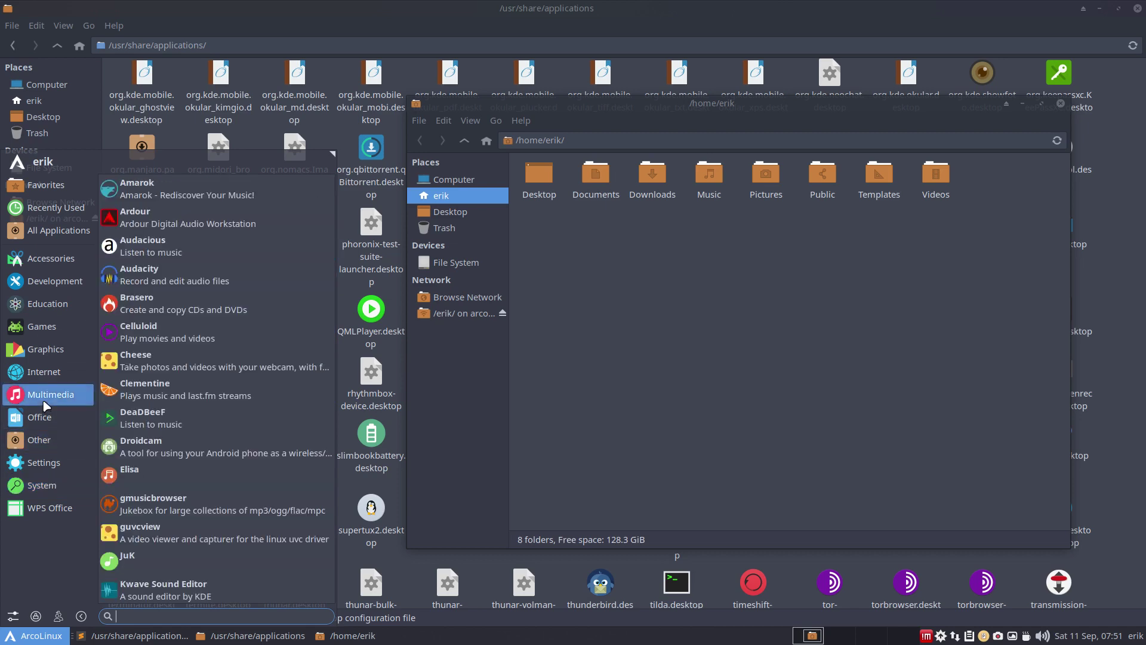
pyautogui.moveTo(55, 281)
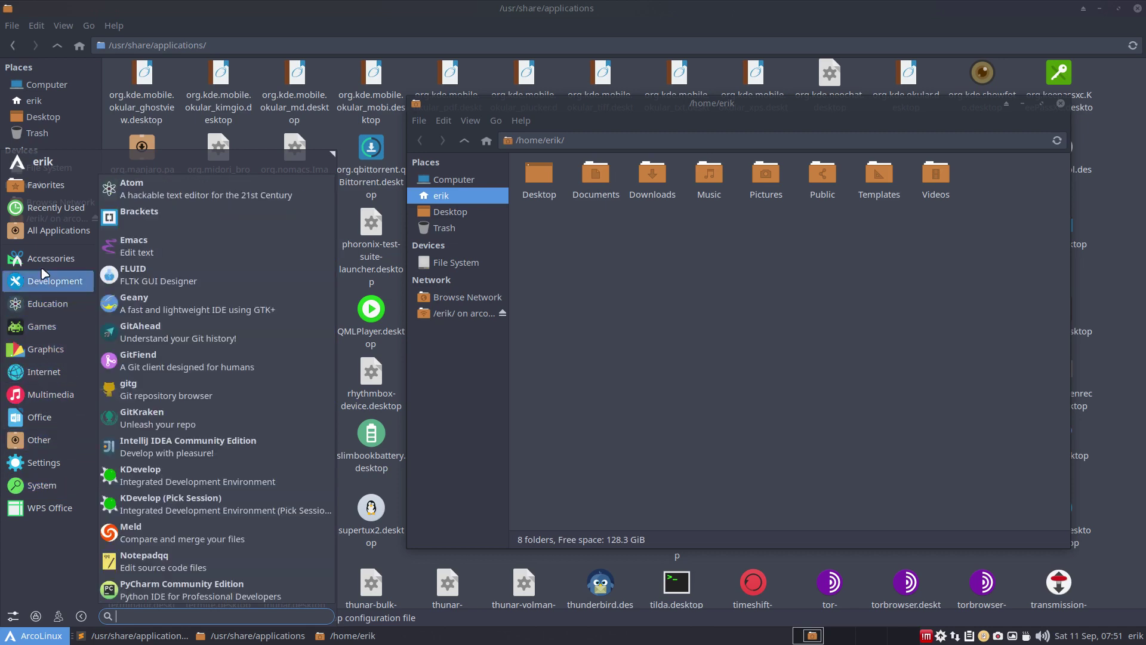
pyautogui.click(859, 228)
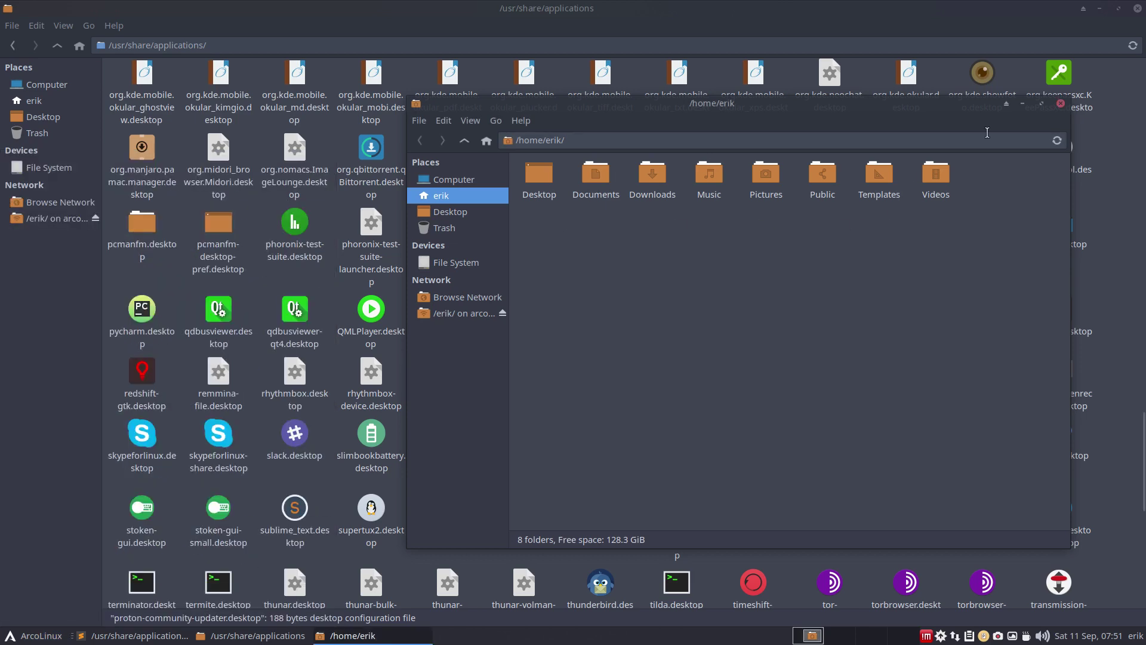
pyautogui.click(1061, 103)
# Close the applications folder and Sublime Text, then browse the menu's Recent and System categories.
pyautogui.click(1132, 11)
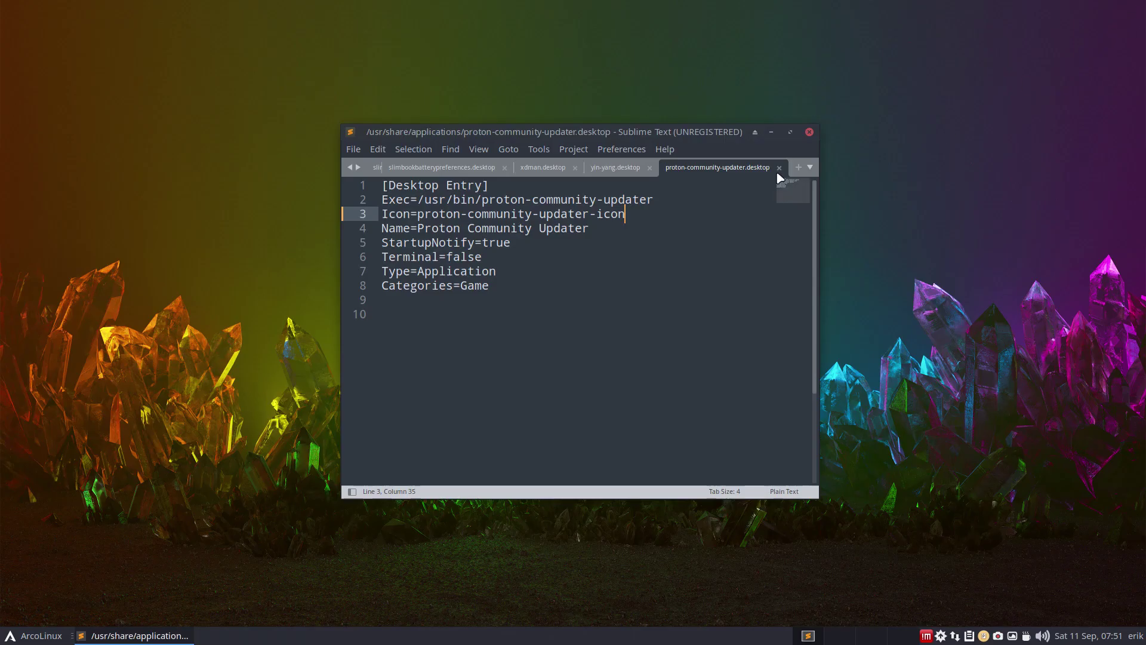
pyautogui.click(809, 133)
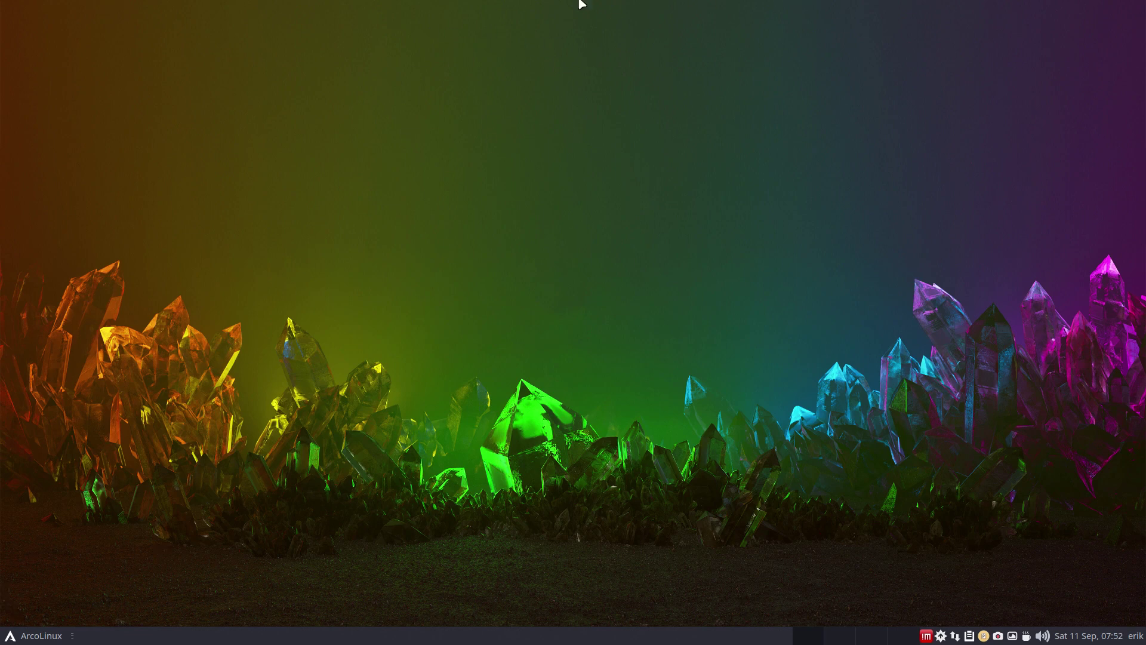
pyautogui.click(40, 635)
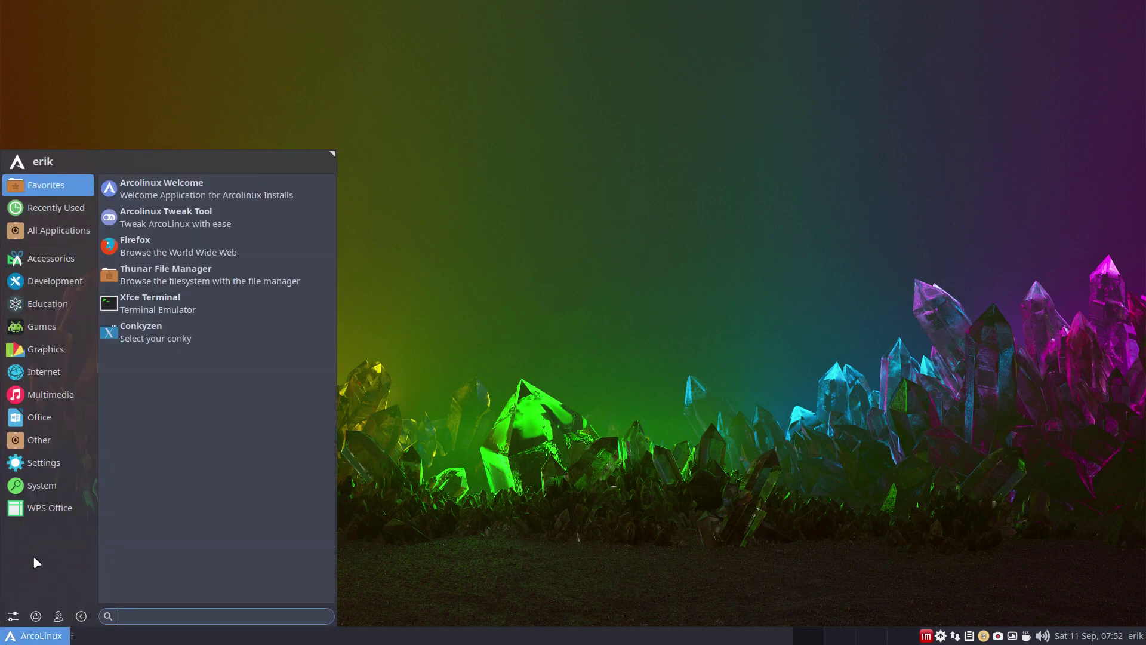
pyautogui.click(42, 208)
pyautogui.click(41, 485)
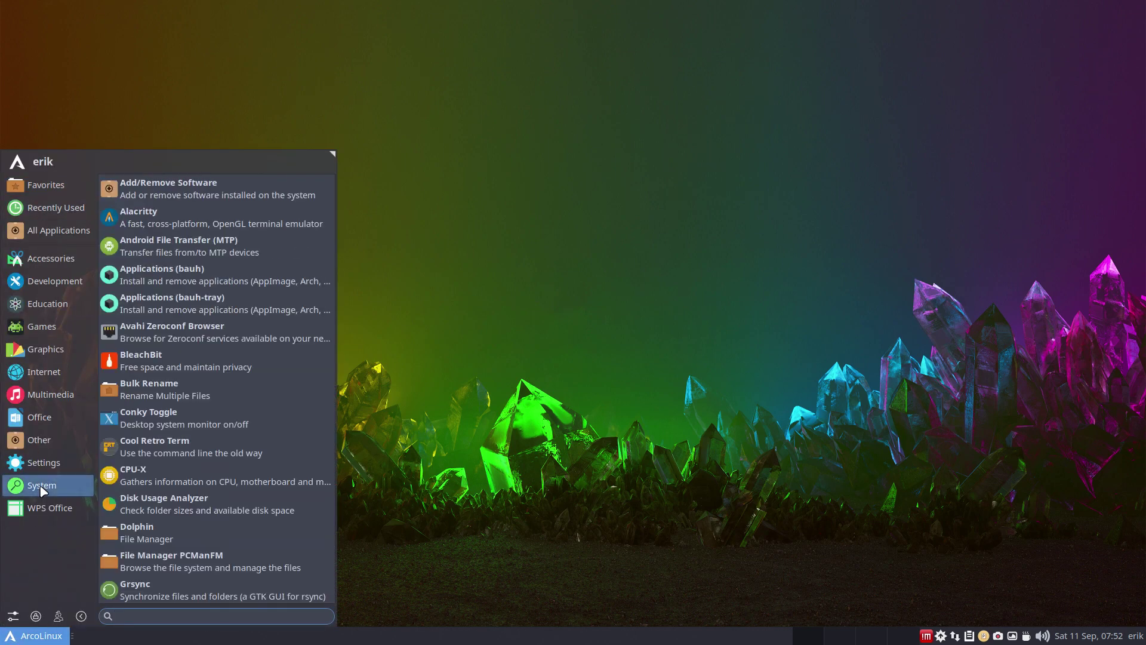
pyautogui.click(609, 393)
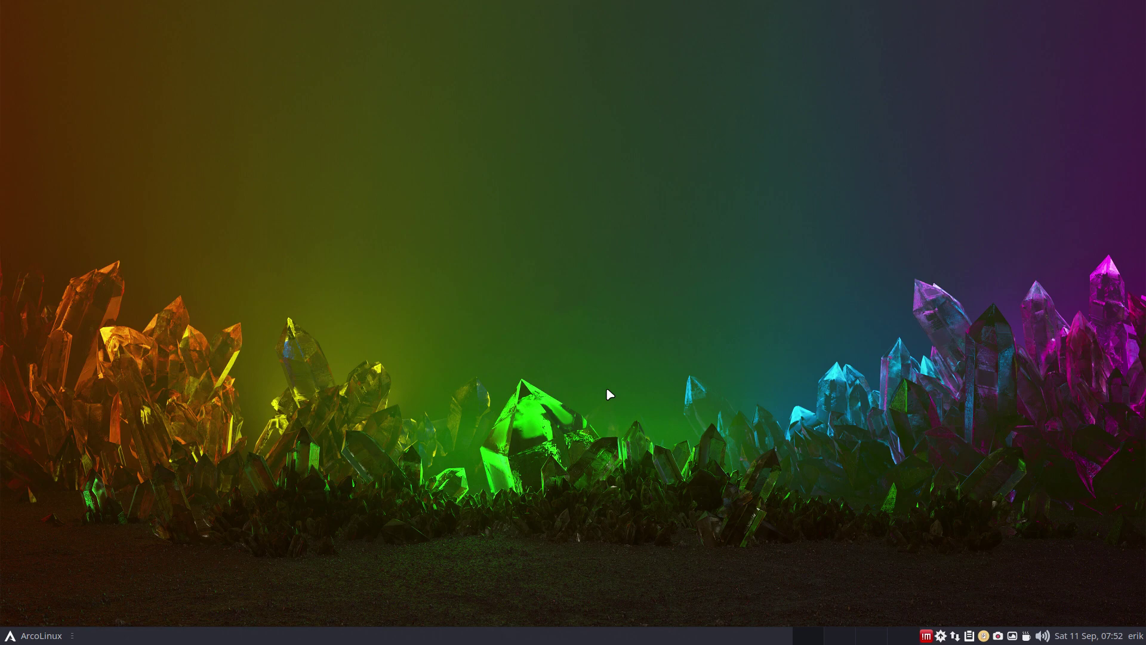
# Go to github.com/erikdubois, open the Sardi repository and its Issues list (6 open, 327 closed).
pyautogui.write('g')
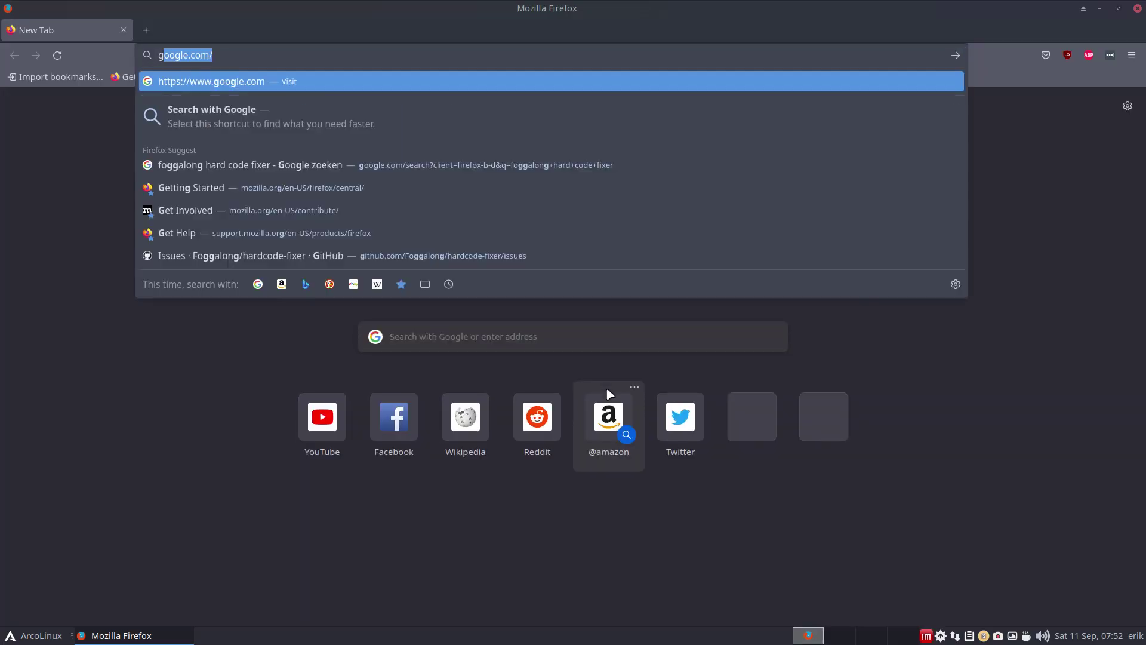
pyautogui.write('ithub.com')
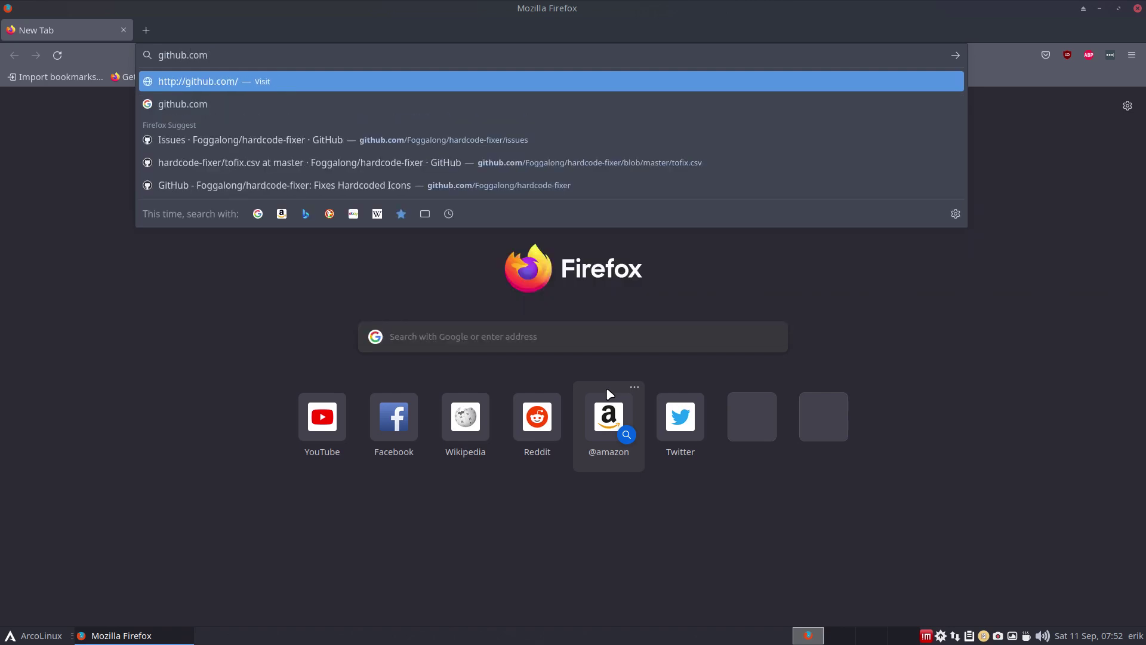
pyautogui.write('/')
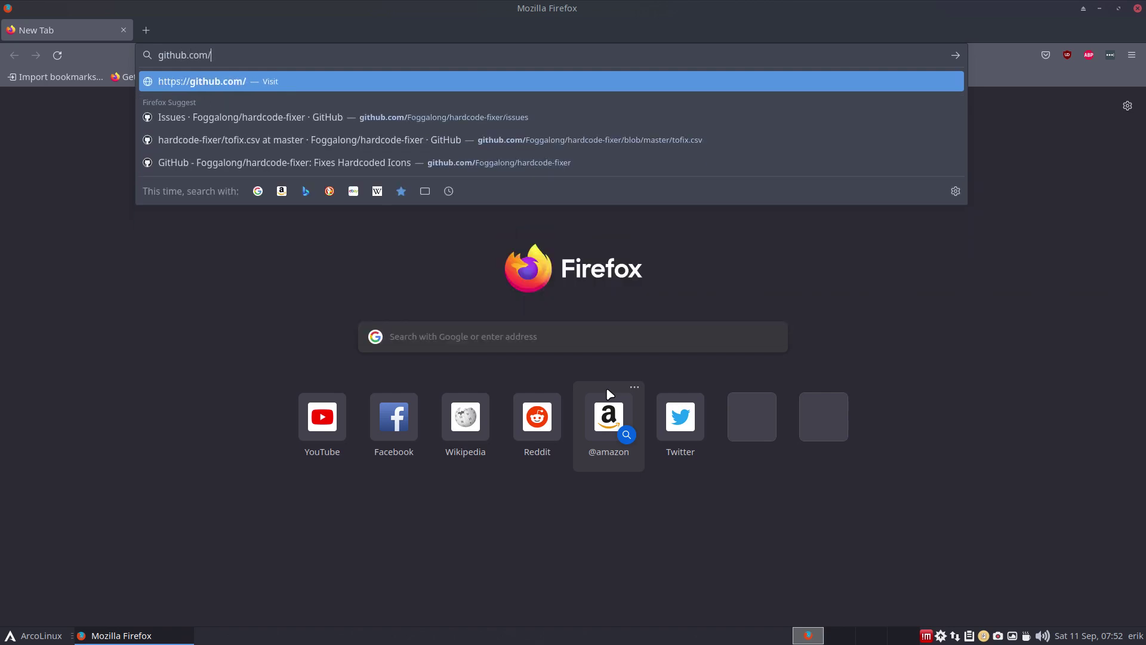
pyautogui.write('erikdubois')
pyautogui.press('Return')
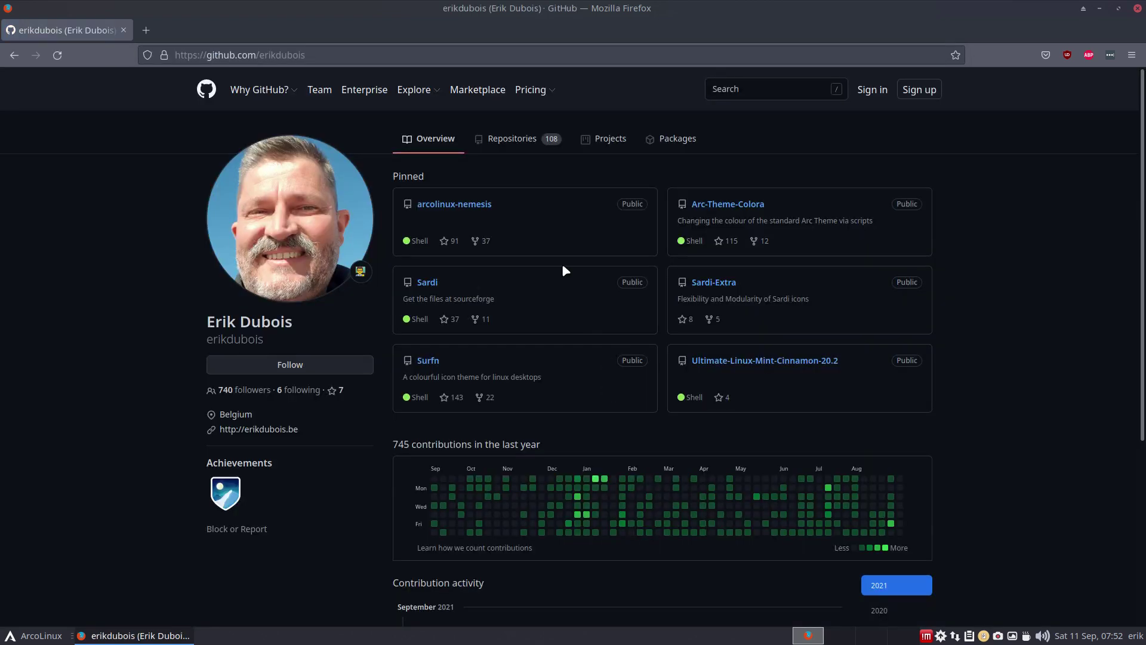
pyautogui.click(523, 145)
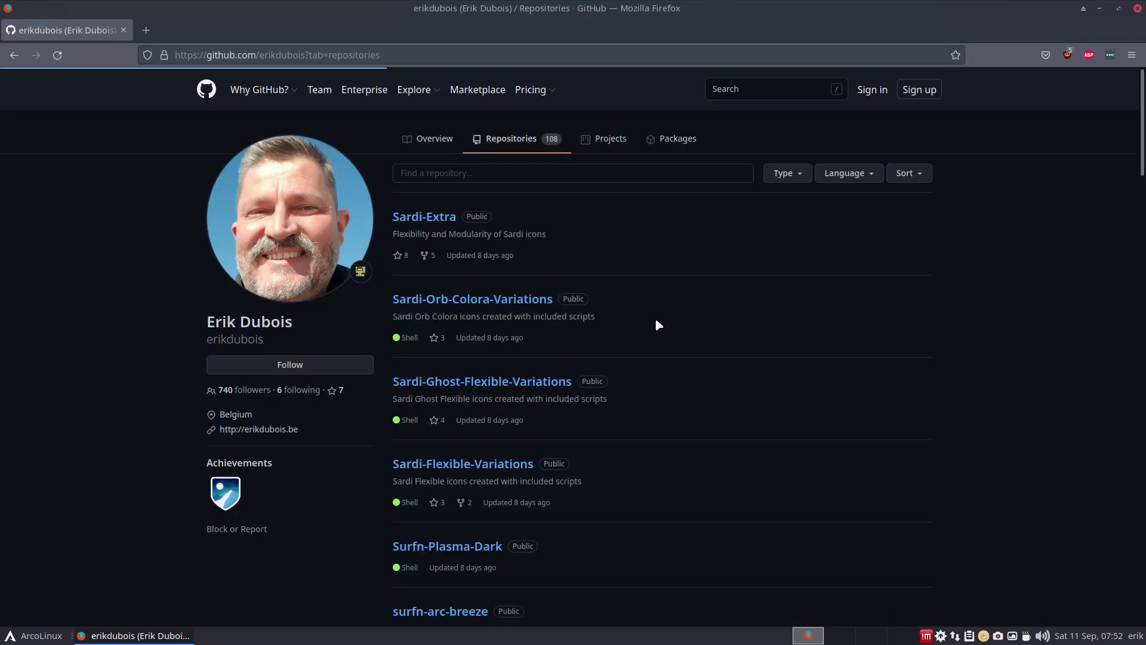
pyautogui.click(15, 56)
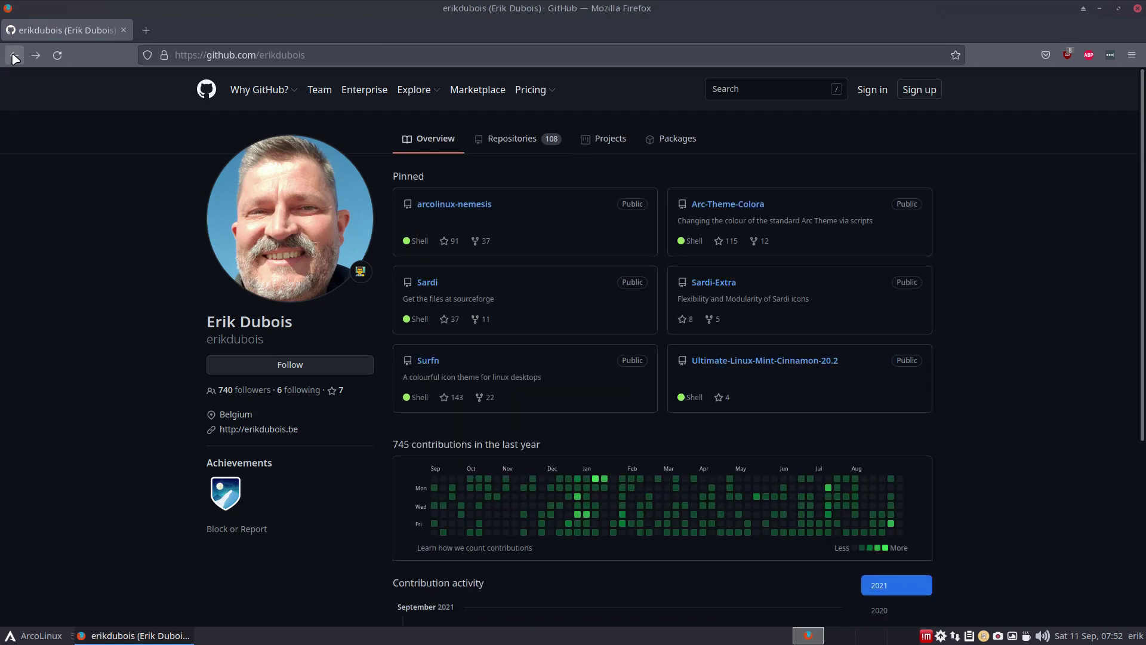
pyautogui.click(431, 284)
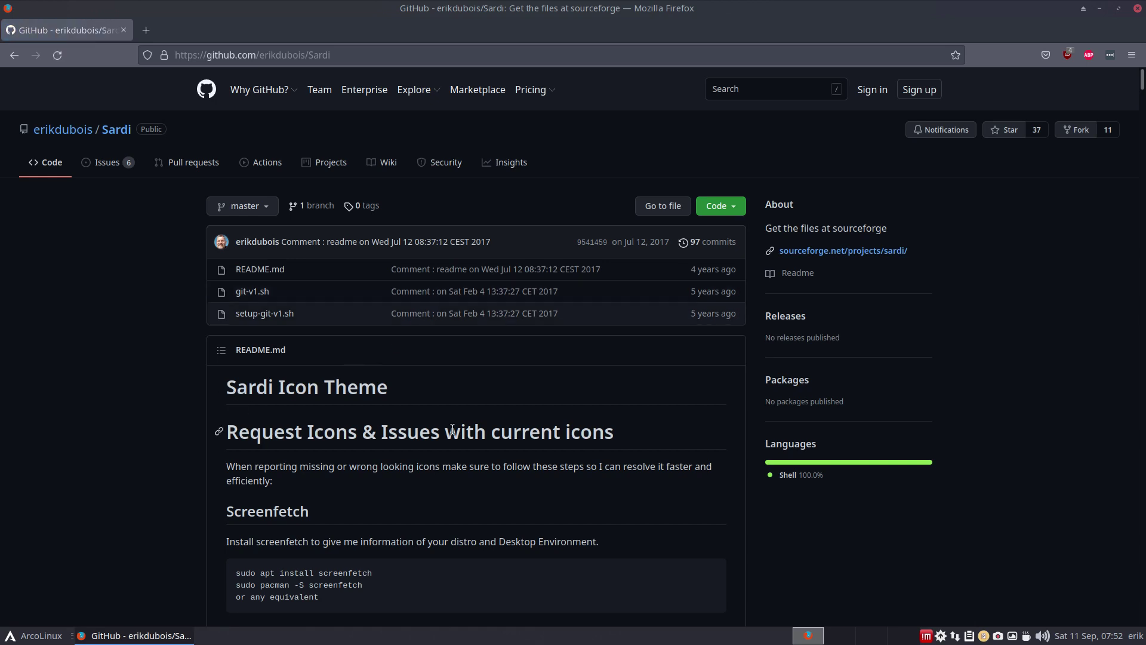
pyautogui.click(96, 170)
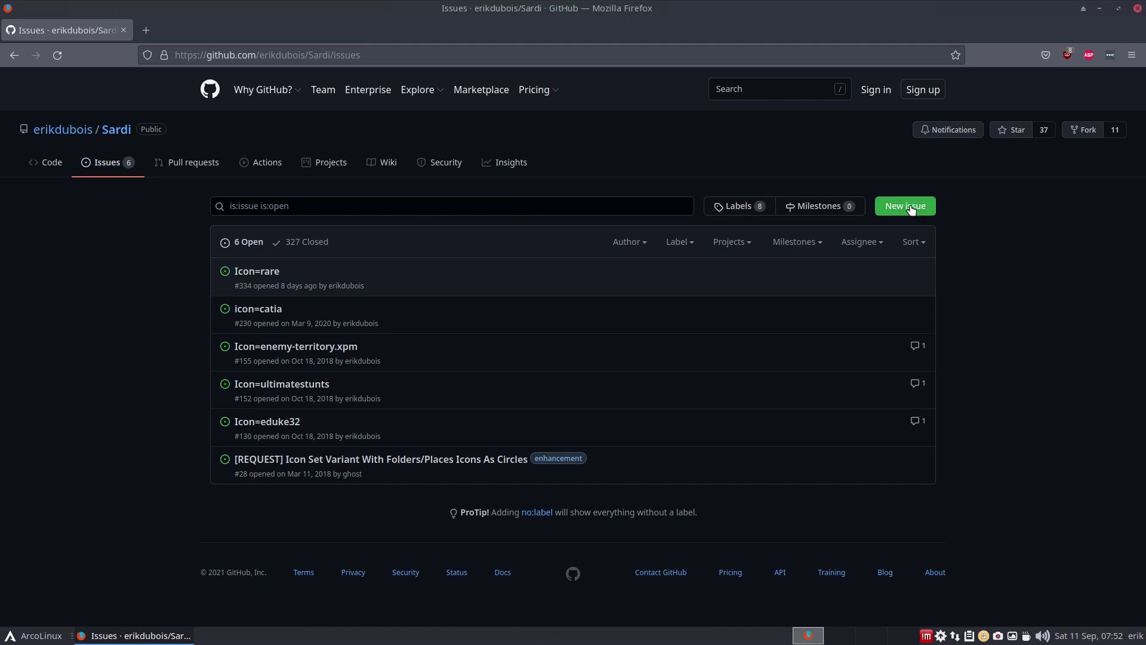
# Browse the menu's WPS Office and Multimedia categories, then open a blank Firefox tab.
pyautogui.click(27, 636)
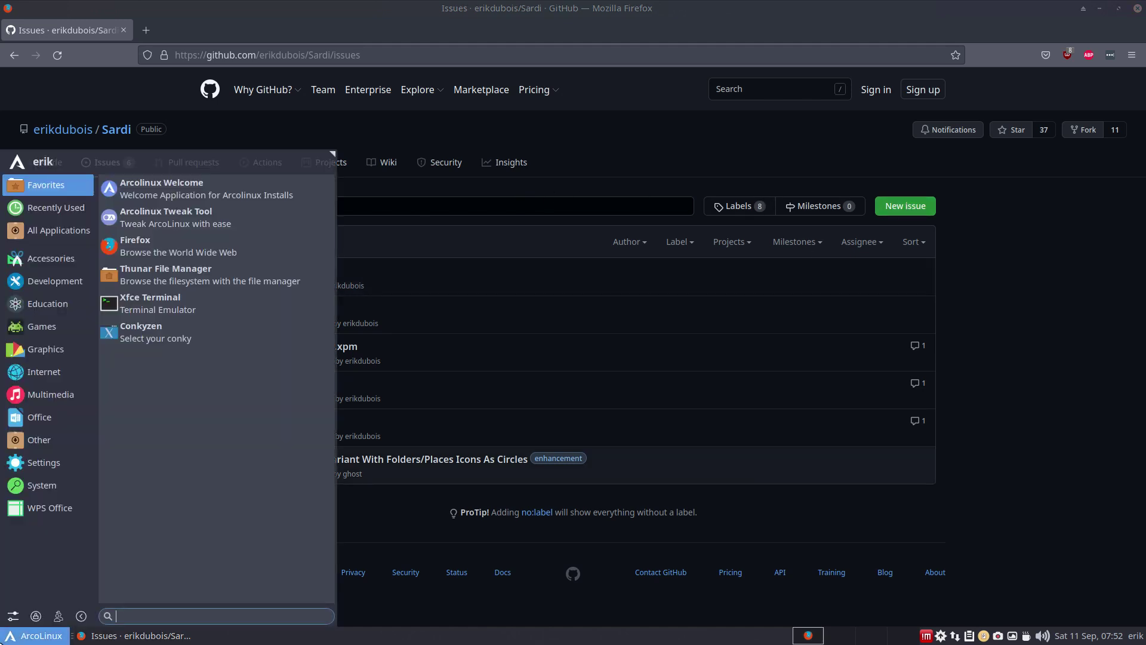
pyautogui.click(50, 517)
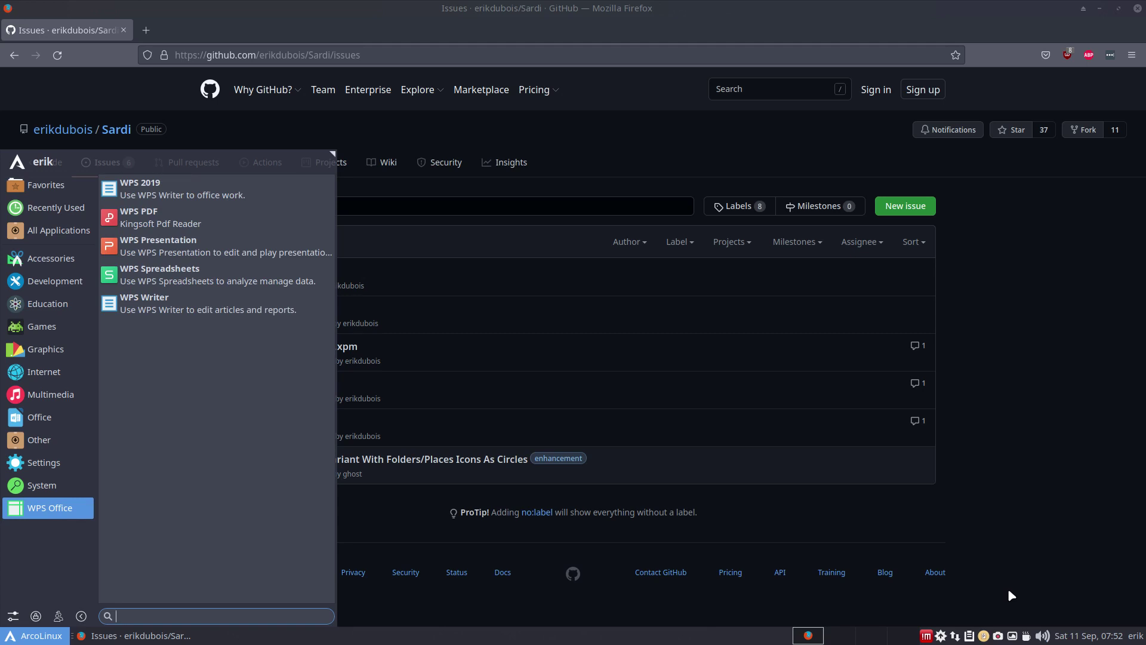
pyautogui.click(65, 403)
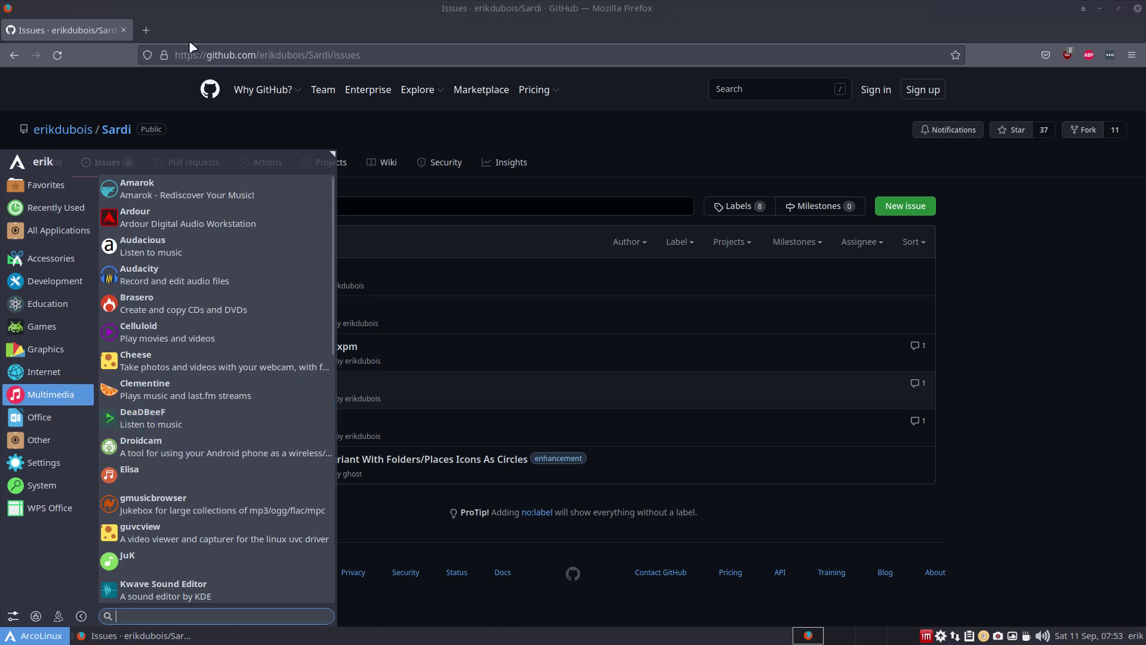
pyautogui.click(148, 30)
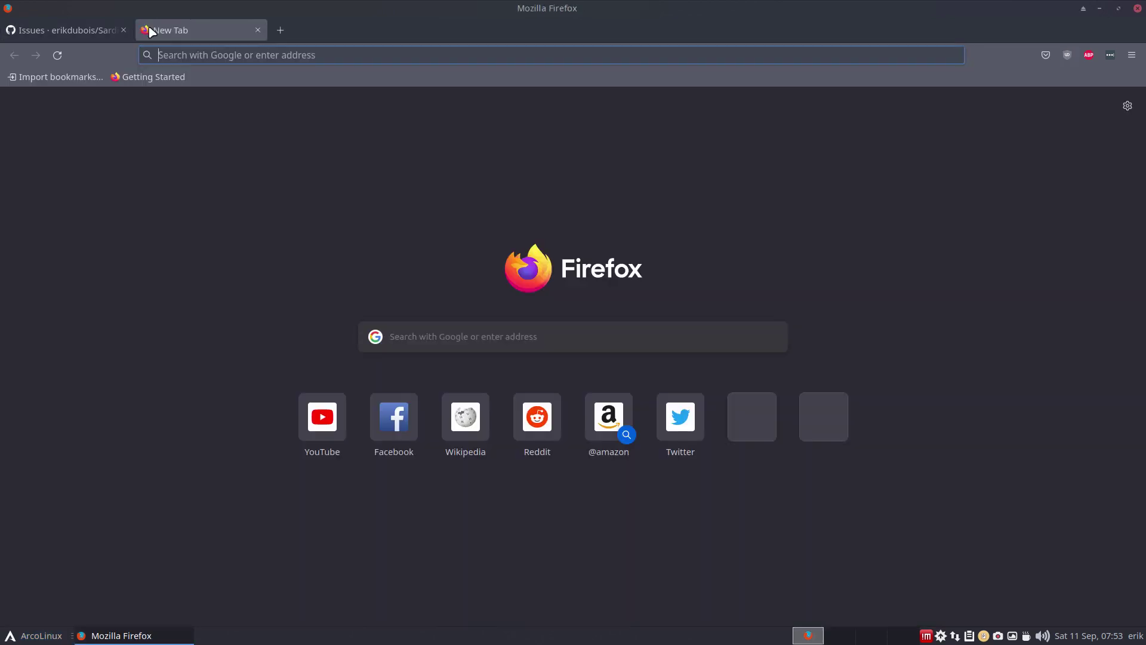
# Search Google for 'arch linux aur' and open the aur.archlinux.org home page.
pyautogui.click(196, 55)
pyautogui.write('aur')
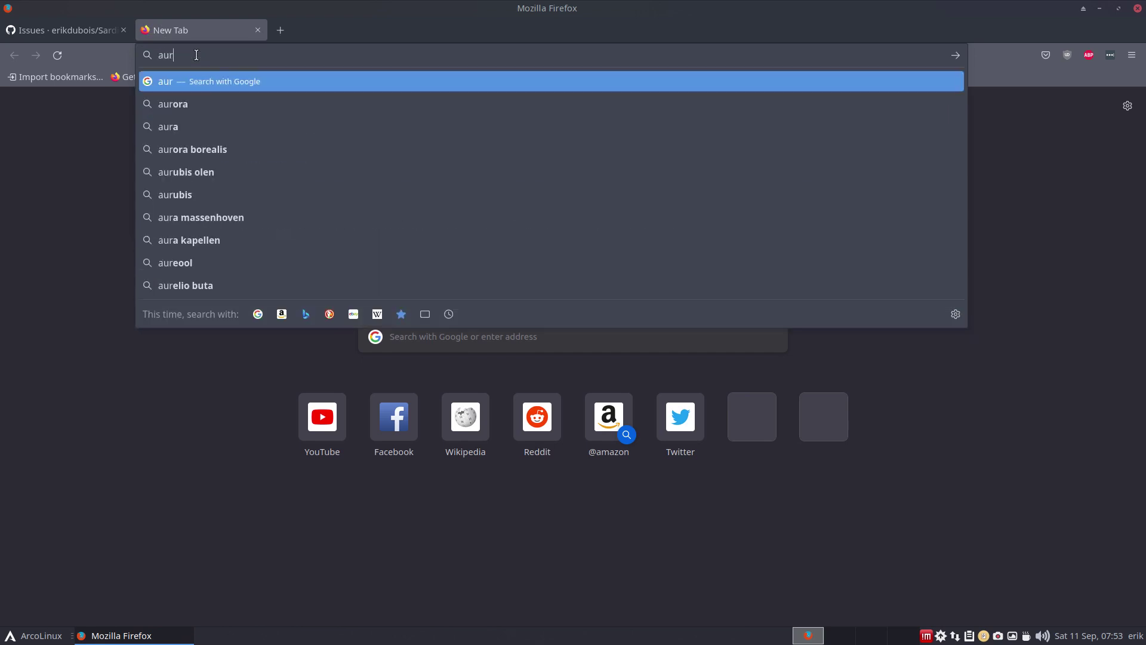
pyautogui.press('BackSpace')
pyautogui.press('BackSpace')
pyautogui.write('rch linux')
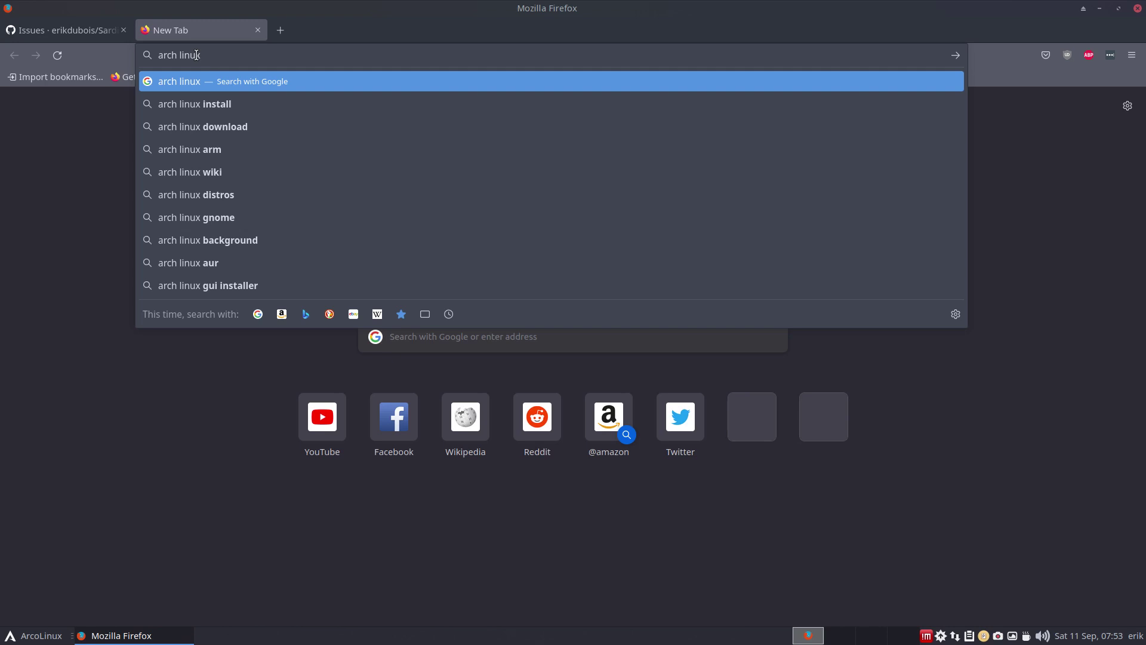
pyautogui.write('aur')
pyautogui.press('Return')
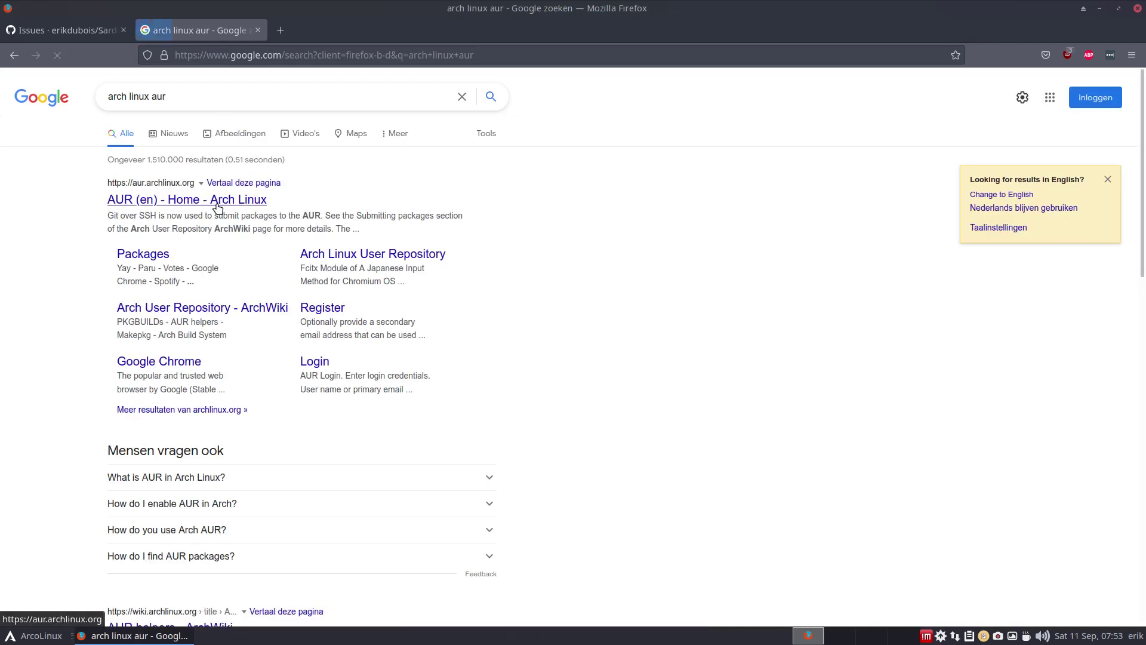
pyautogui.click(215, 202)
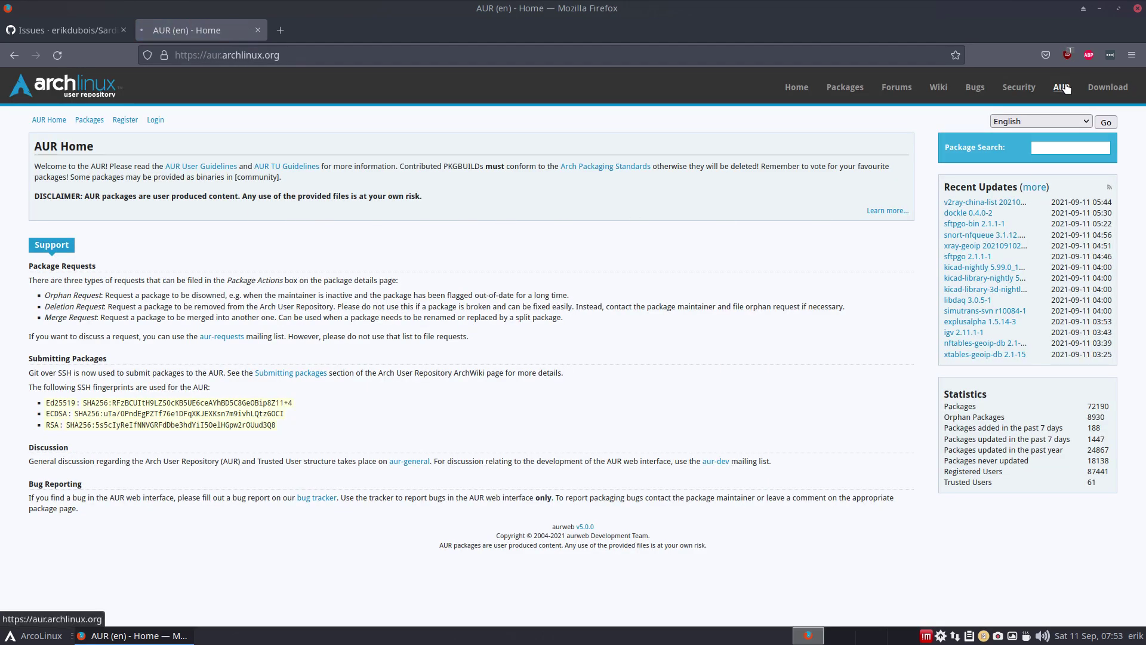
# Look up sdf3 in AUR's package search, then open the full Packages list sorted by votes.
pyautogui.click(1057, 144)
pyautogui.write('sdf3')
pyautogui.press('Return')
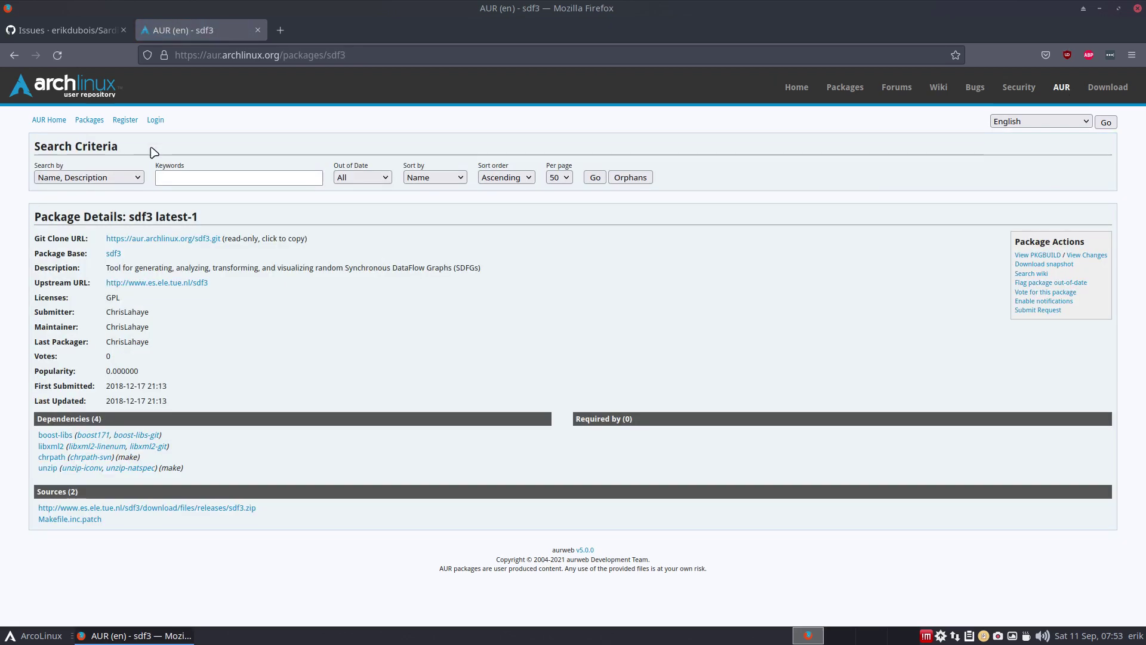
pyautogui.click(186, 178)
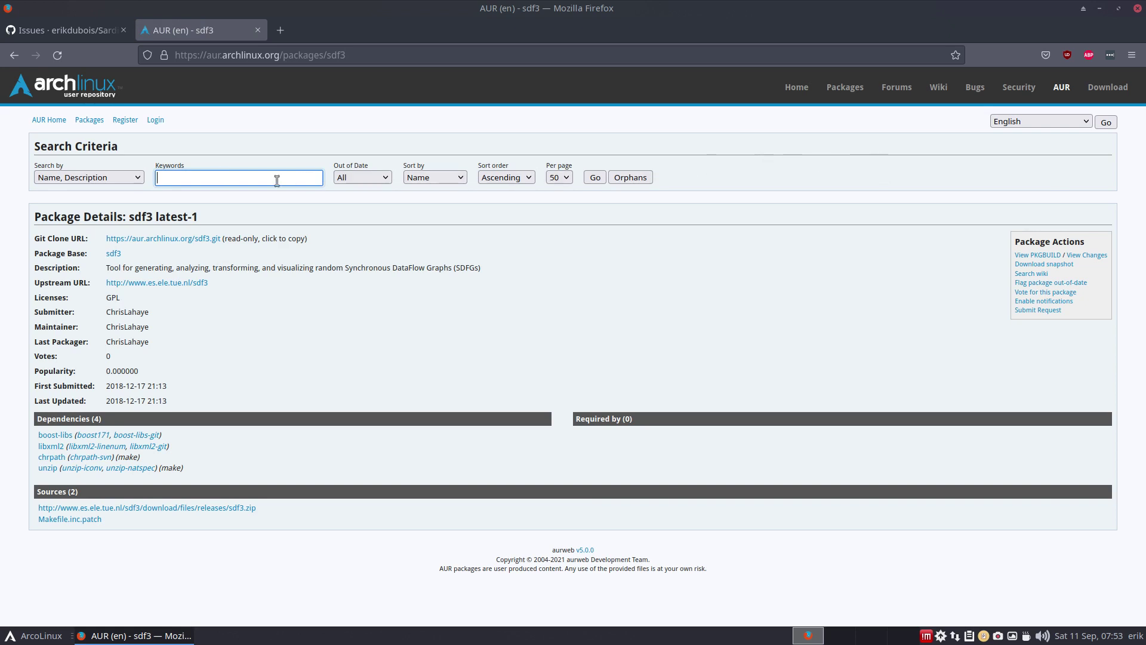
pyautogui.click(48, 120)
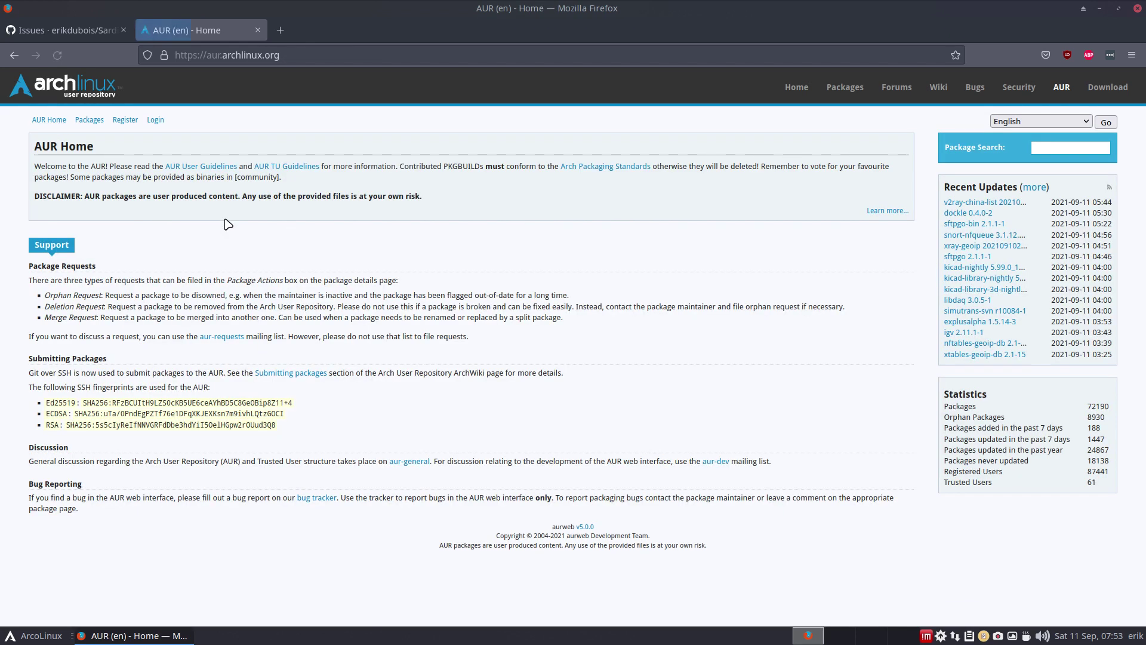
pyautogui.click(85, 122)
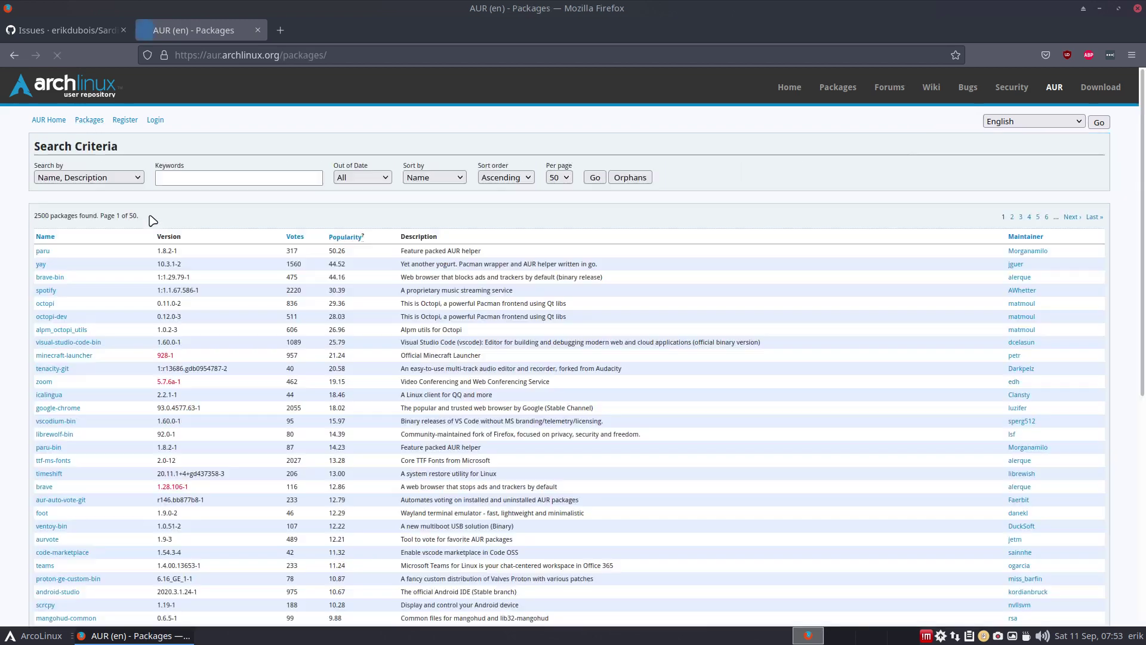
pyautogui.click(209, 175)
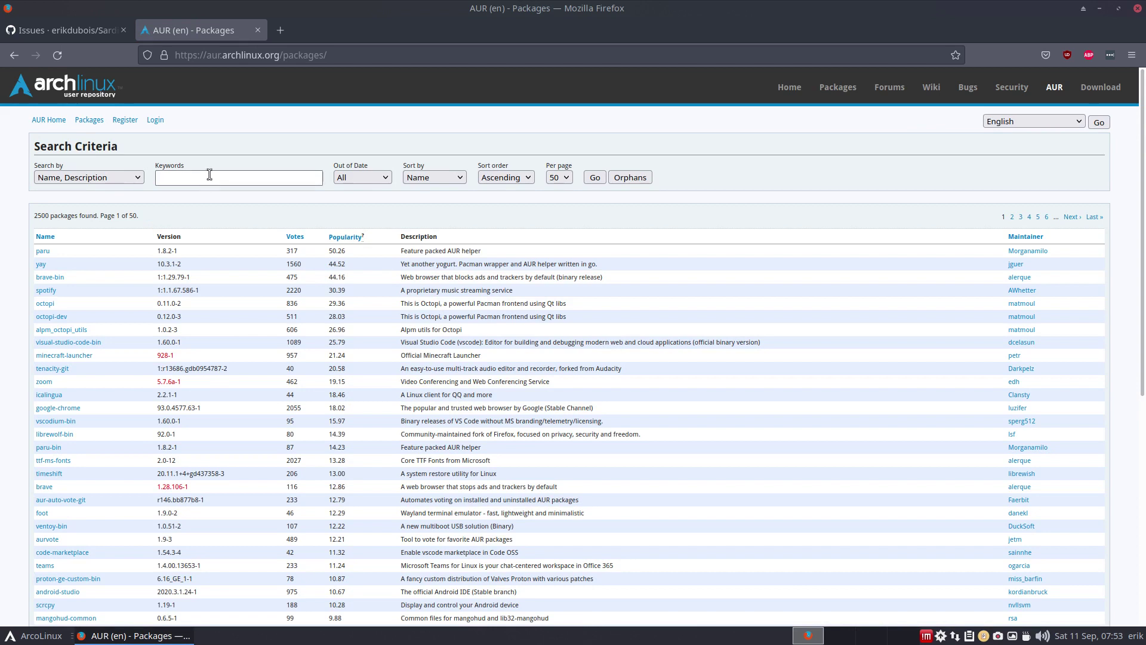
# Sort the AUR packages by votes, most-voted first, with dropbox on top at 2647.
pyautogui.click(295, 237)
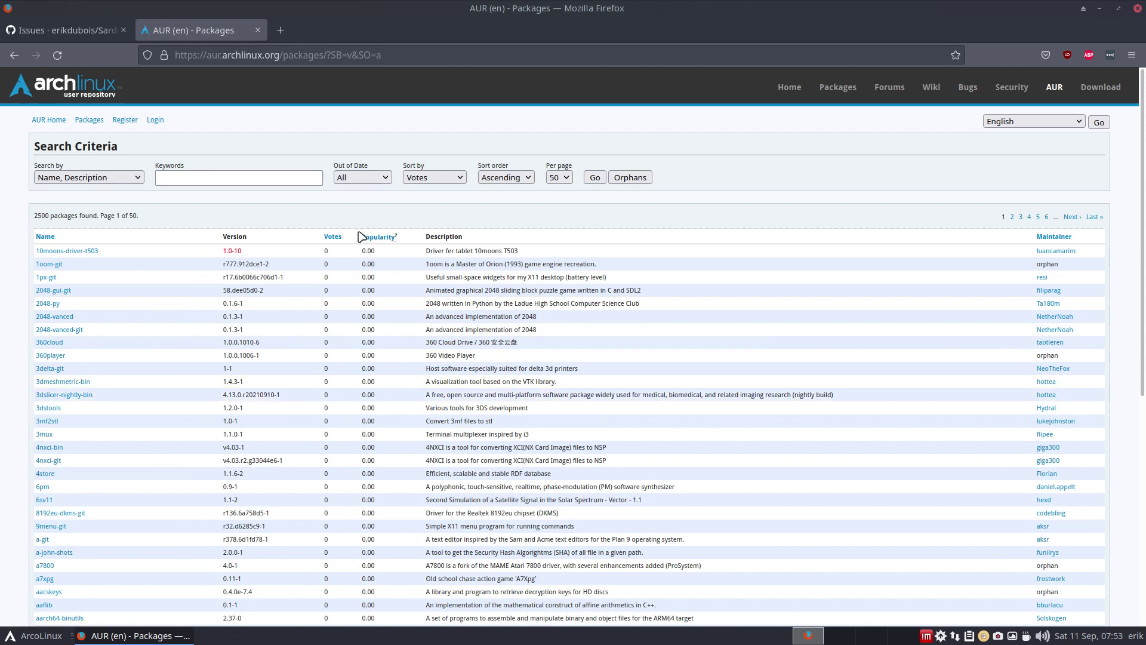
pyautogui.click(335, 237)
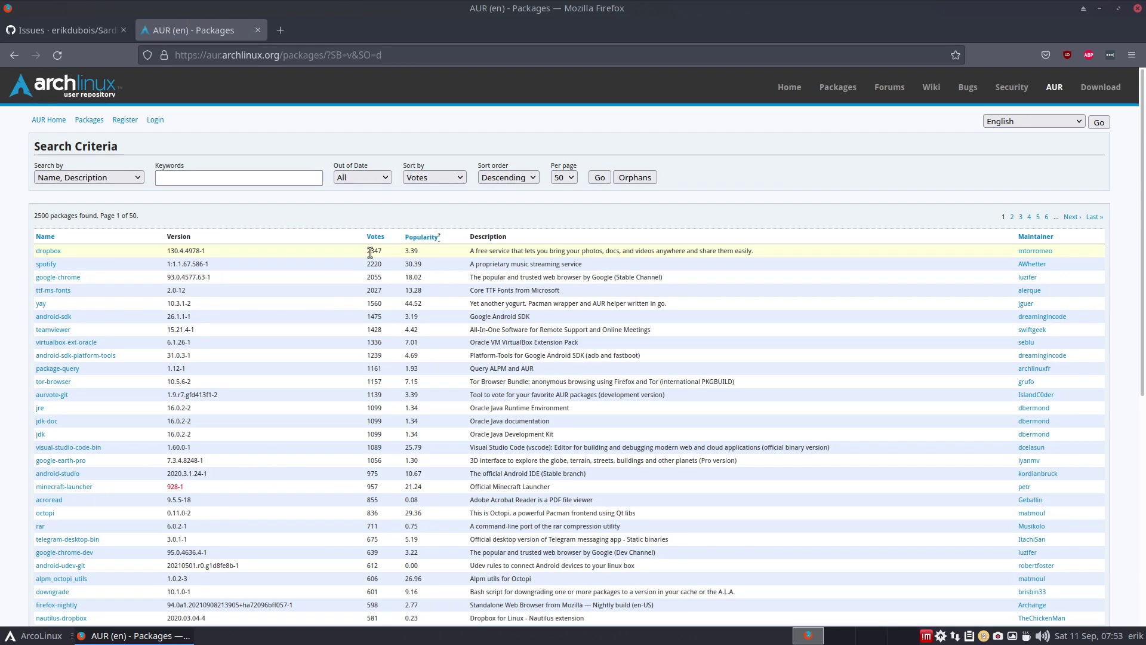
pyautogui.doubleClick(372, 252)
pyautogui.scroll(-3, 370, 331)
pyautogui.scroll(-7, 368, 337)
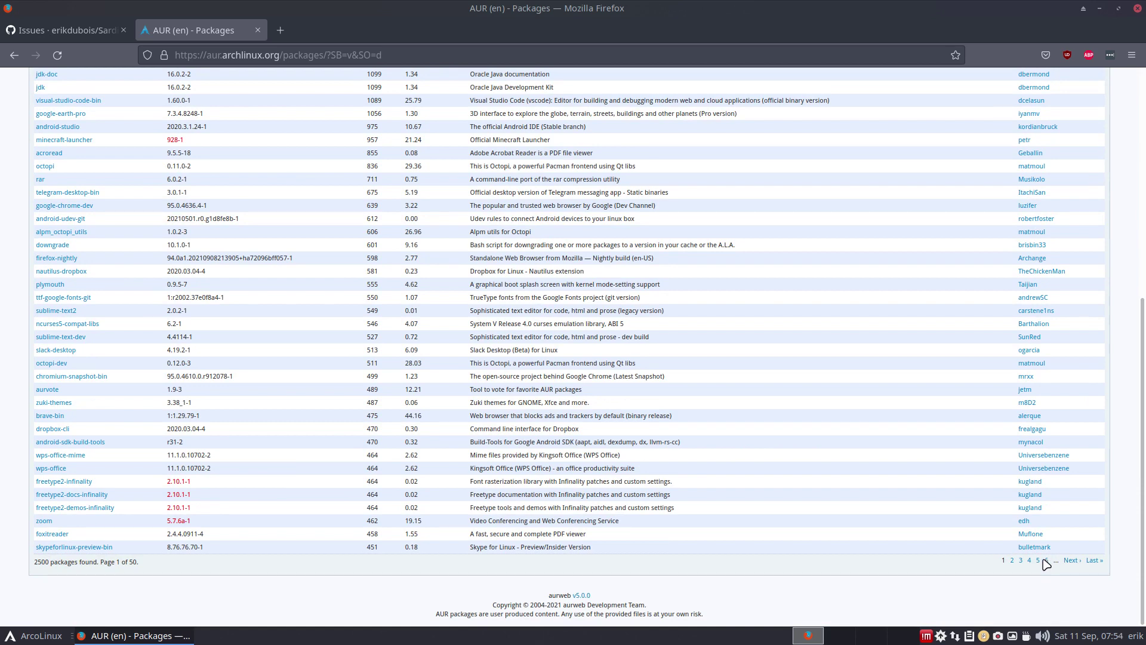
# Page through the vote-sorted results via pages 6, 11 and 16 to page 20.
pyautogui.click(1045, 561)
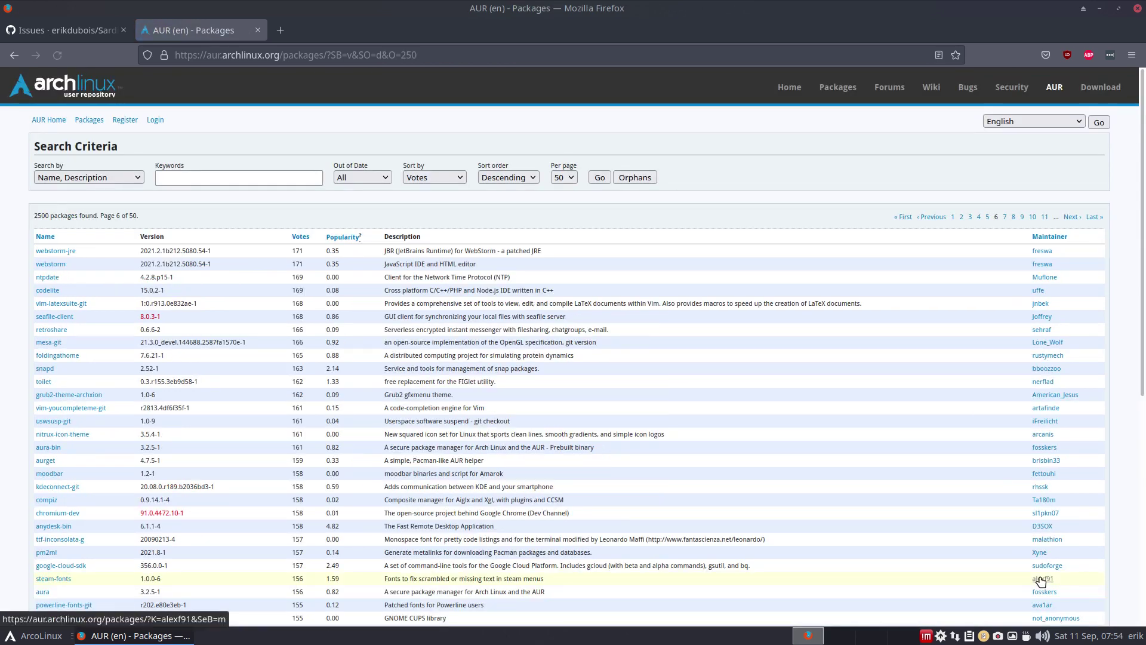
pyautogui.scroll(-5, 1042, 580)
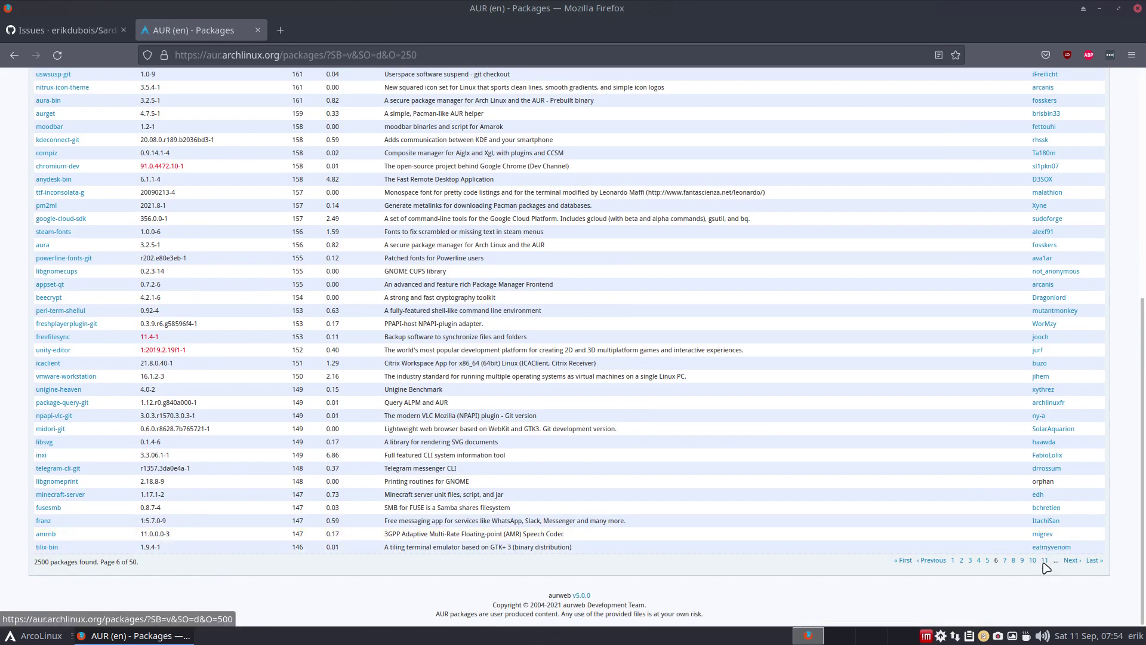
pyautogui.click(1045, 561)
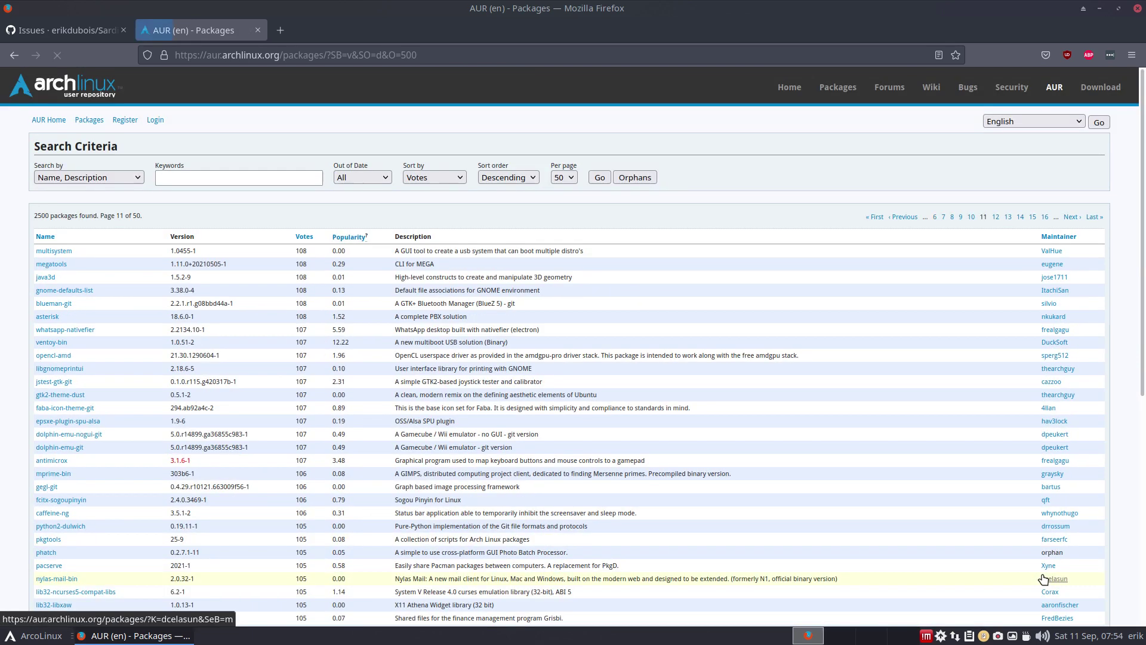
pyautogui.scroll(-5, 1044, 579)
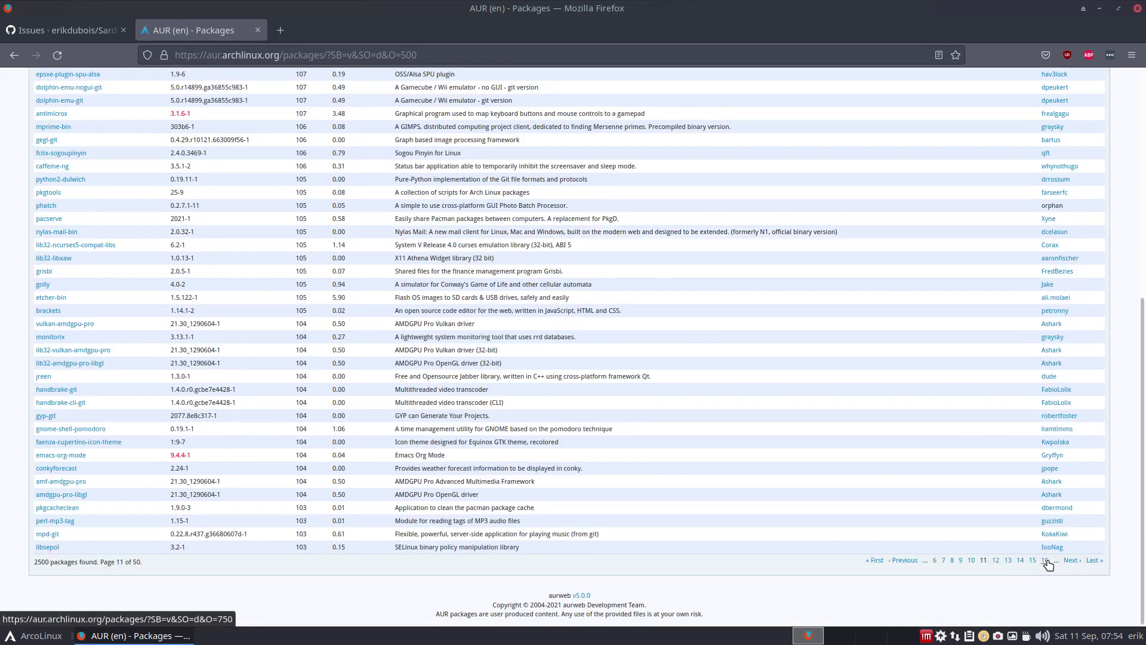
pyautogui.click(1044, 561)
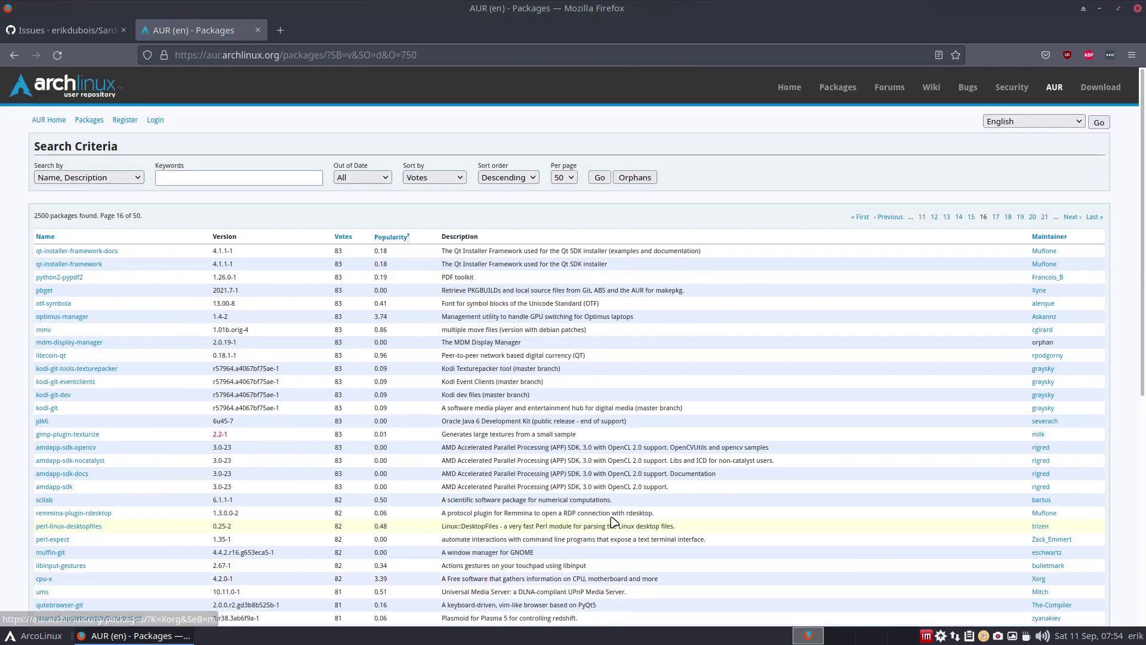
pyautogui.scroll(-5, 313, 441)
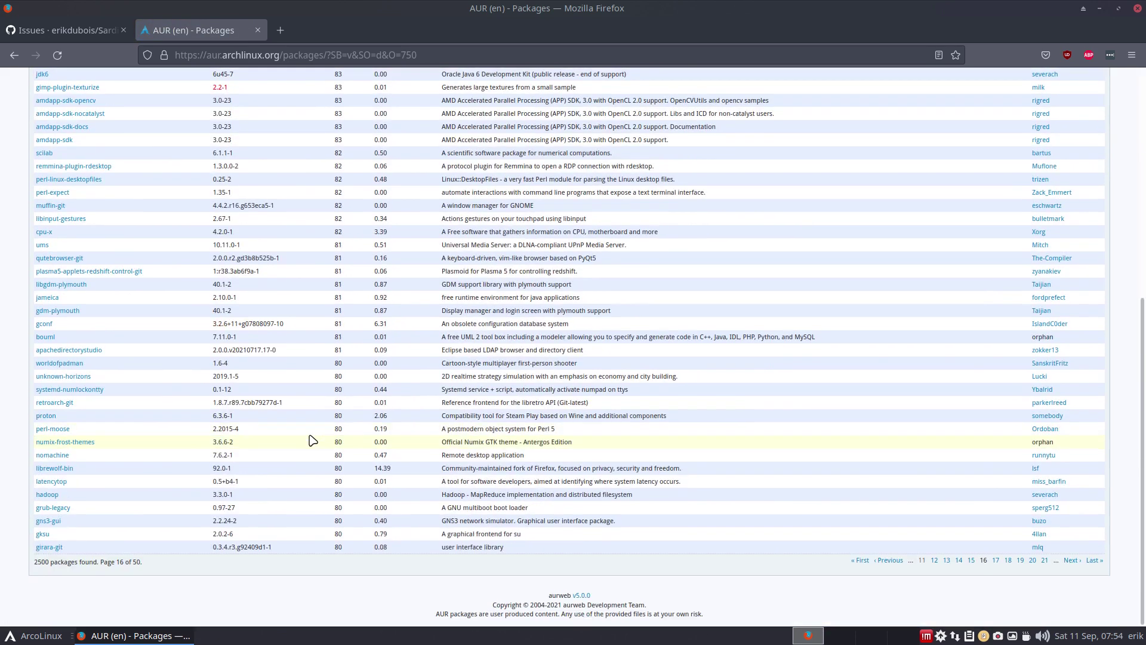
pyautogui.click(1033, 561)
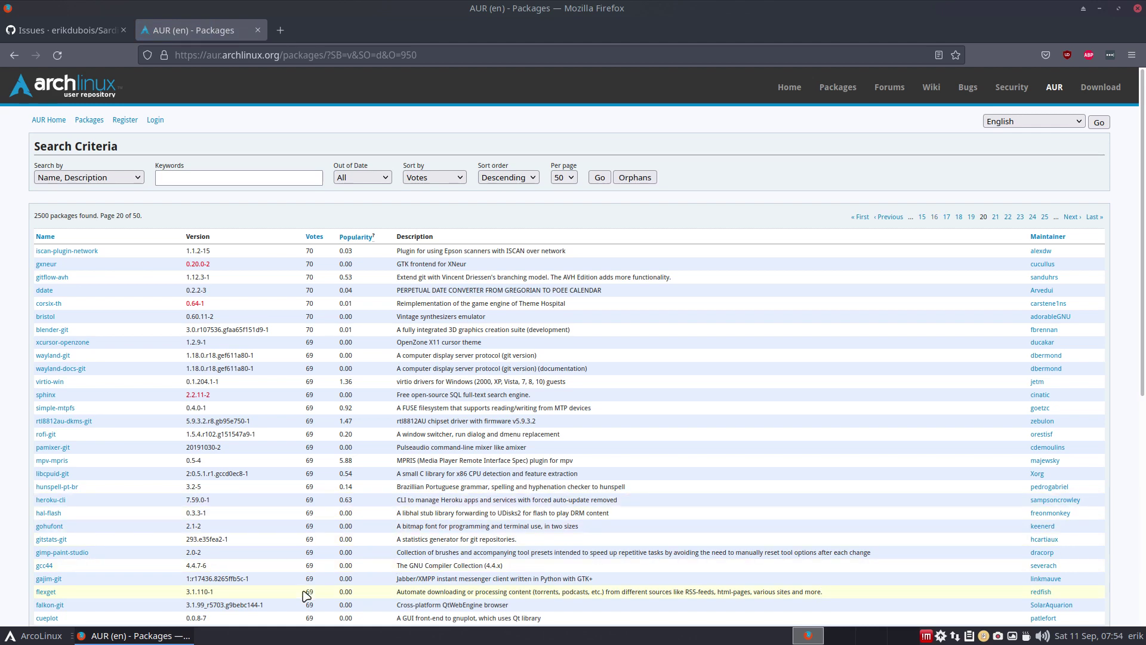
pyautogui.scroll(-5, 302, 566)
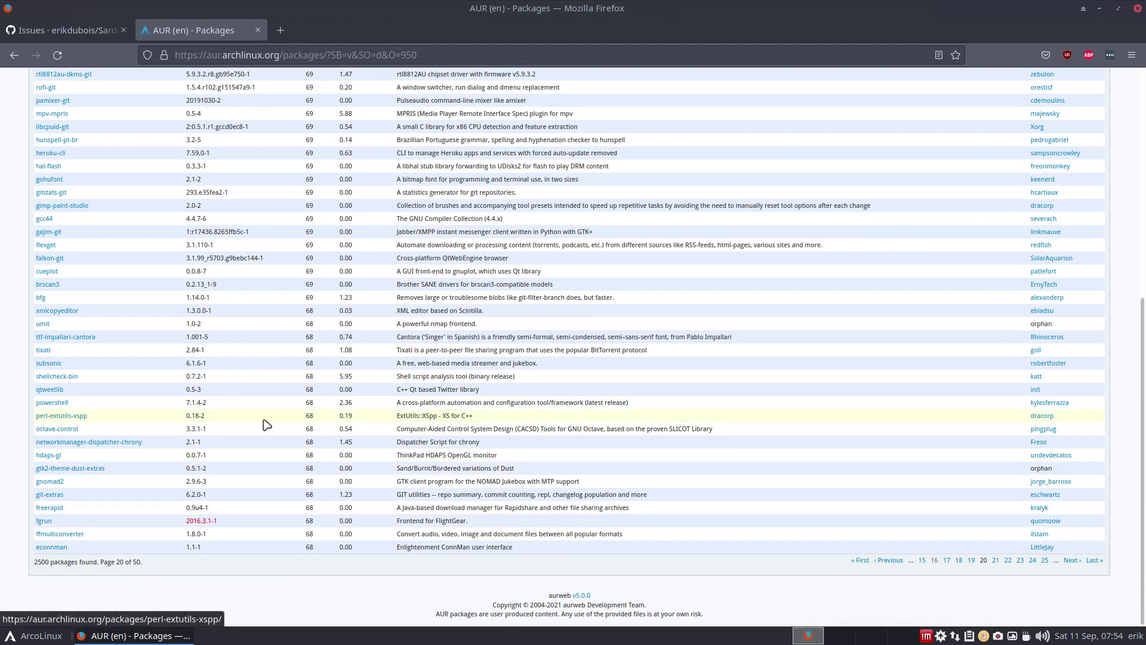
pyautogui.moveTo(398, 415); pyautogui.dragTo(470, 416)
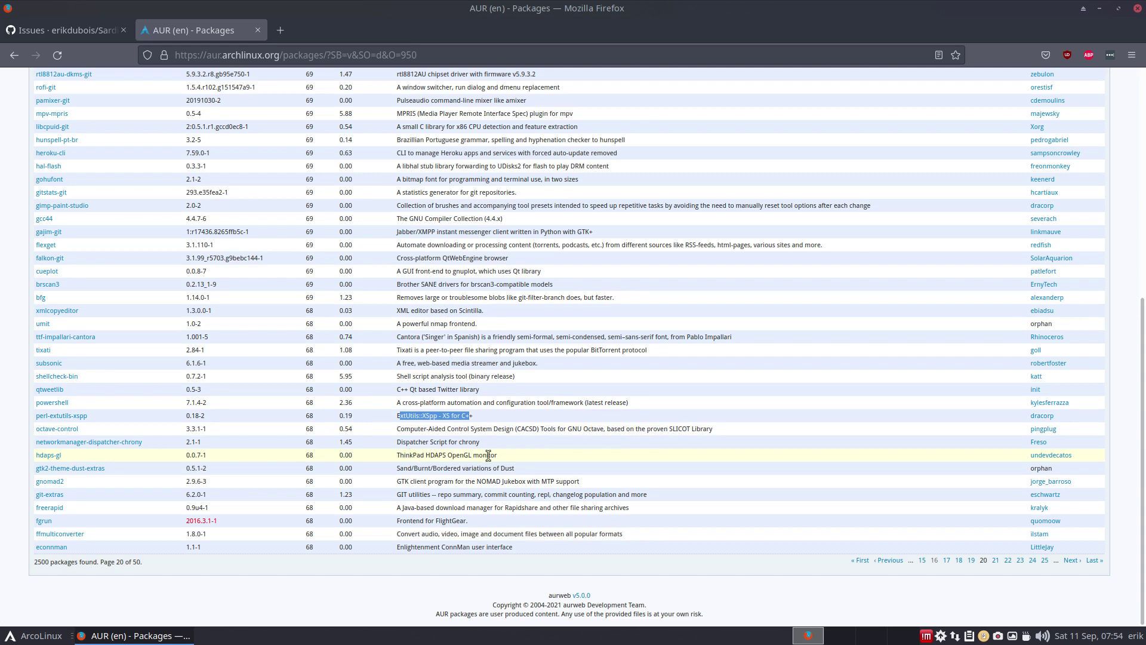
pyautogui.scroll(10, 482, 529)
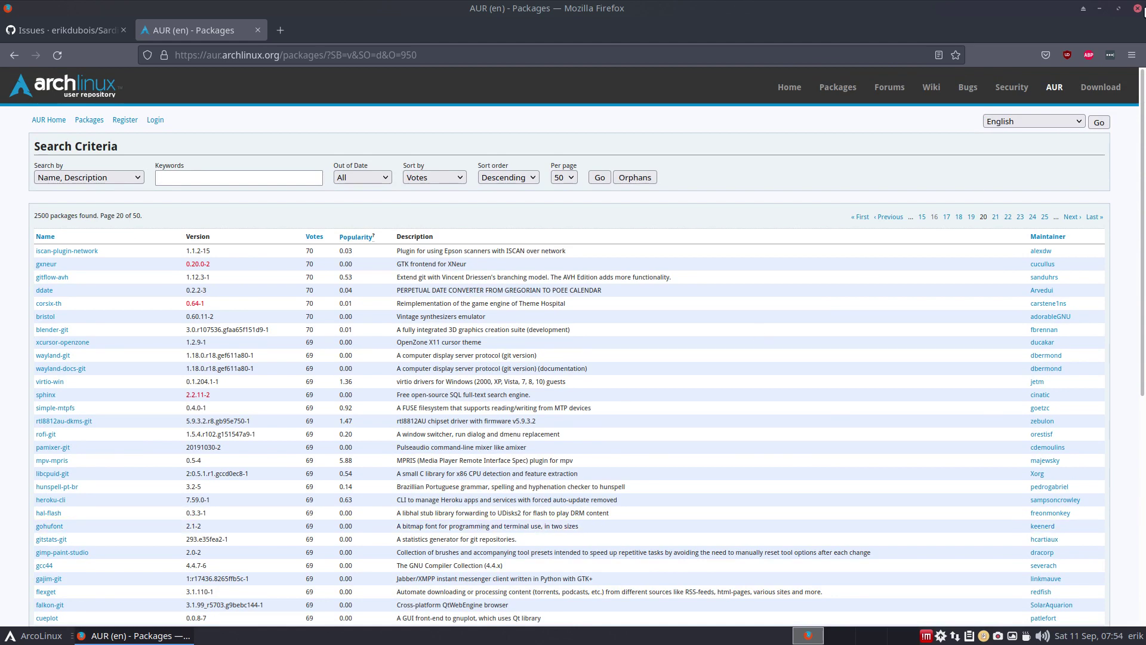
# Sort AUR packages by popularity and return to page 1, led by paru.
pyautogui.click(352, 242)
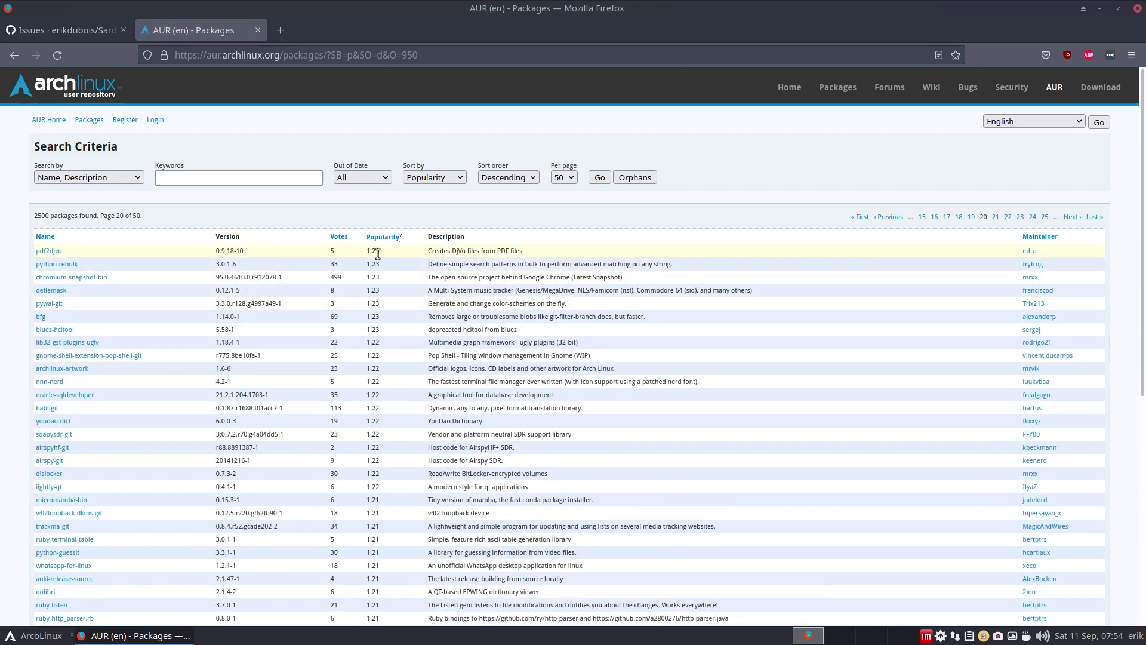
pyautogui.scroll(-5, 716, 388)
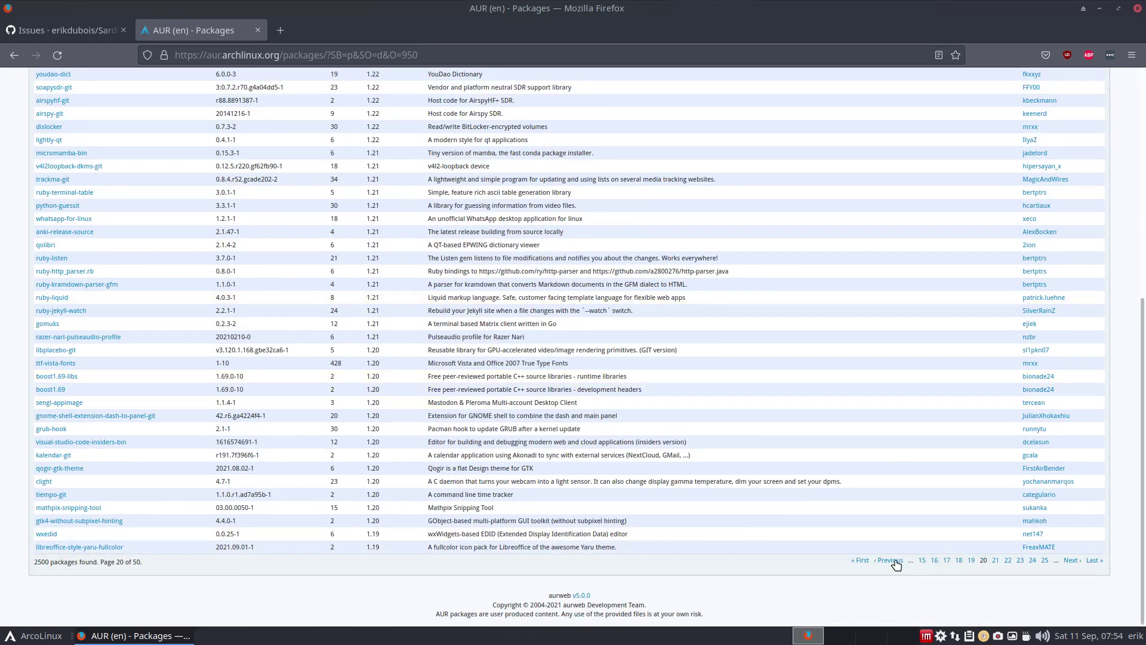
pyautogui.click(861, 562)
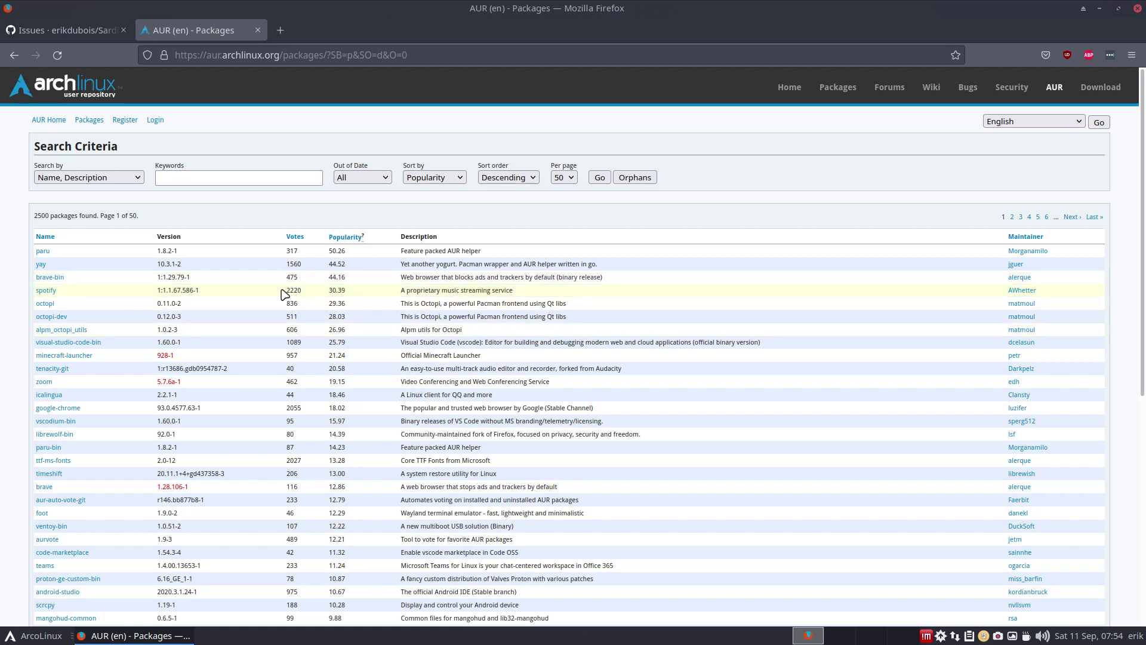
pyautogui.moveTo(285, 294); pyautogui.dragTo(361, 301)
pyautogui.click(360, 300)
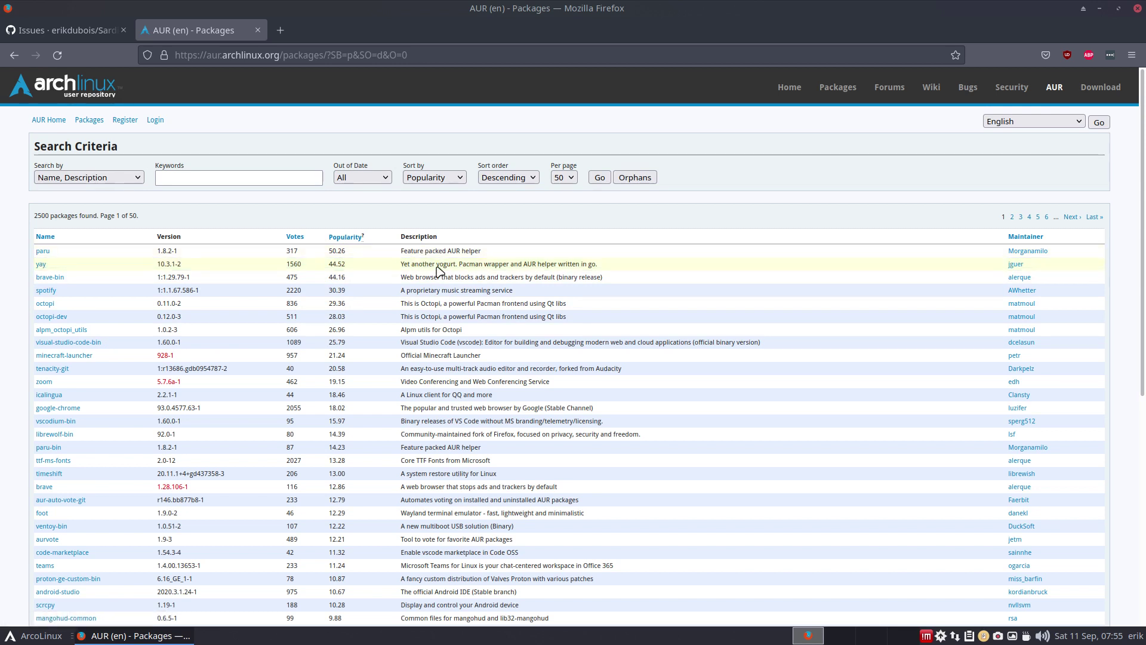
# Browse the Whisker Menu's WPS Office, System and Settings categories, then dismiss the menu.
pyautogui.click(46, 643)
pyautogui.click(55, 509)
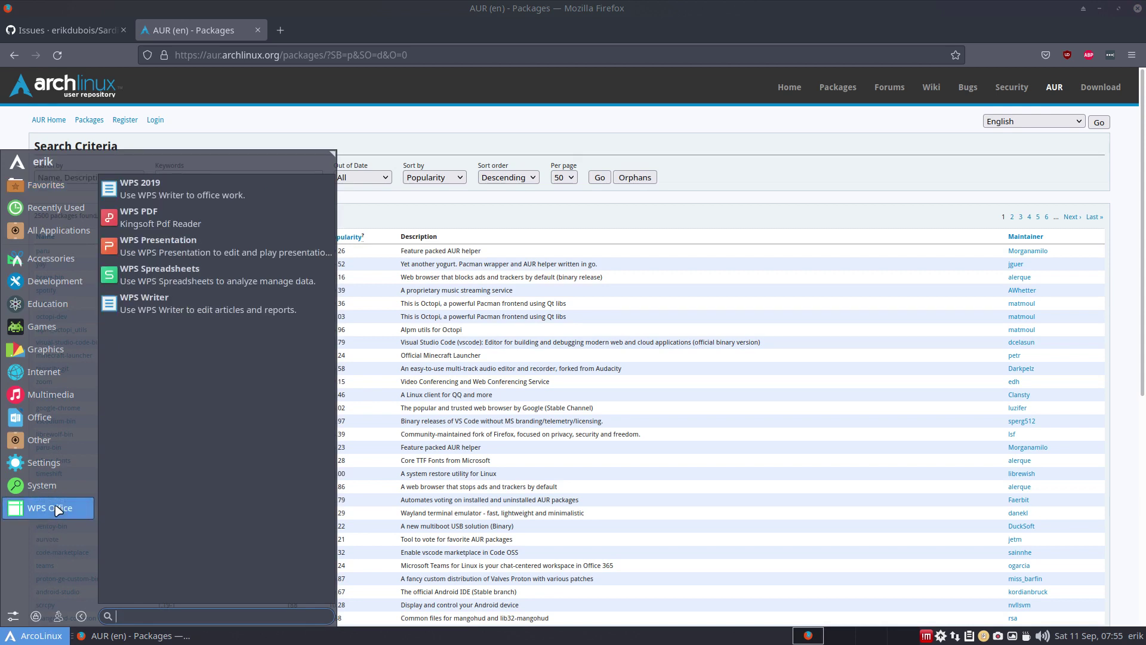
pyautogui.click(52, 487)
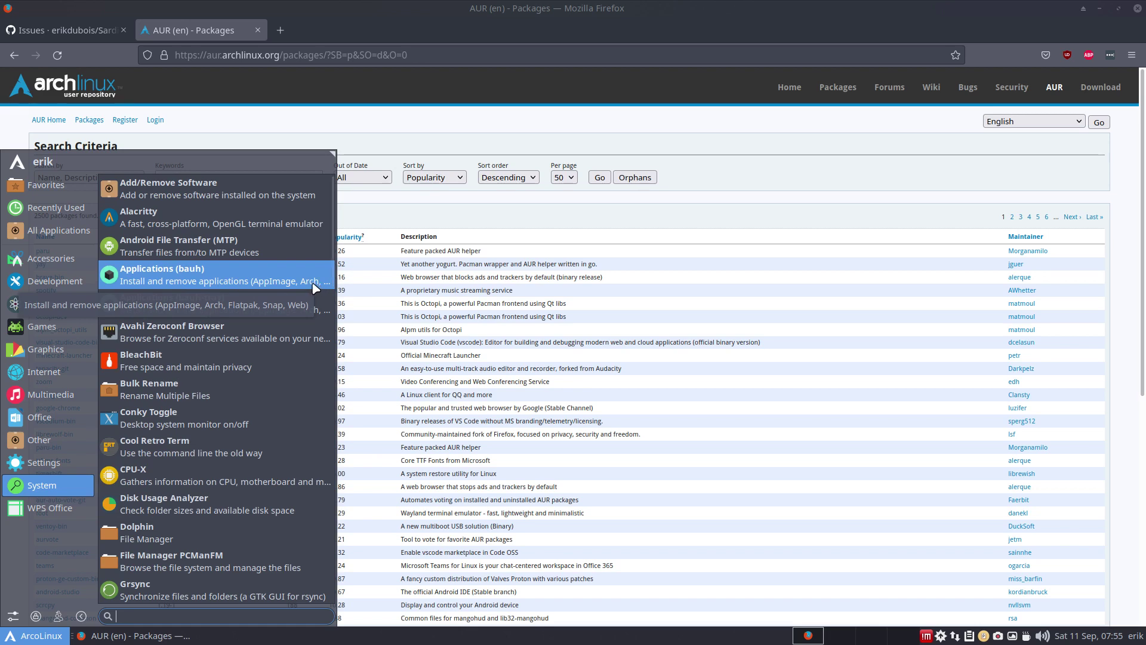
pyautogui.click(59, 464)
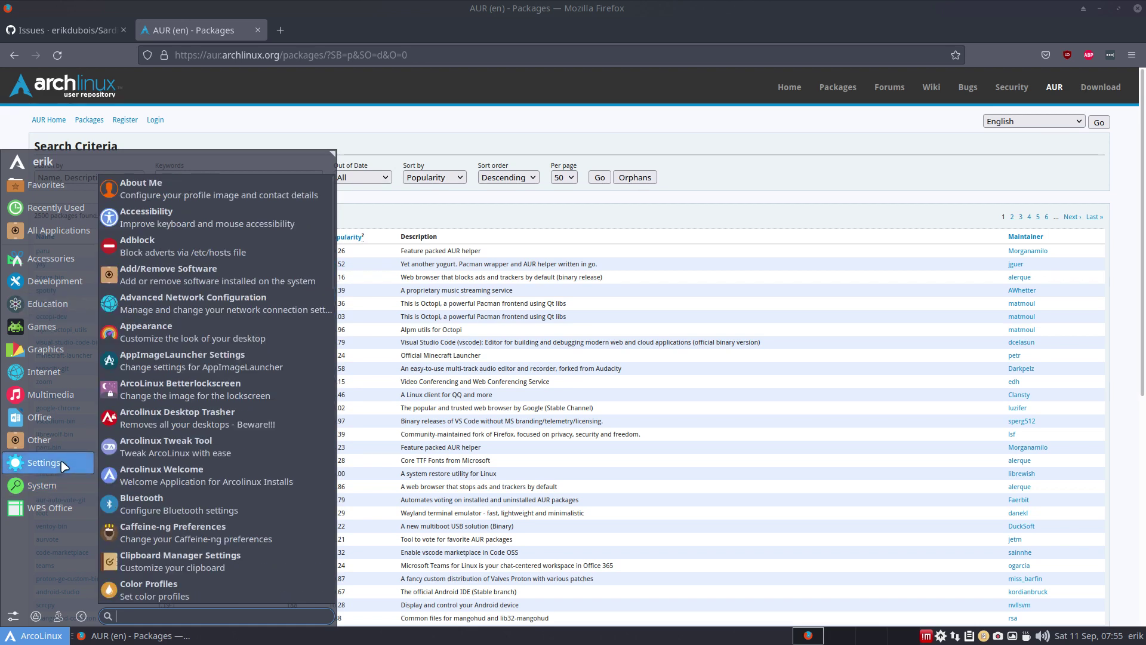
pyautogui.click(440, 121)
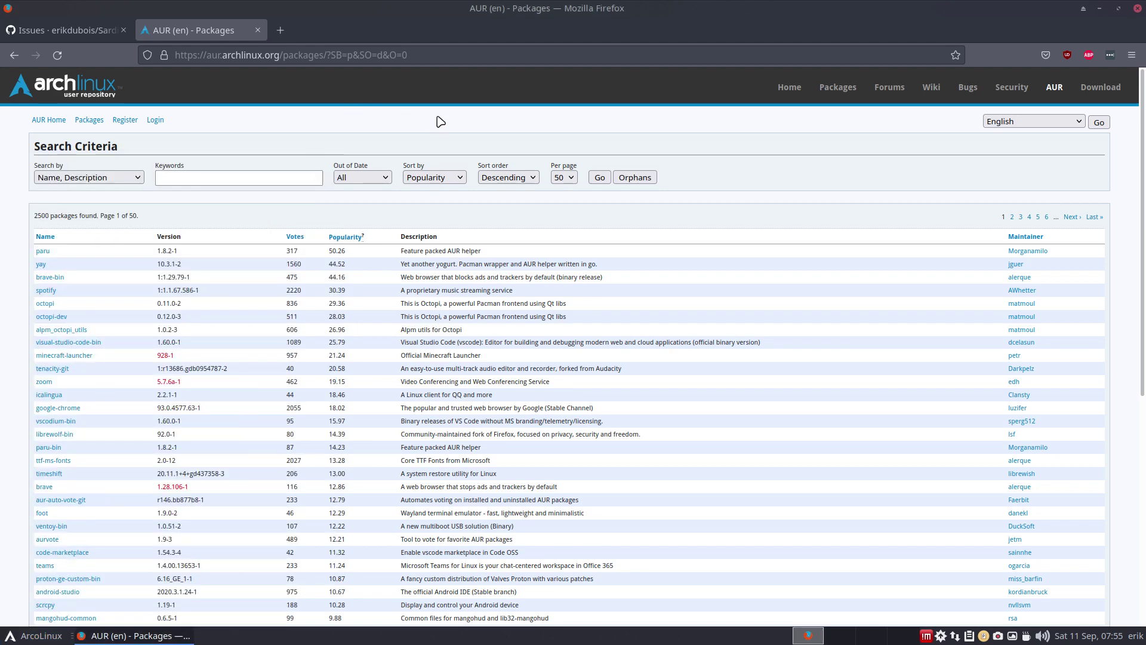
# Quit Firefox by closing the AUR and Sardi tabs, and bring up the application menu.
pyautogui.click(257, 30)
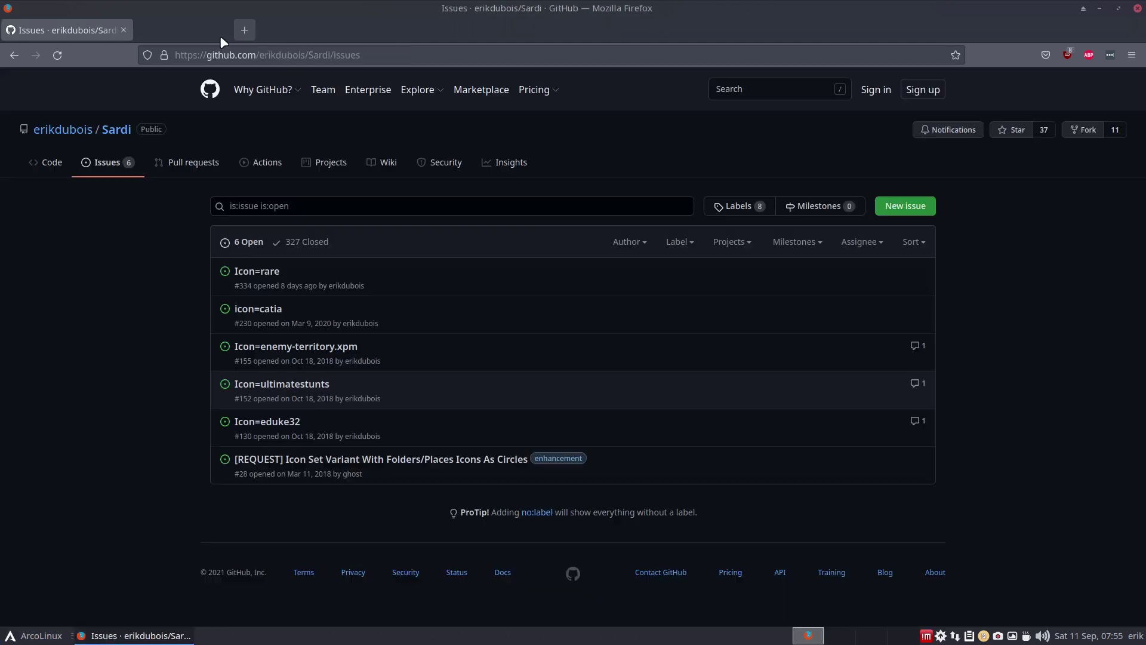
pyautogui.click(124, 30)
pyautogui.click(38, 636)
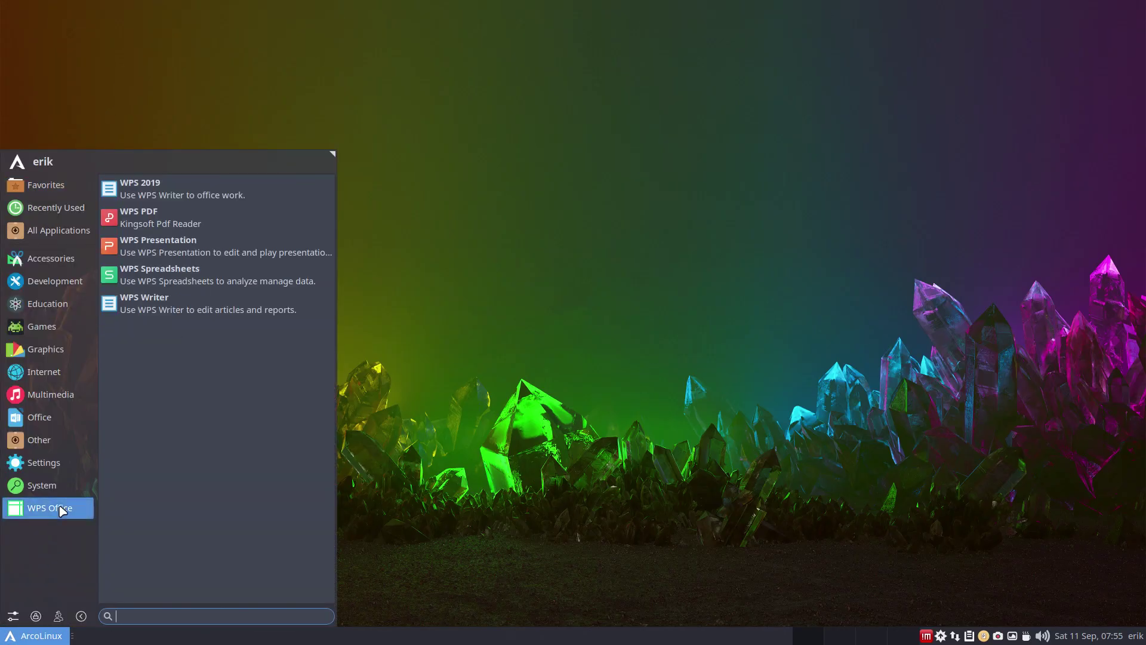